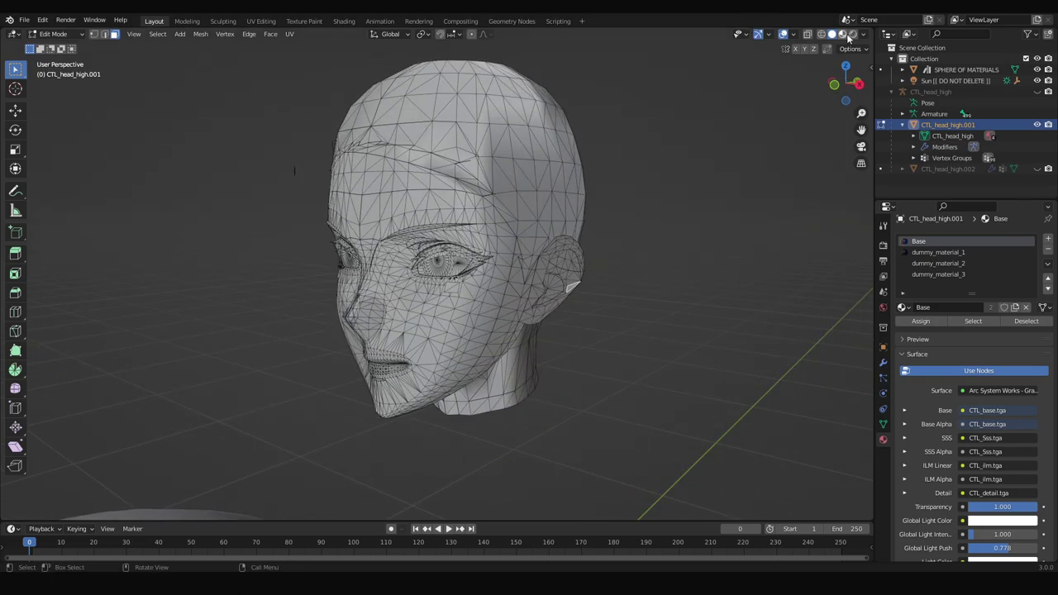
# View the anime head in Material Preview, orbit around it, and return to Object Mode.
pyautogui.click(843, 34)
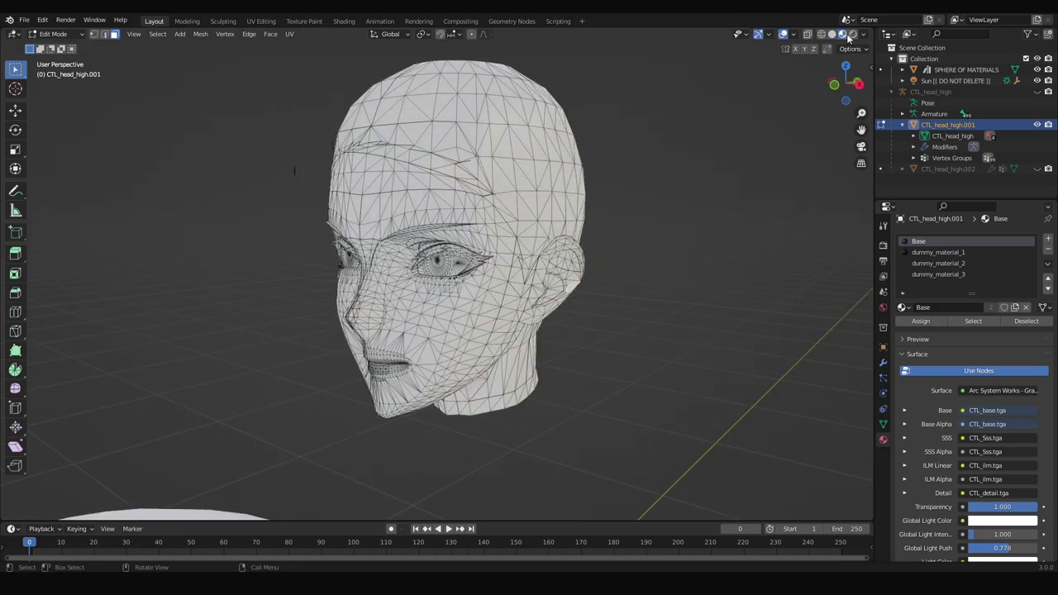
pyautogui.moveTo(553, 234); pyautogui.dragTo(693, 398)
pyautogui.press('Tab')
pyautogui.press('Tab')
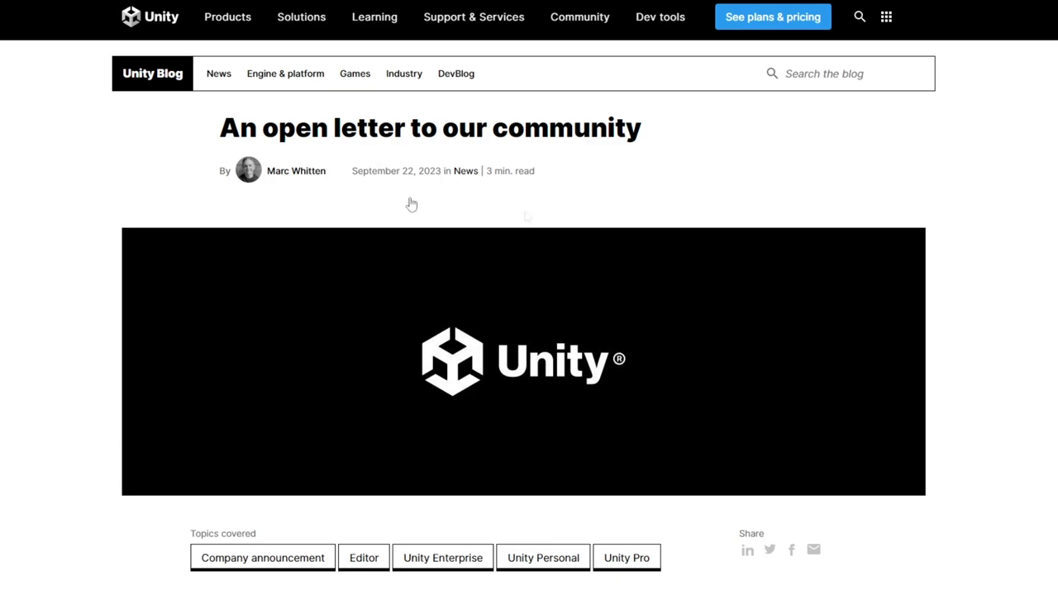
# Run the character around the room with WASD and slash the blue slime to knock it back.
pyautogui.scroll(-5, 898, 239)
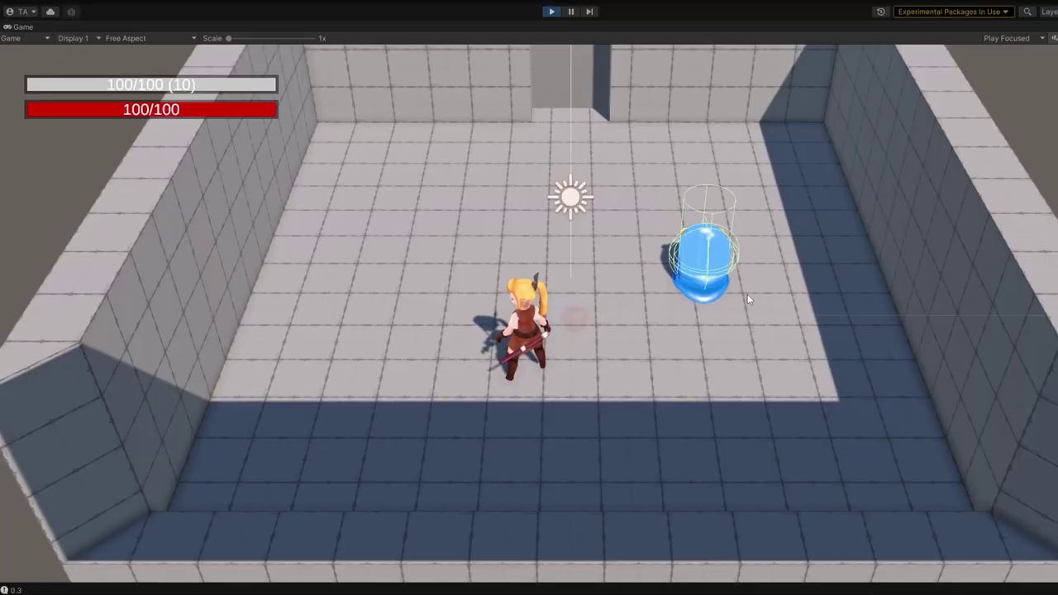
pyautogui.press('a')
pyautogui.click(656, 312)
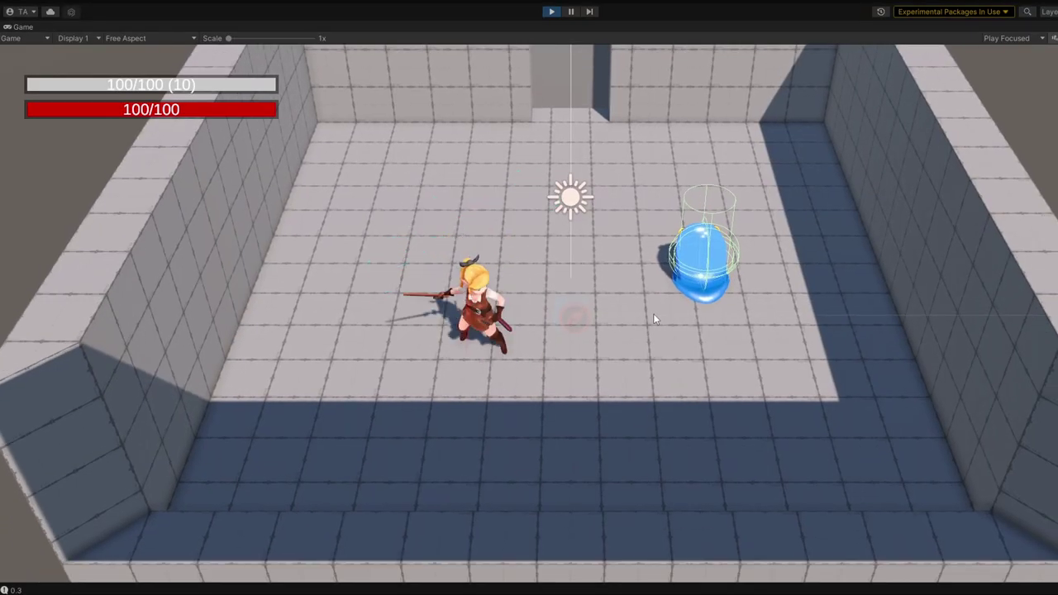
pyautogui.click(653, 313)
pyautogui.press('w')
pyautogui.press('d')
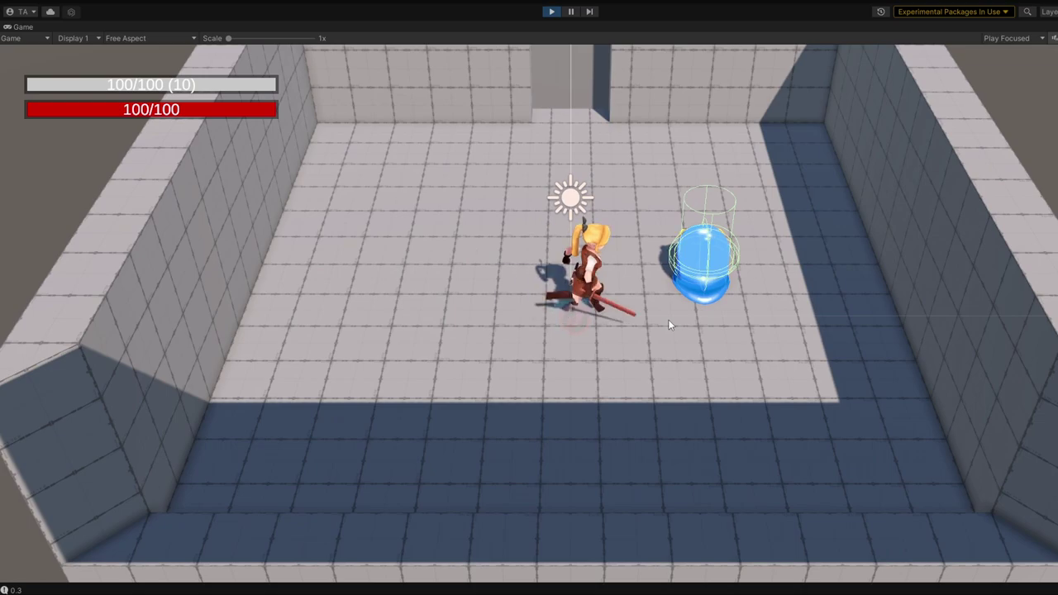
pyautogui.click(669, 324)
pyautogui.press('s')
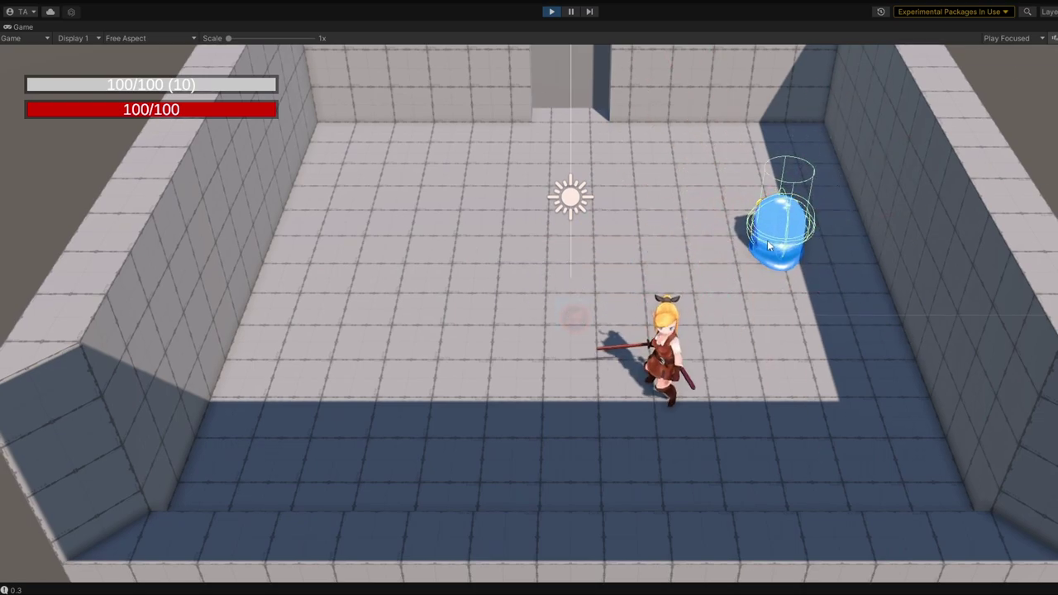
pyautogui.press('w')
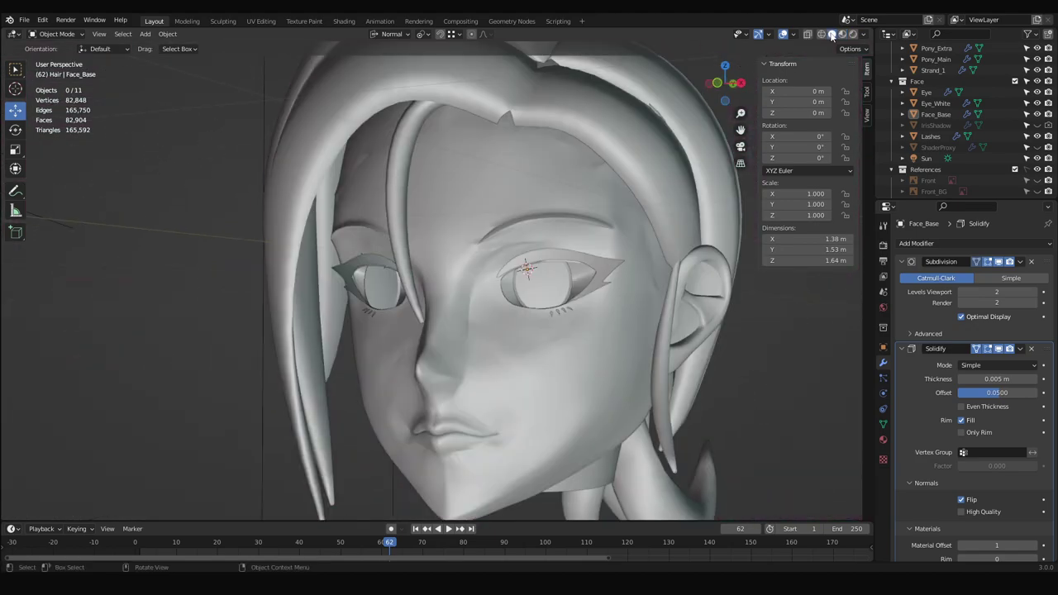
# Put the Face_Base mesh into Edit Mode and orbit to see the character's side and back.
pyautogui.click(544, 336)
pyautogui.press('Tab')
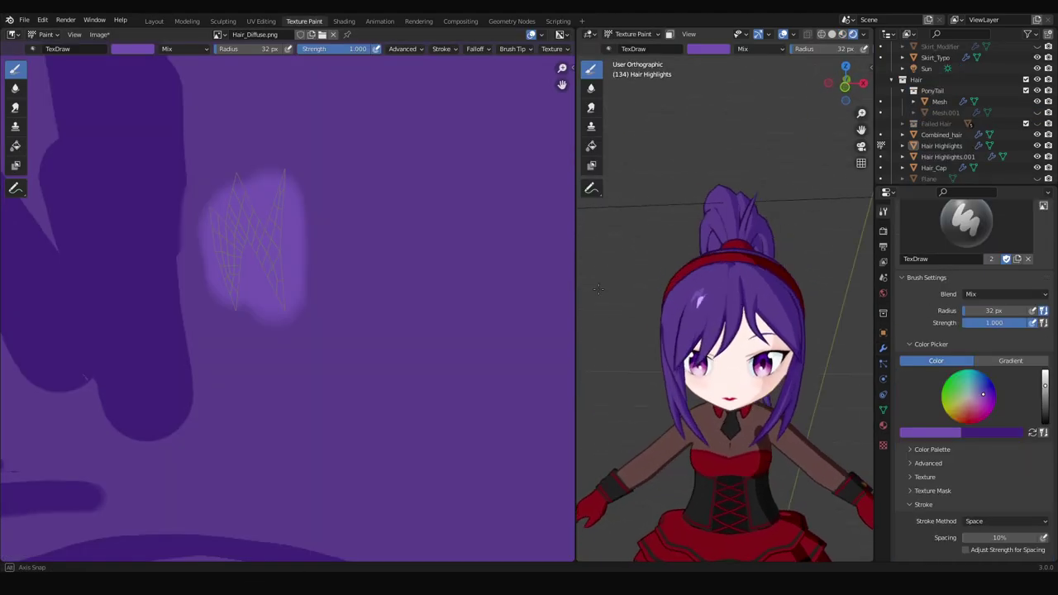
pyautogui.moveTo(598, 289); pyautogui.dragTo(794, 298)
pyautogui.scroll(-5, 727, 330)
pyautogui.scroll(3, 728, 331)
pyautogui.scroll(2, 979, 132)
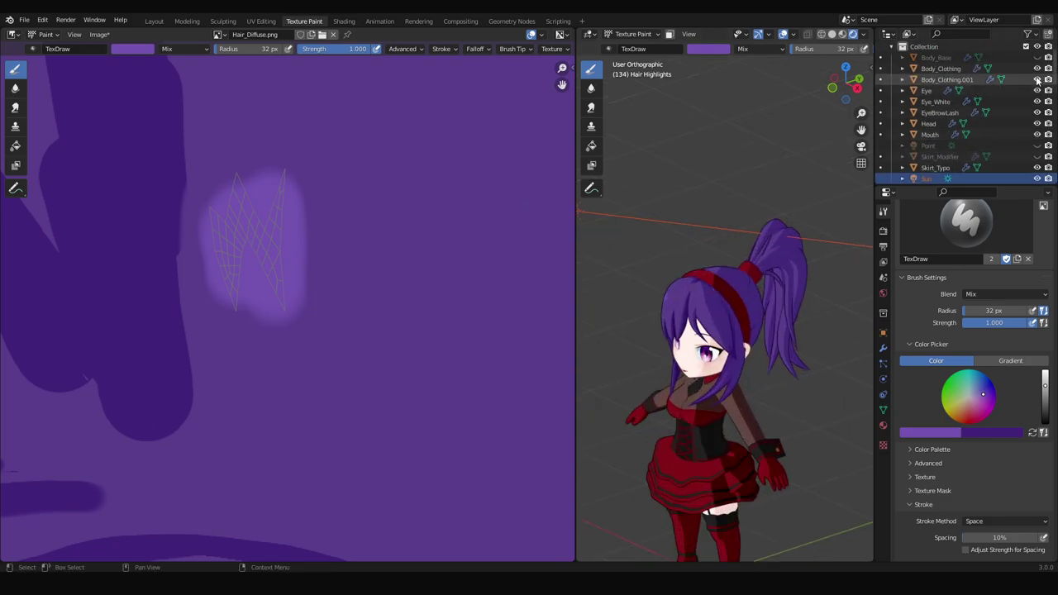
pyautogui.scroll(-5, 976, 124)
# Make Hair Highlights.001 active and display the hair texture image with its UVs.
pyautogui.click(948, 133)
pyautogui.click(222, 34)
pyautogui.click(272, 108)
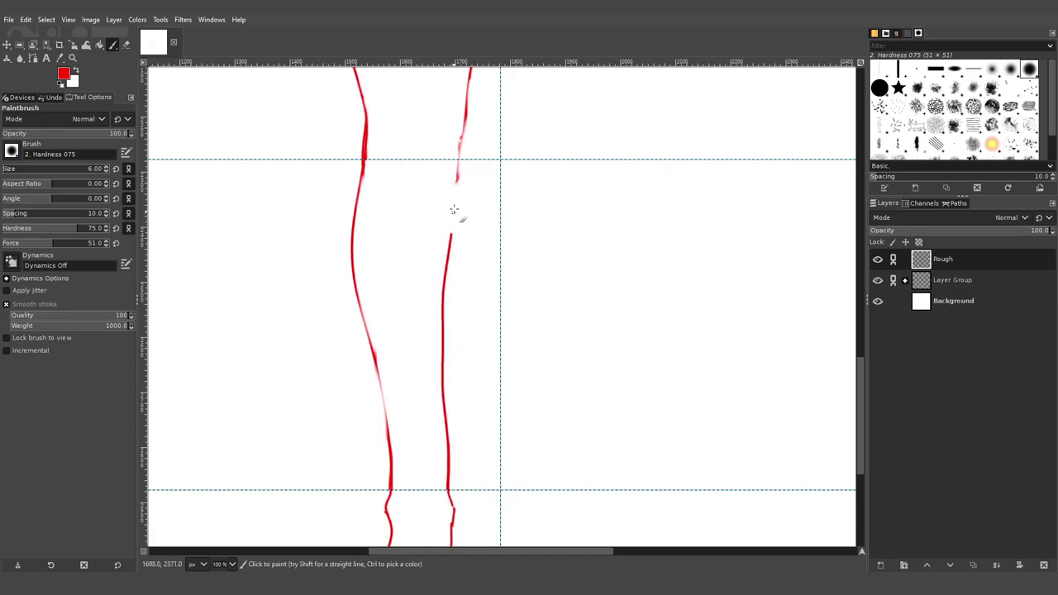
# Close the gap in the right leg's red rough line on the Rough layer.
pyautogui.moveTo(456, 180); pyautogui.dragTo(451, 235)
pyautogui.scroll(-5, 525, 212)
pyautogui.scroll(4, 494, 323)
pyautogui.scroll(-3, 484, 443)
pyautogui.scroll(3, 360, 254)
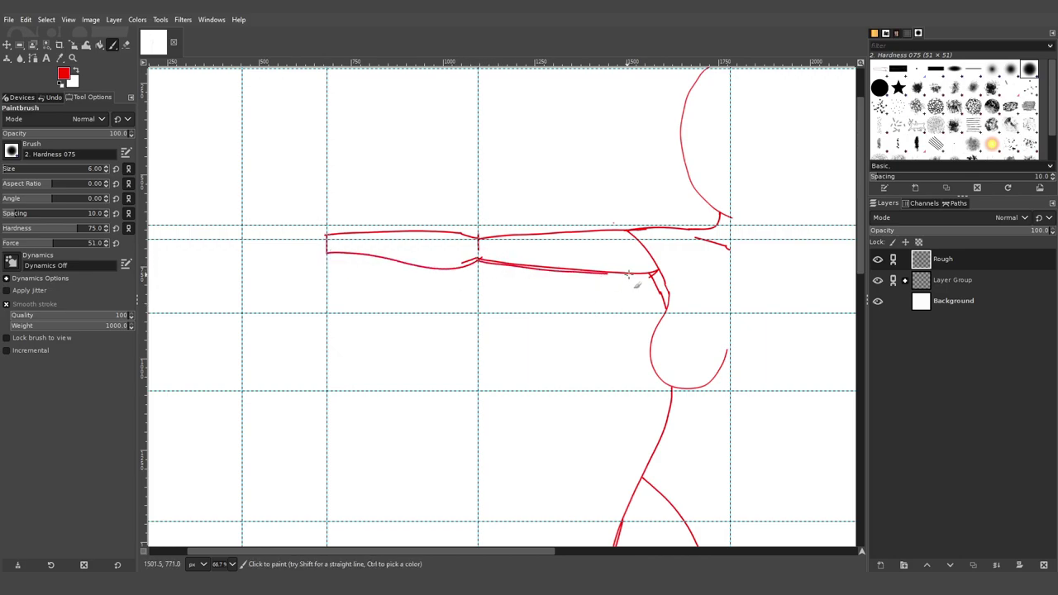
pyautogui.scroll(1, 422, 232)
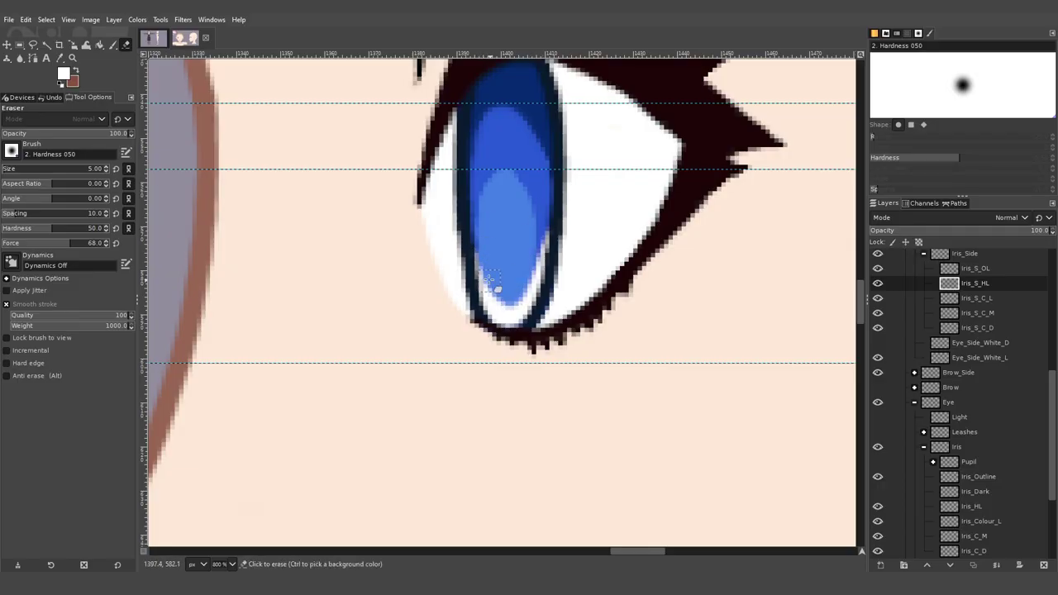
# Select the Blur/Sharpen tool and set Iris_S_HL's layer mode to Soft light.
pyautogui.scroll(-5, 493, 286)
pyautogui.scroll(6, 493, 285)
pyautogui.hotkey('shift', 'u')
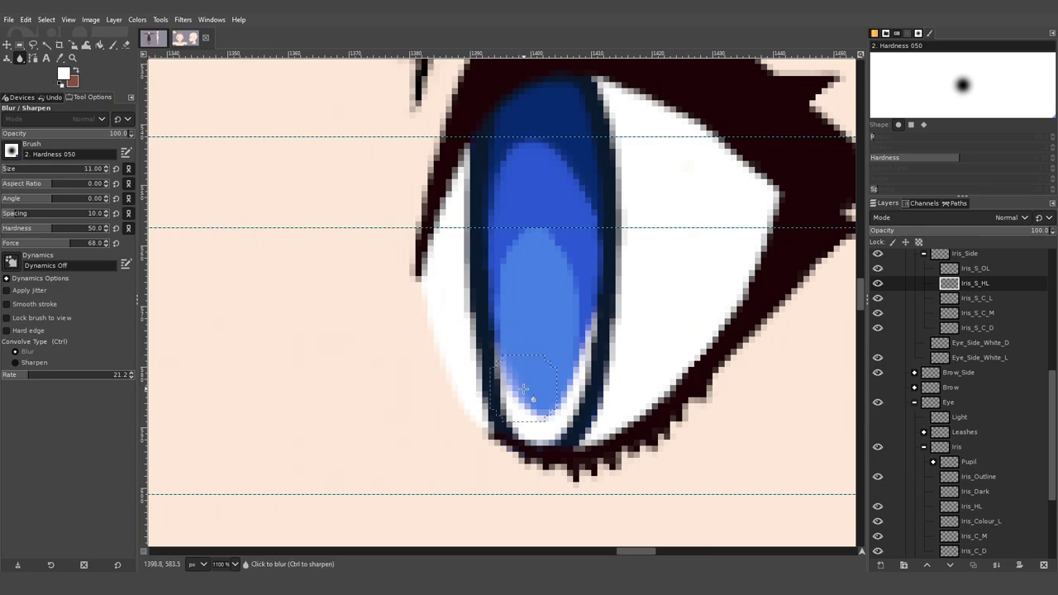
pyautogui.click(1010, 215)
pyautogui.click(951, 454)
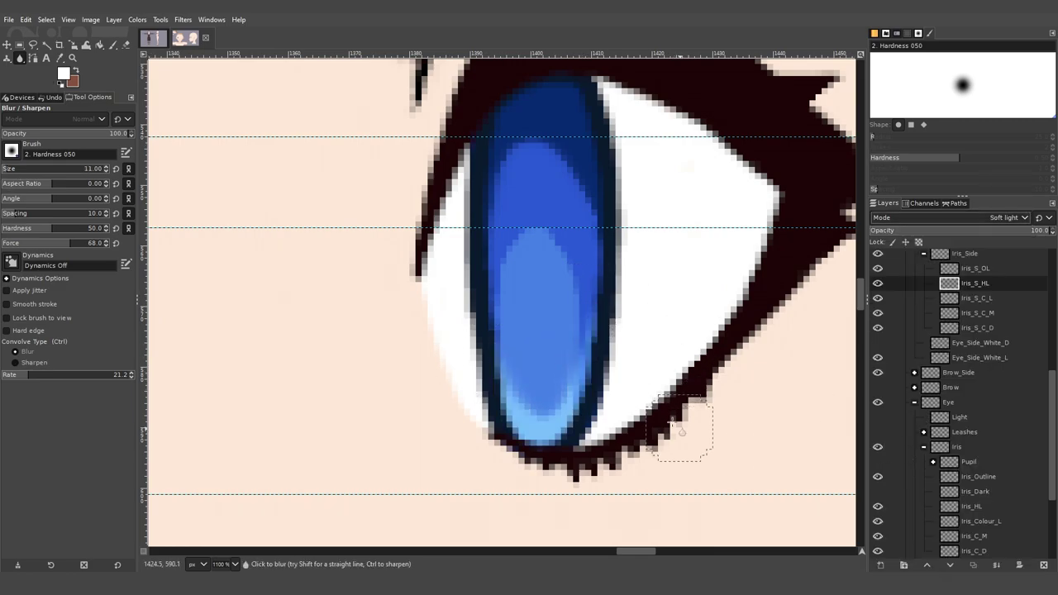
# Zoom out to the whole face and set Iris_HL's layer mode to Soft light too.
pyautogui.hotkey('shift', 'ctrl', 'j')
pyautogui.click(980, 507)
pyautogui.click(1015, 218)
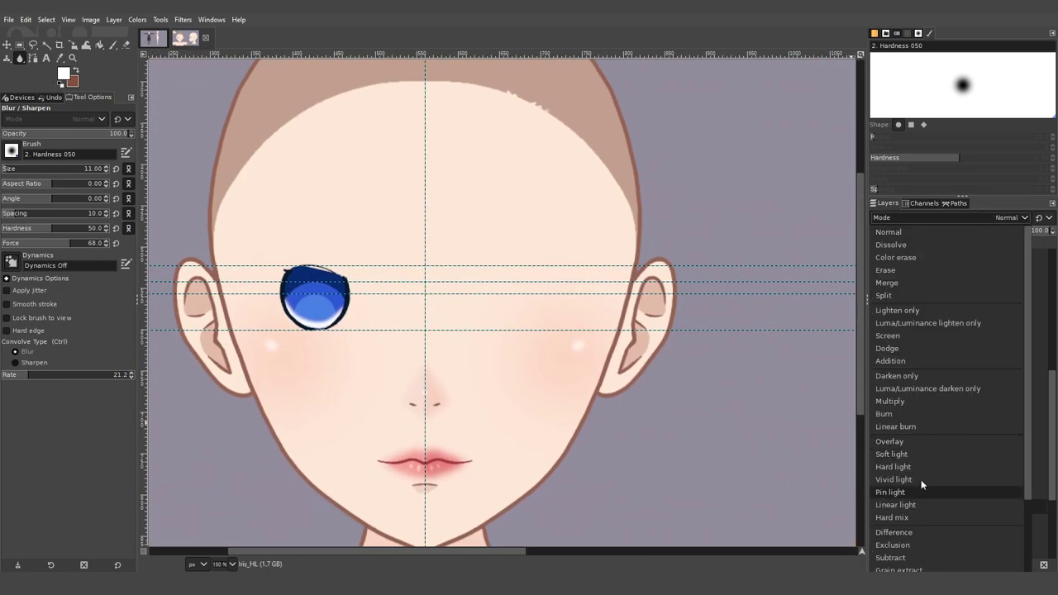
pyautogui.click(893, 454)
# Scroll around the face, then open the 'gimp' web search results.
pyautogui.scroll(3, 431, 321)
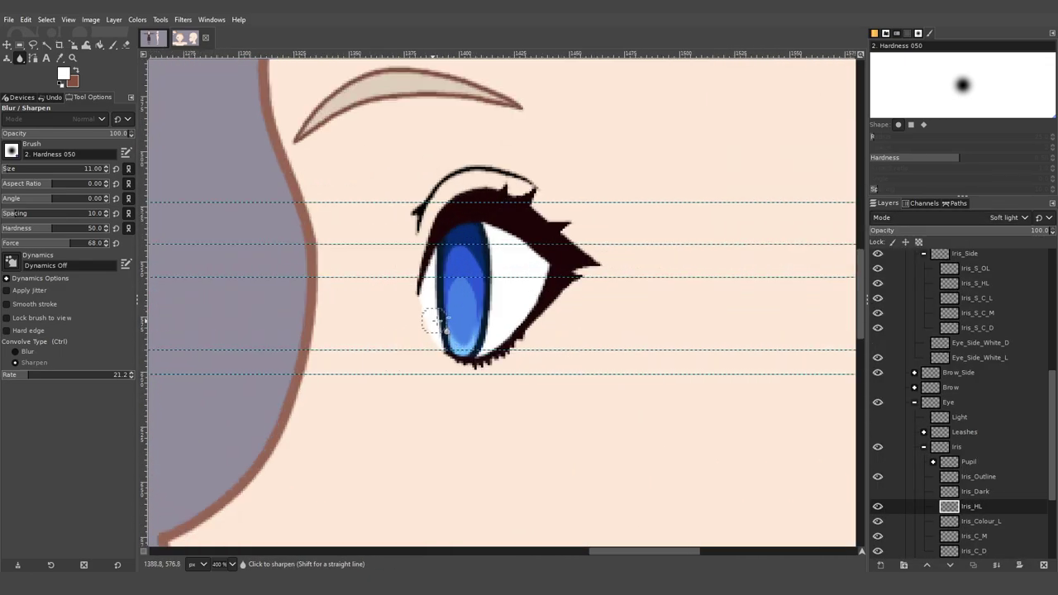
pyautogui.scroll(-3, 432, 321)
pyautogui.hscroll(5, 538, 314)
pyautogui.scroll(-3, 576, 347)
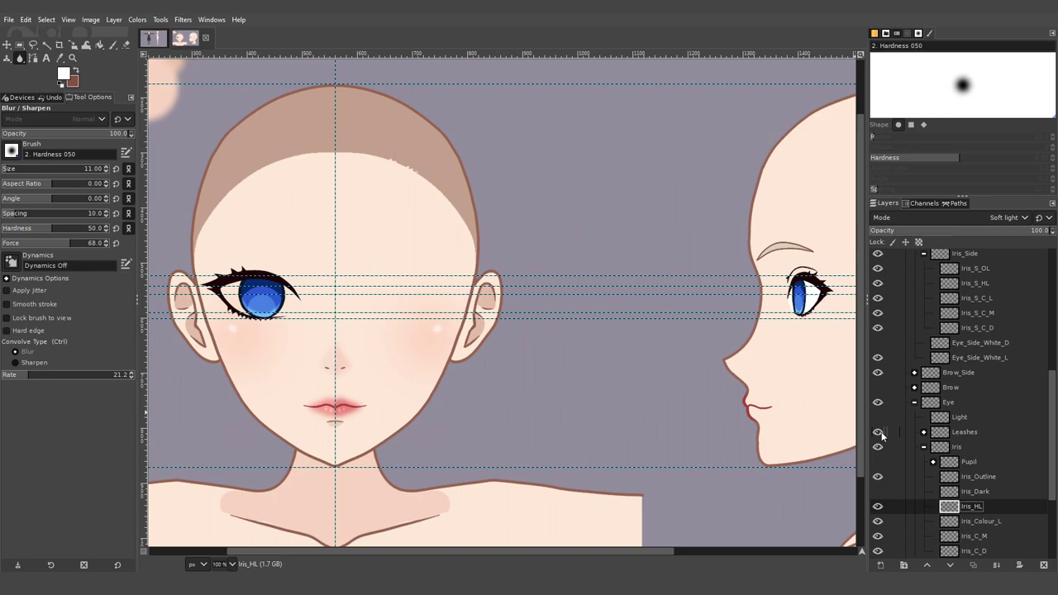
pyautogui.hscroll(5, 579, 330)
pyautogui.scroll(3, 589, 331)
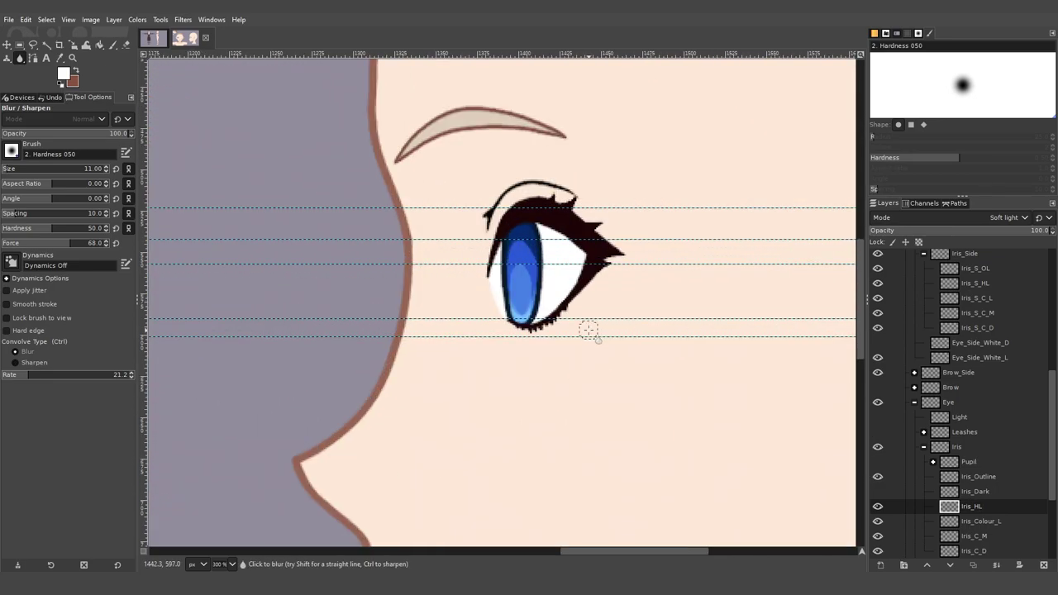
pyautogui.scroll(-3, 589, 331)
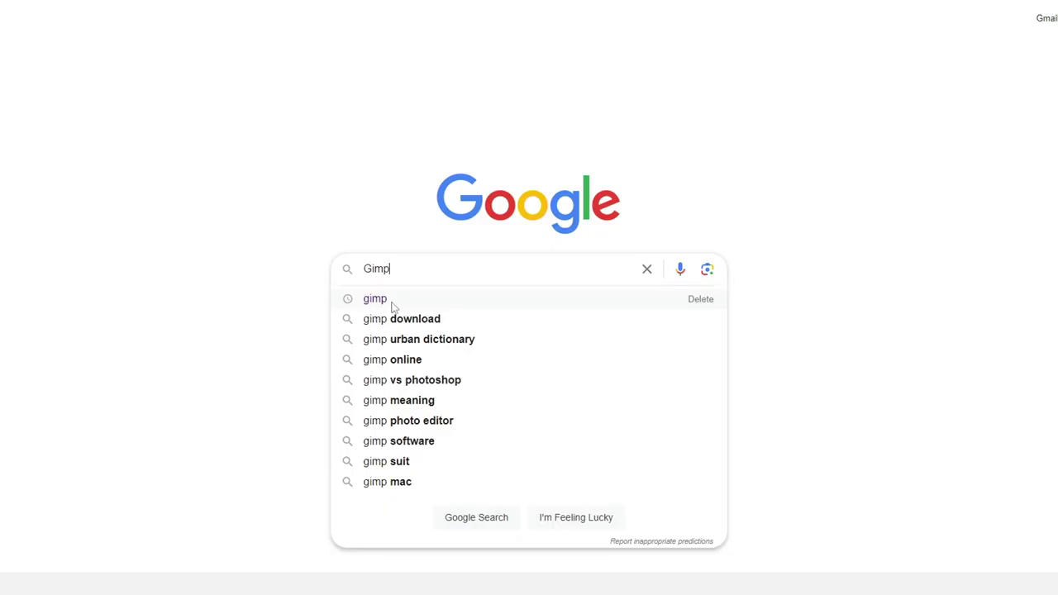
pyautogui.click(420, 300)
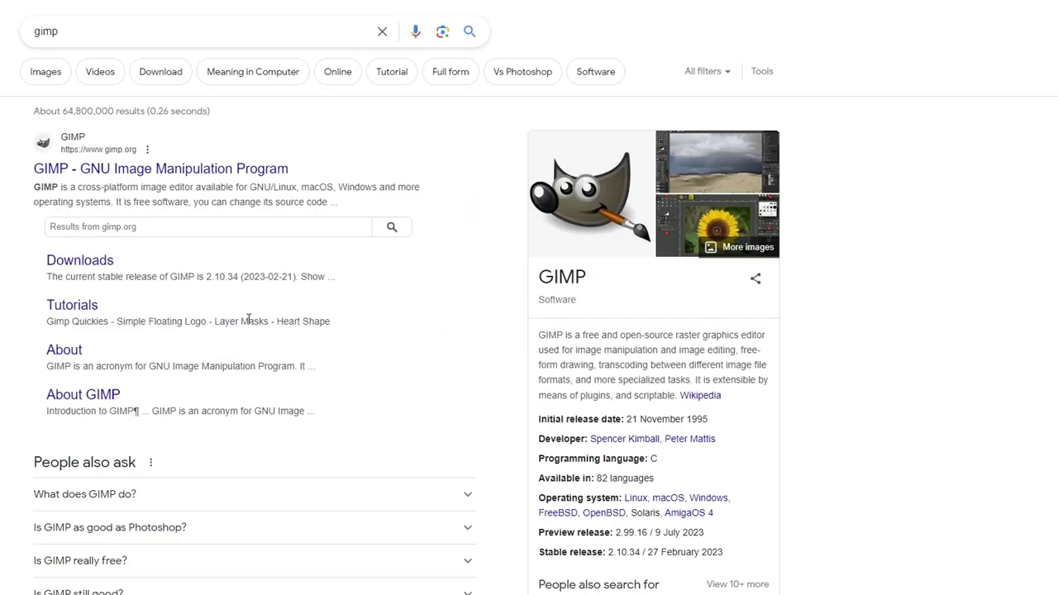
# Go from the search results to gimp.org and open the Download 2.10.34 page.
pyautogui.click(181, 169)
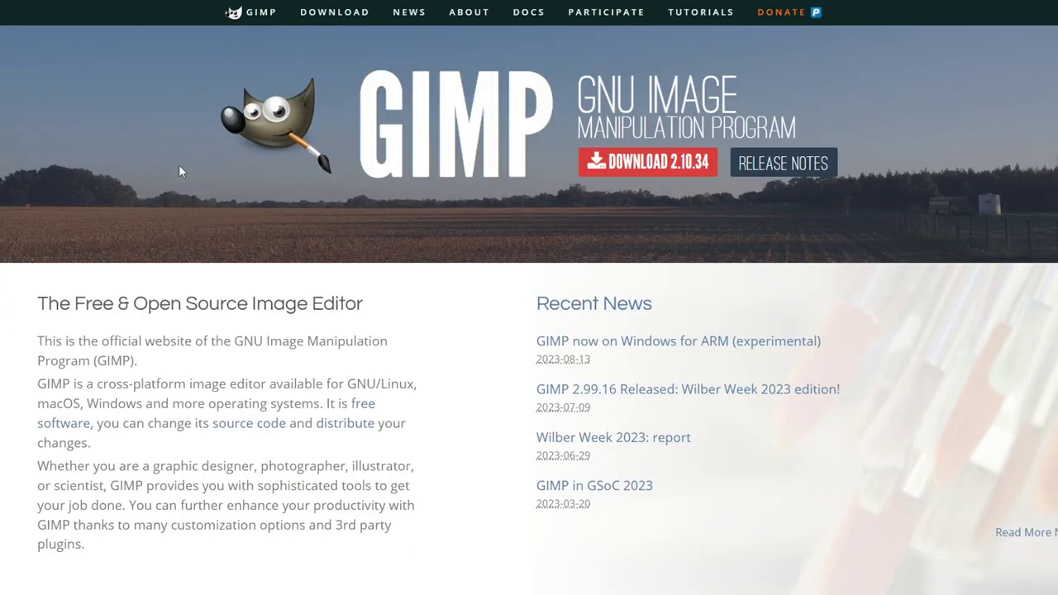
pyautogui.click(668, 180)
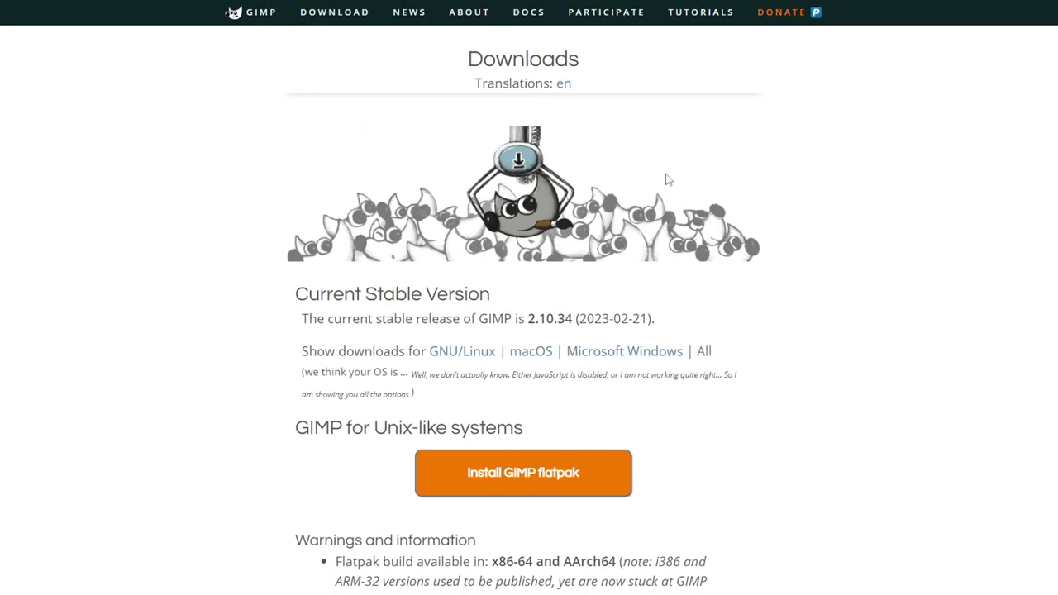
pyautogui.scroll(-3, 832, 235)
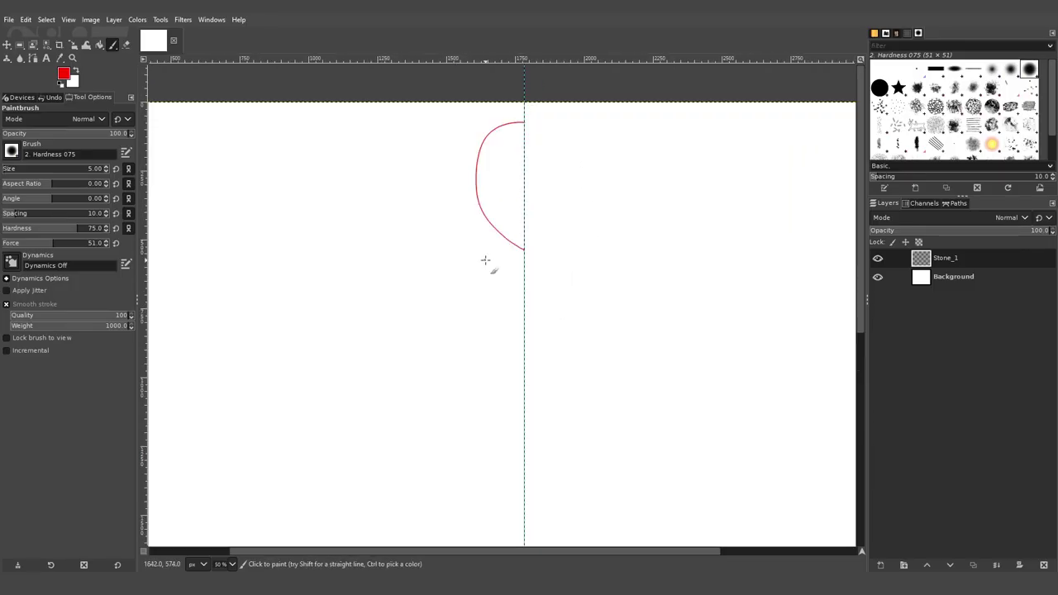
# Box the head sketch, move the box below it, paint a red bottom line and add top and bottom guides.
pyautogui.press('r')
pyautogui.moveTo(475, 116); pyautogui.dragTo(577, 235)
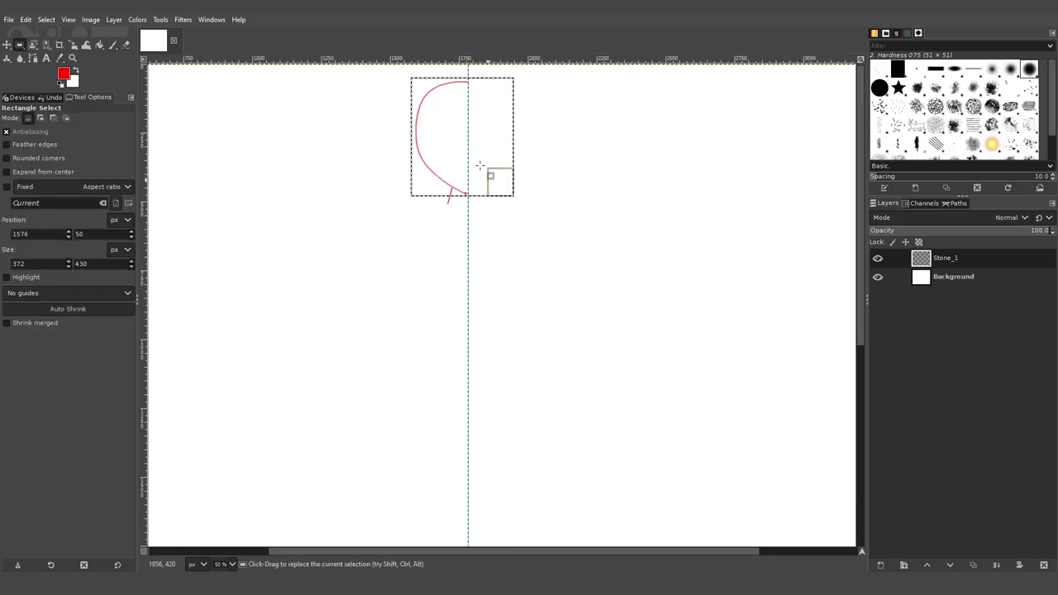
pyautogui.moveTo(480, 165); pyautogui.dragTo(477, 261)
pyautogui.click(113, 44)
pyautogui.moveTo(413, 310); pyautogui.dragTo(467, 311)
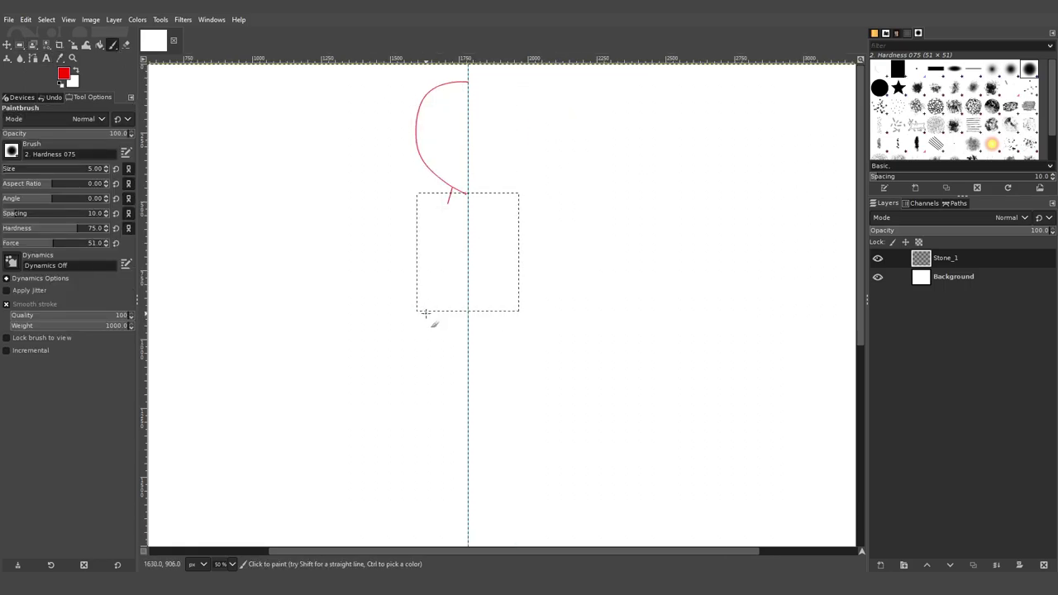
pyautogui.moveTo(445, 77); pyautogui.dragTo(472, 312)
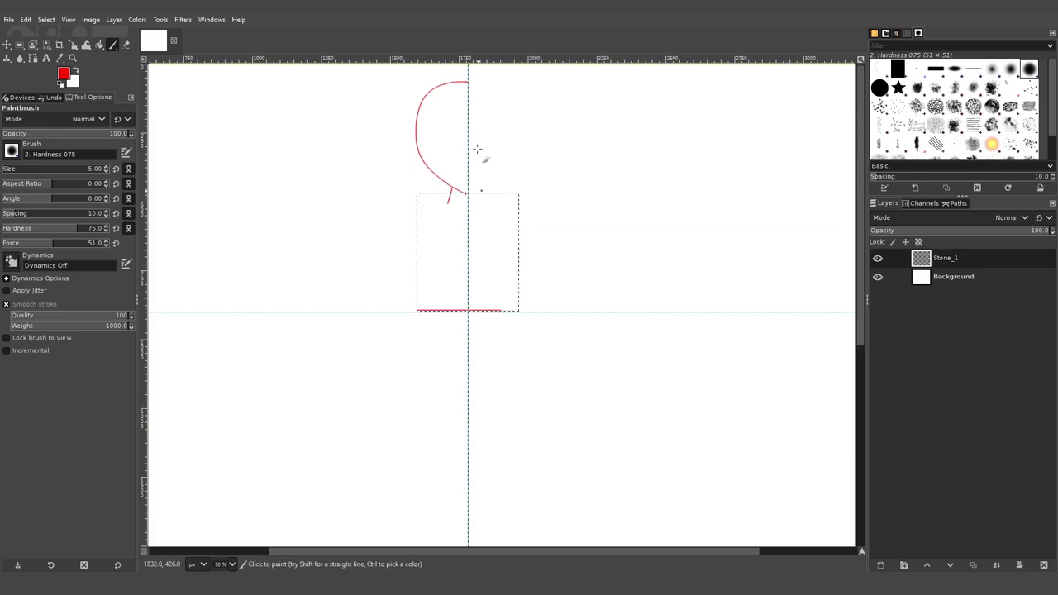
pyautogui.moveTo(488, 200); pyautogui.dragTo(490, 200)
# Move the box below the lower guide, draw a straight red line along its bottom, and shift it down again.
pyautogui.press('r')
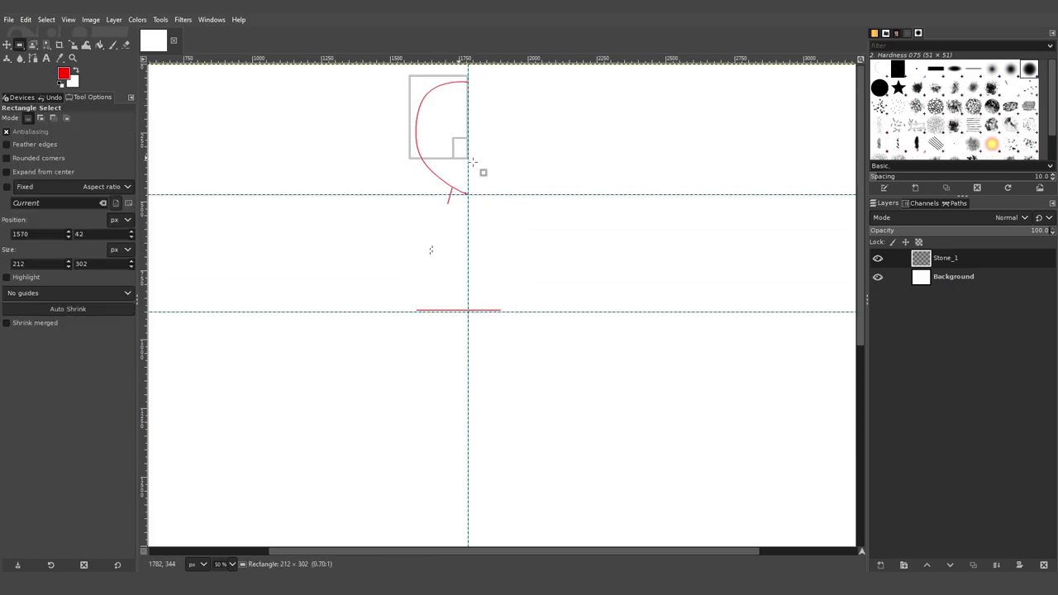
pyautogui.moveTo(467, 93); pyautogui.dragTo(474, 358)
pyautogui.scroll(-1, 476, 356)
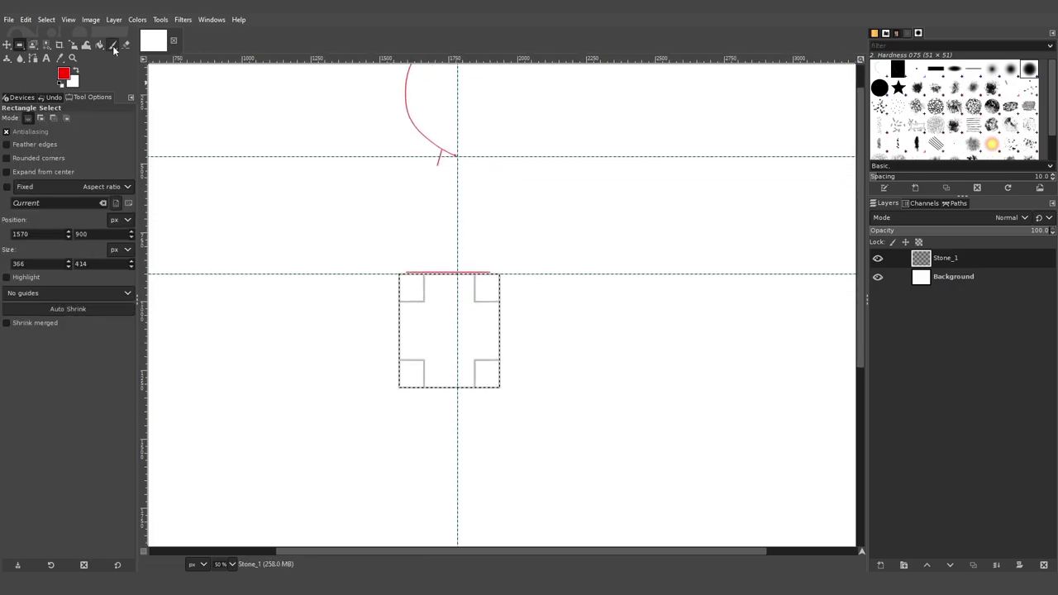
pyautogui.press('p')
pyautogui.click(397, 385)
pyautogui.keyDown('shift'); pyautogui.click(489, 385); pyautogui.keyUp('shift')
pyautogui.scroll(-1, 489, 386)
pyautogui.press('r')
pyautogui.moveTo(432, 290); pyautogui.dragTo(433, 405)
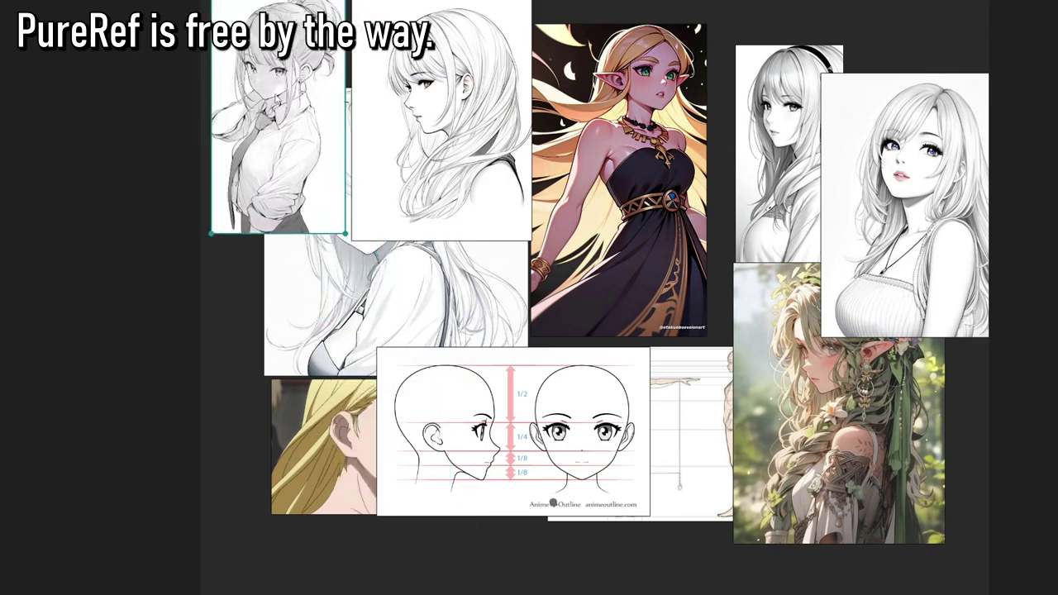
# Rearrange the PureRef board, moving the head-outline reference down and left.
pyautogui.moveTo(441, 124); pyautogui.dragTo(202, 403)
pyautogui.moveTo(394, 372); pyautogui.dragTo(352, 525)
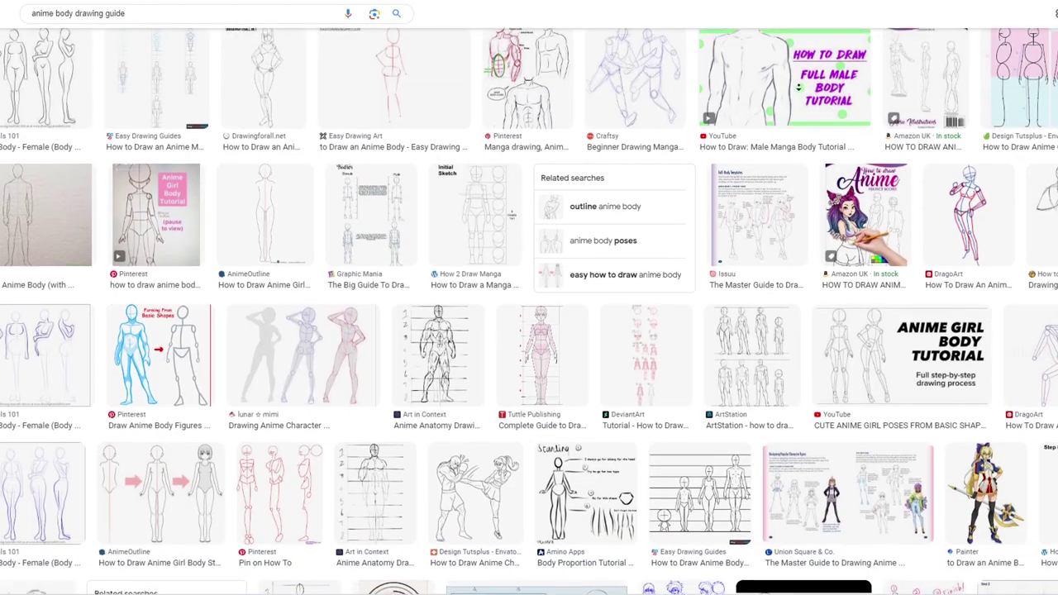
# Scroll through the Google Images results for 'anime body drawing guide'.
pyautogui.scroll(-10, 529, 311)
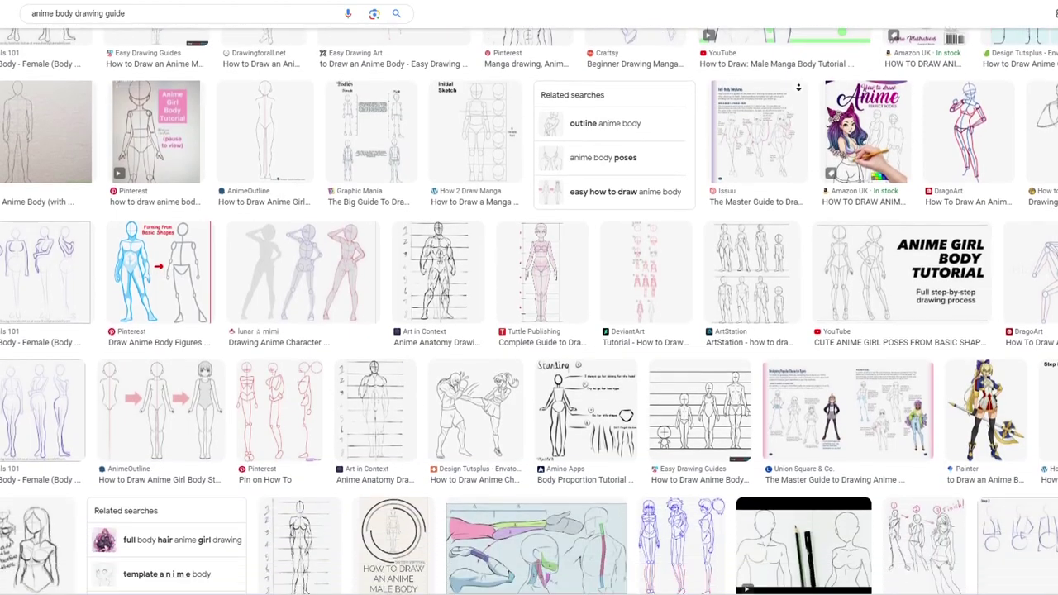
pyautogui.scroll(-4, 799, 87)
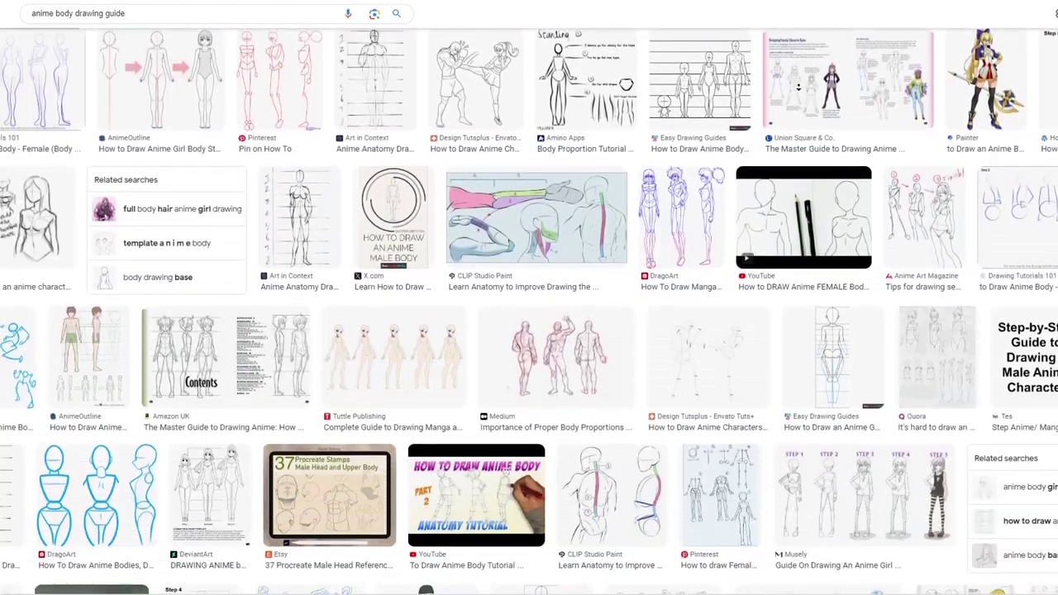
pyautogui.scroll(-4, 799, 87)
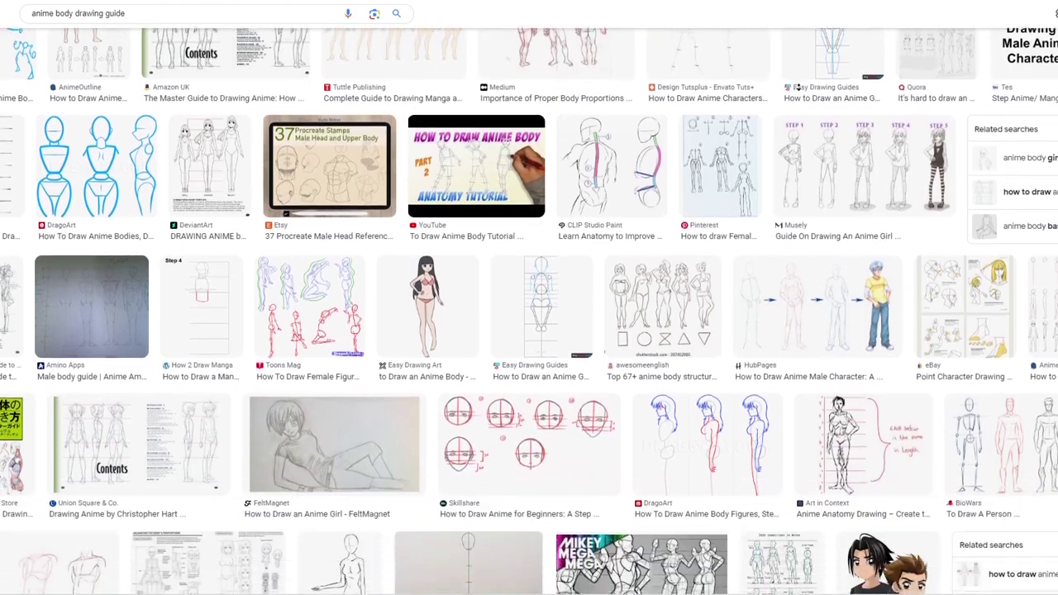
pyautogui.scroll(-4, 799, 87)
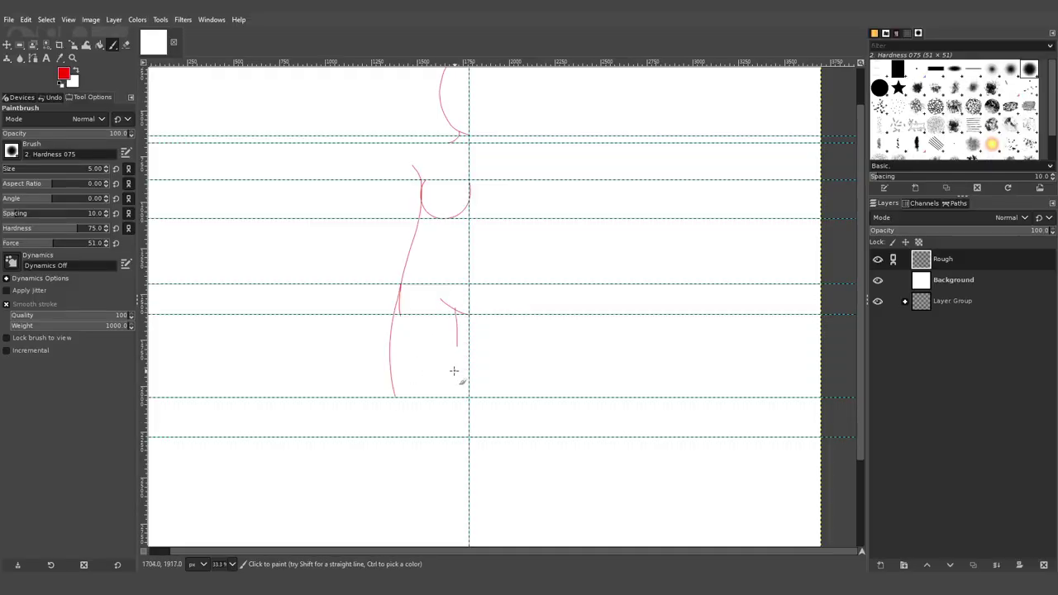
# Warp the lower leg outline into shape and remove a duplicate stroke along the shin.
pyautogui.scroll(-3, 395, 398)
pyautogui.scroll(3, 420, 306)
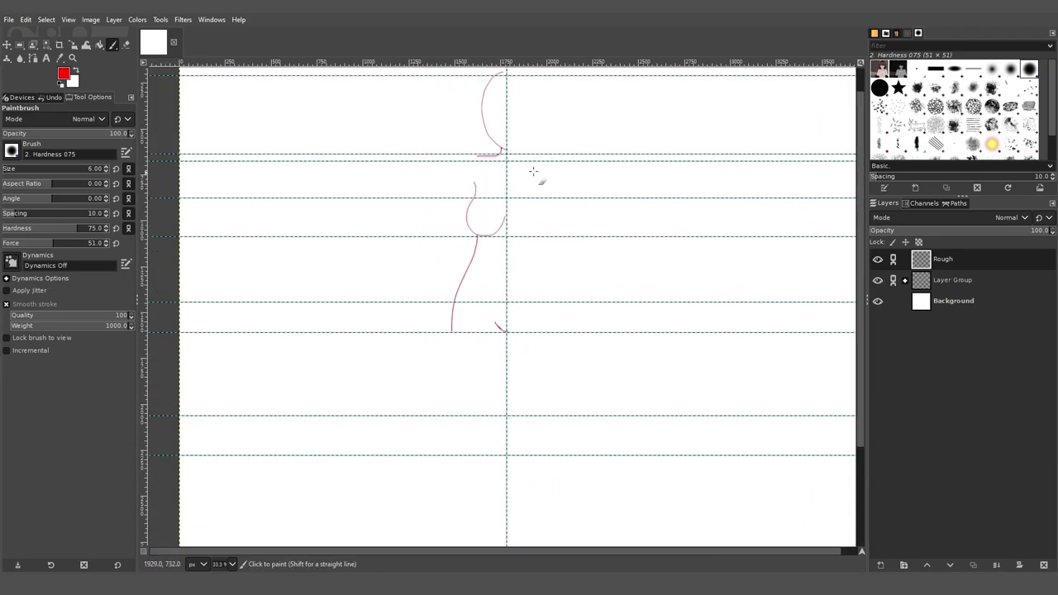
pyautogui.scroll(2, 533, 171)
pyautogui.scroll(-4, 466, 177)
pyautogui.scroll(3, 494, 289)
pyautogui.scroll(-2, 522, 331)
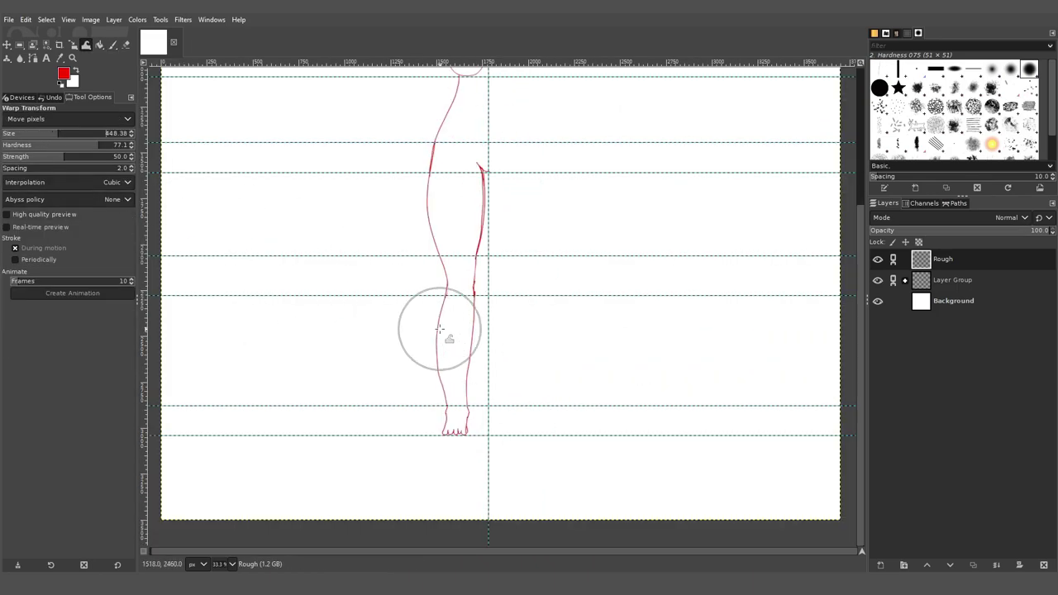
pyautogui.moveTo(447, 330); pyautogui.dragTo(460, 373)
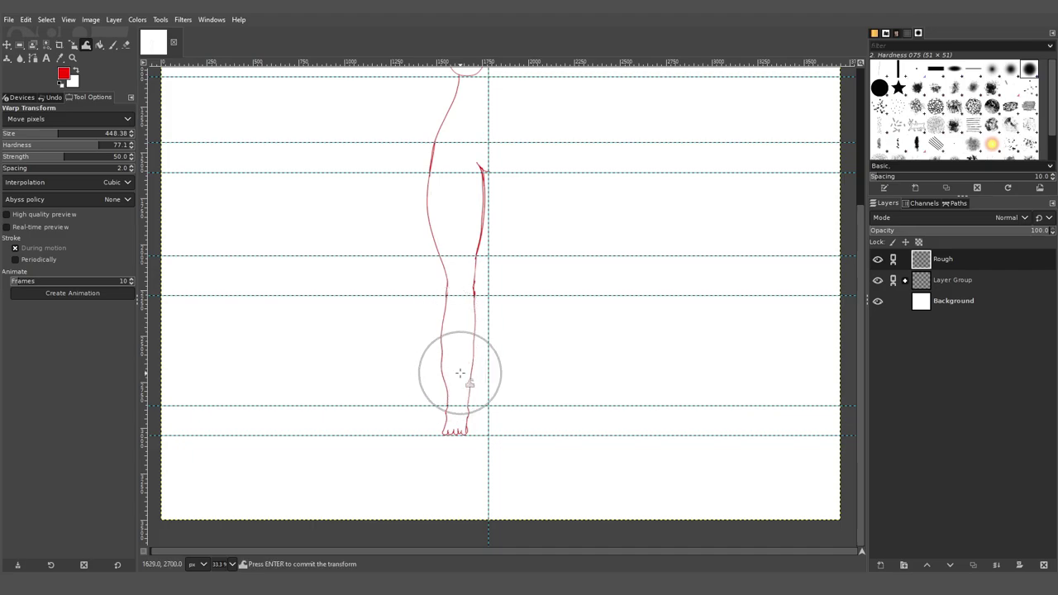
pyautogui.press('p')
pyautogui.press('+')
pyautogui.moveTo(439, 277); pyautogui.dragTo(432, 361)
pyautogui.hotkey('ctrl', 'z')
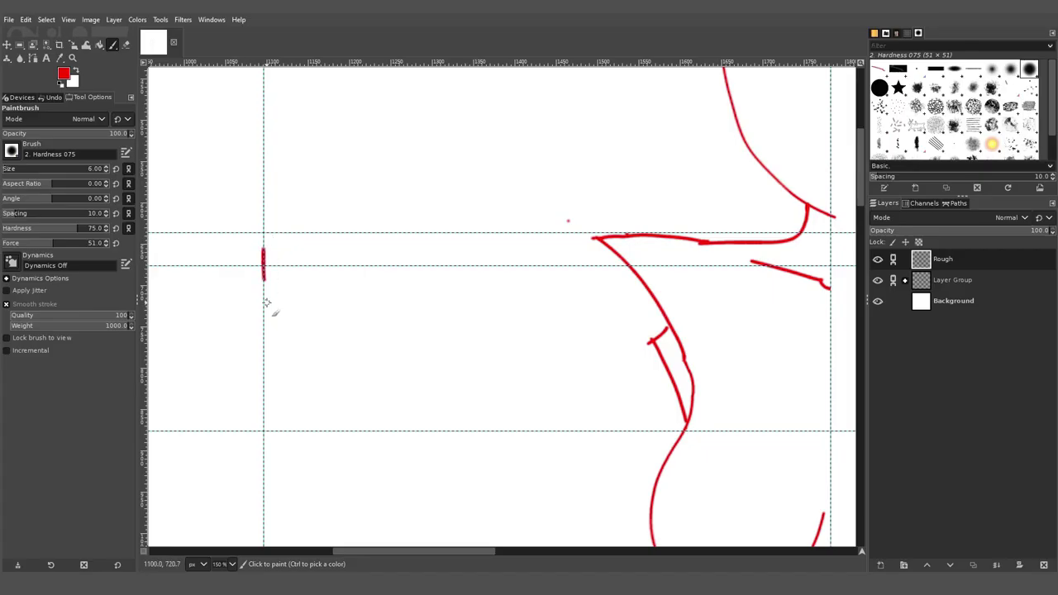
# Draw the top and underside lines of the outstretched arm.
pyautogui.moveTo(501, 241); pyautogui.dragTo(263, 256)
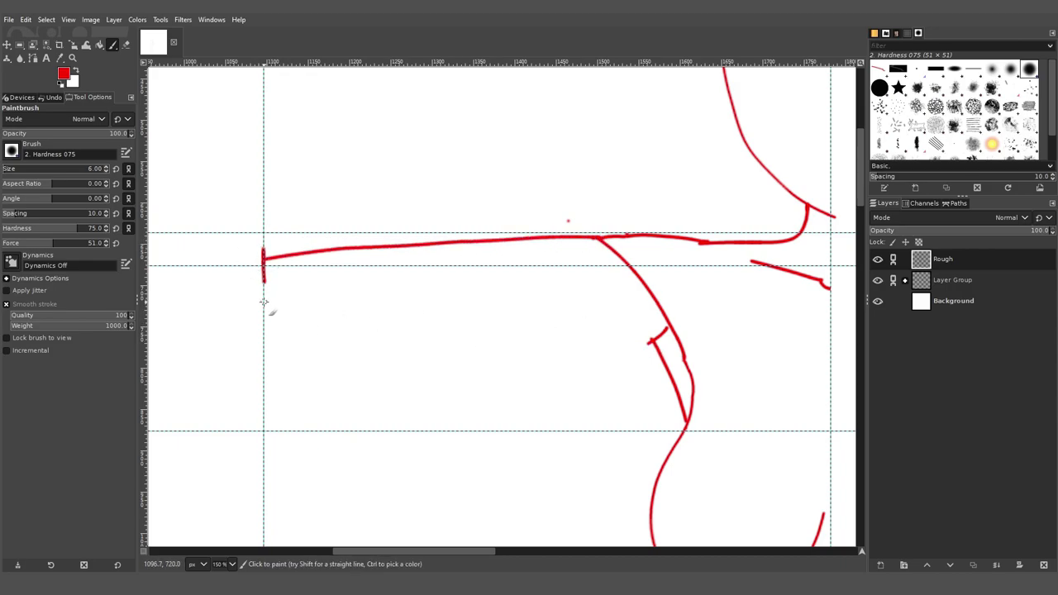
pyautogui.moveTo(263, 302); pyautogui.dragTo(494, 327)
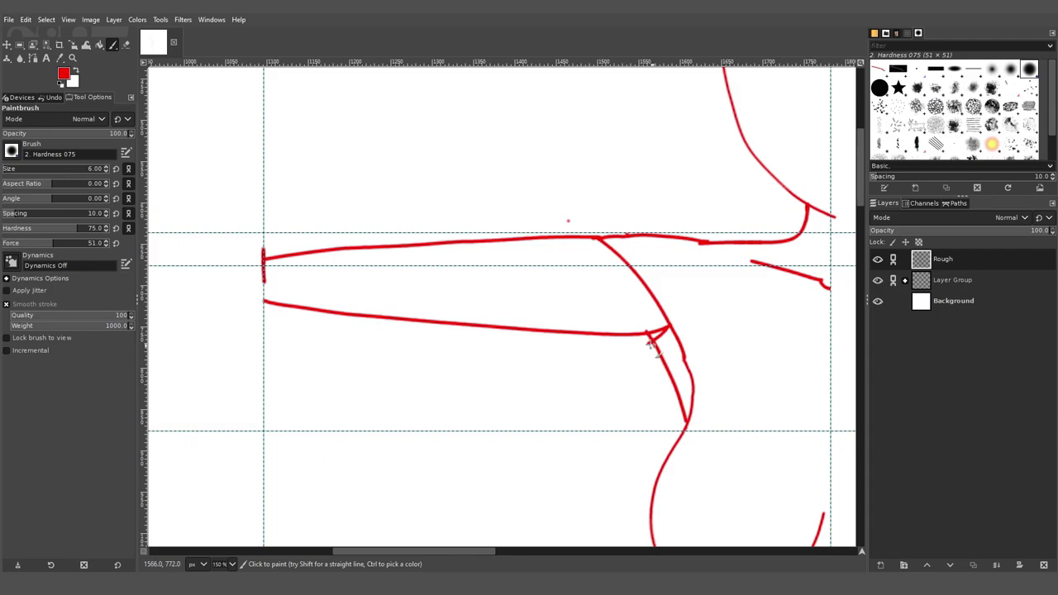
pyautogui.scroll(-2, 654, 345)
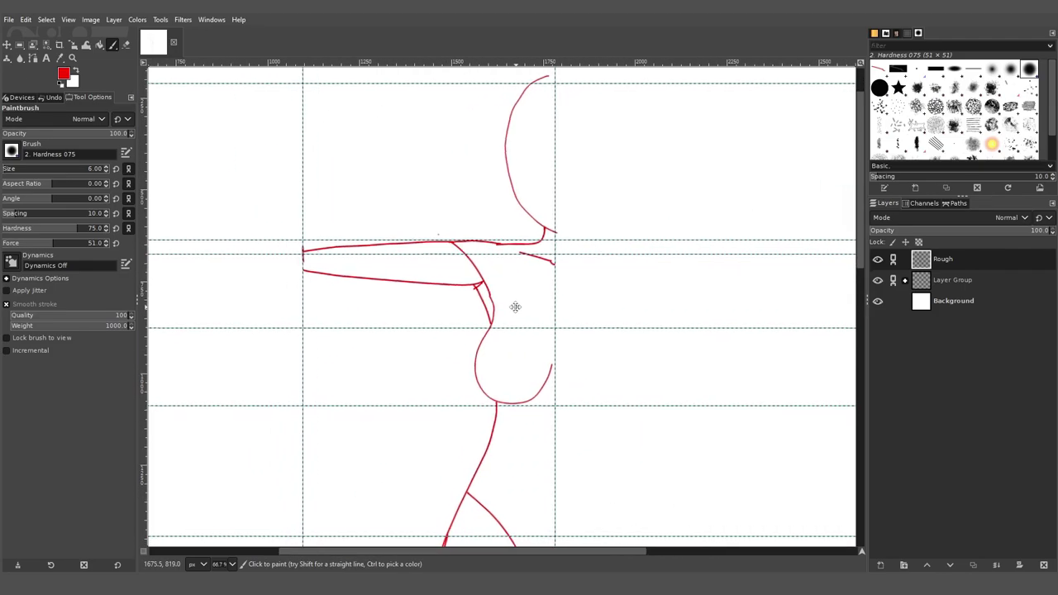
pyautogui.moveTo(515, 307); pyautogui.dragTo(484, 307)
# Cut and repaste the arm selection, nudge it slightly down, and anchor it to the Rough layer.
pyautogui.press('r')
pyautogui.moveTo(231, 213)
pyautogui.mouseDown()
pyautogui.moveTo(482, 318)
pyautogui.moveTo(482, 307)
pyautogui.mouseUp()
pyautogui.hotkey('ctrl', 'x')
pyautogui.hotkey('ctrl', 'v')
pyautogui.press('2')
pyautogui.moveTo(427, 246); pyautogui.dragTo(427, 255)
pyautogui.hotkey('ctrl', 'h')
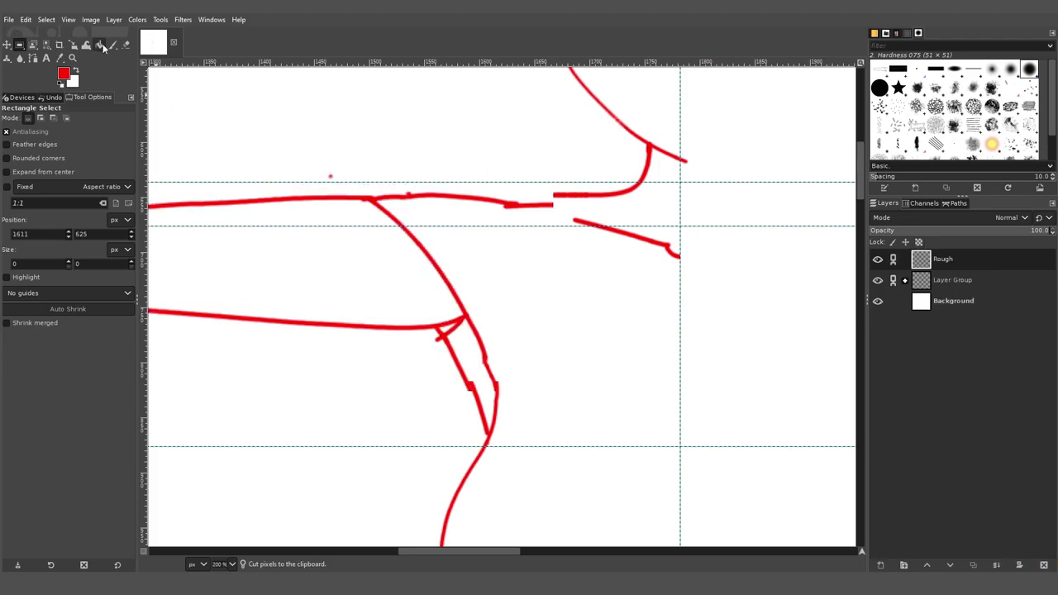
# Repaint the upper arm line, then switch to the Eraser.
pyautogui.press('p')
pyautogui.moveTo(484, 196); pyautogui.dragTo(304, 199)
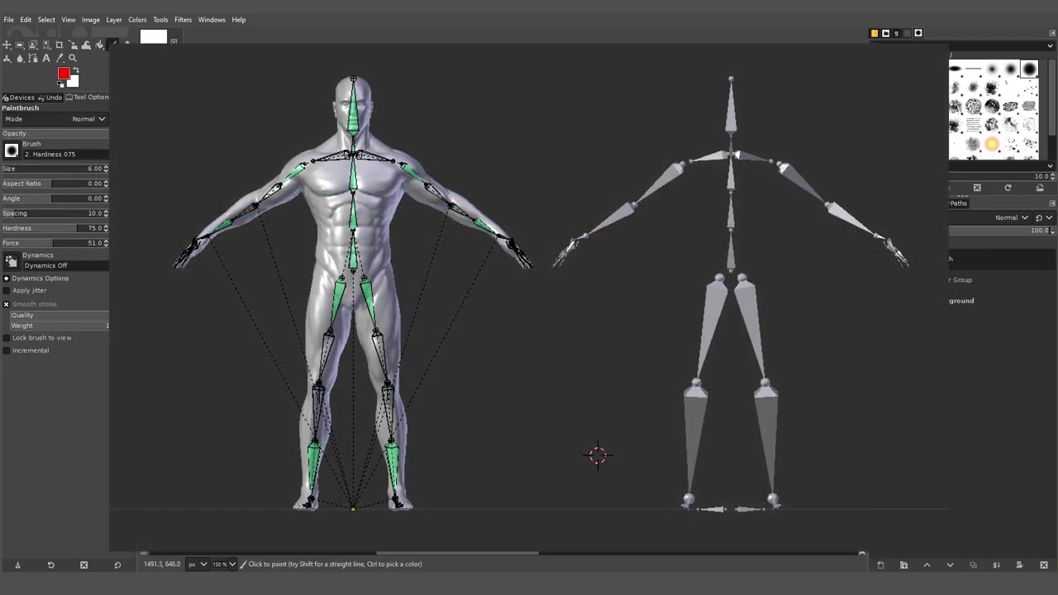
pyautogui.hotkey('shift', 'e')
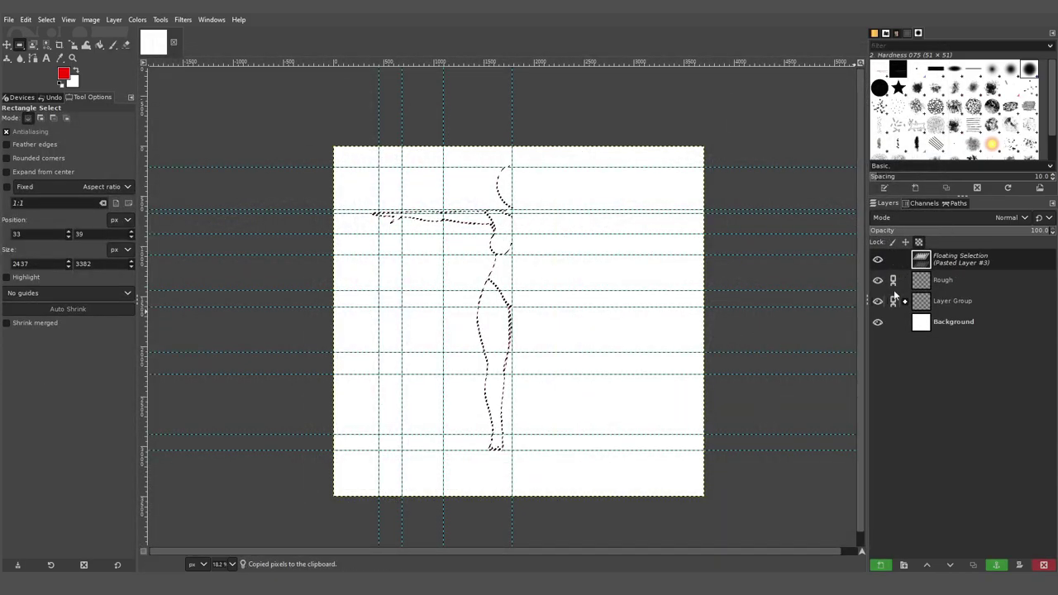
pyautogui.click(114, 19)
pyautogui.press('Escape')
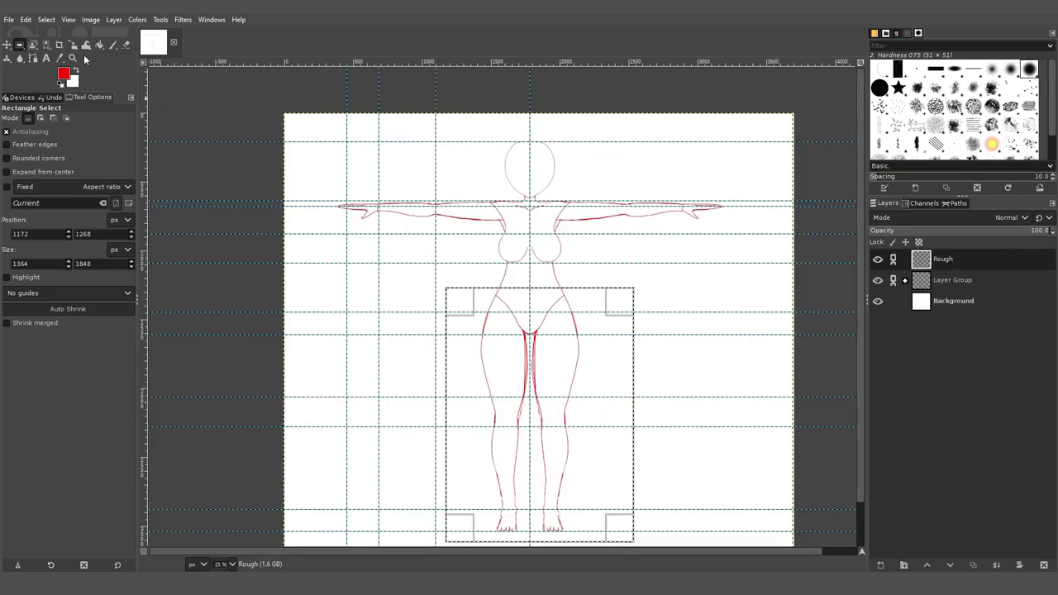
# Scale the selected legs, tilt the torso line slightly, and smooth its curve.
pyautogui.hotkey('shift', 's')
pyautogui.press('Return')
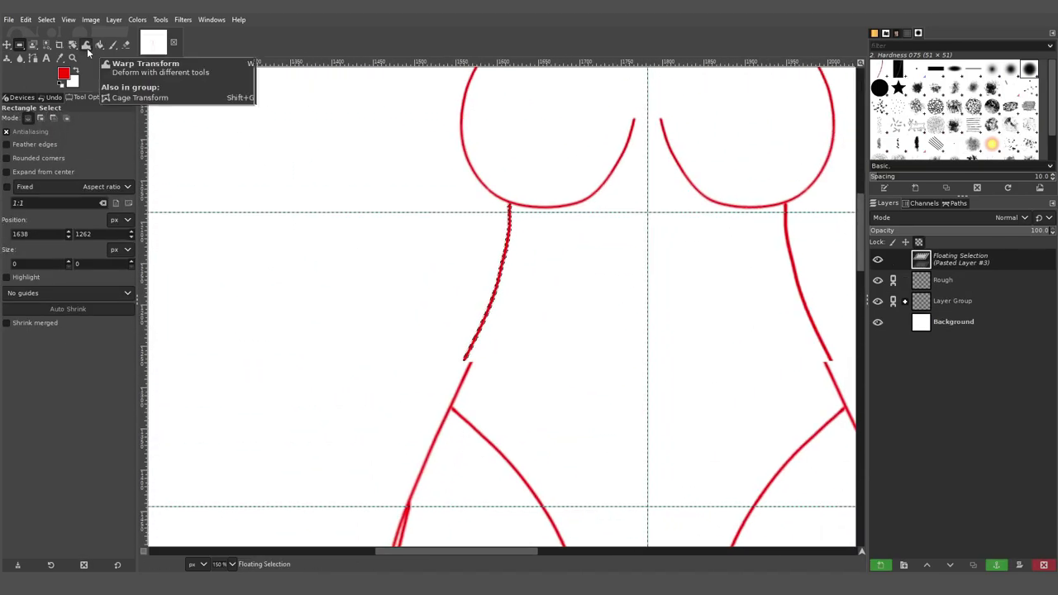
pyautogui.hotkey('shift', 'r')
pyautogui.click(482, 286)
pyautogui.moveTo(482, 286); pyautogui.dragTo(479, 279)
pyautogui.press('Return')
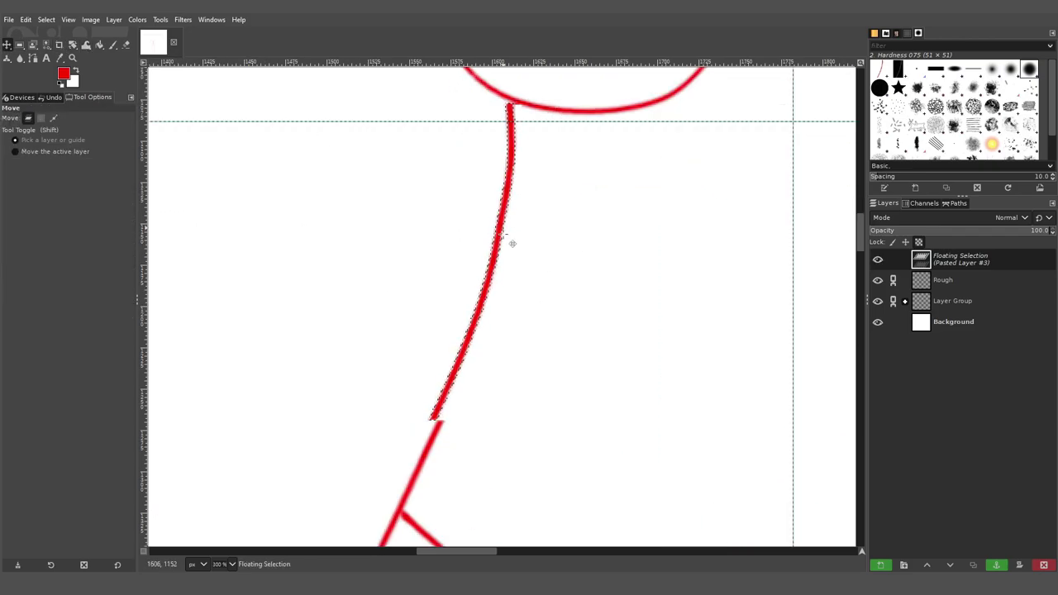
pyautogui.moveTo(479, 241); pyautogui.dragTo(503, 250)
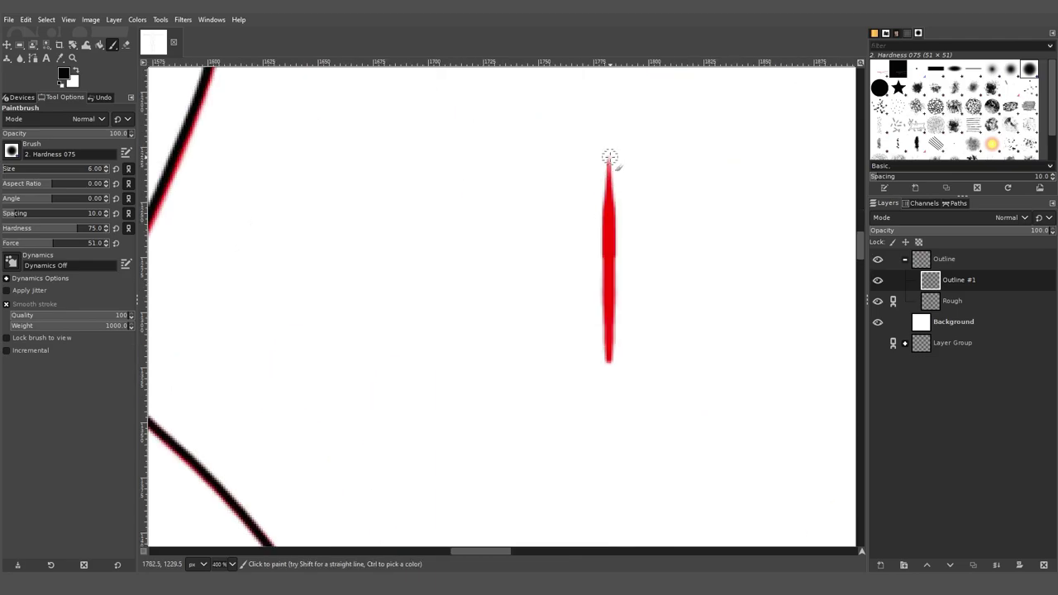
# Trace a black outline stroke on Outline #1, trimming its upper tip and the thick lower wedge.
pyautogui.moveTo(610, 160)
pyautogui.mouseDown()
pyautogui.moveTo(599, 289)
pyautogui.moveTo(615, 385)
pyautogui.mouseUp()
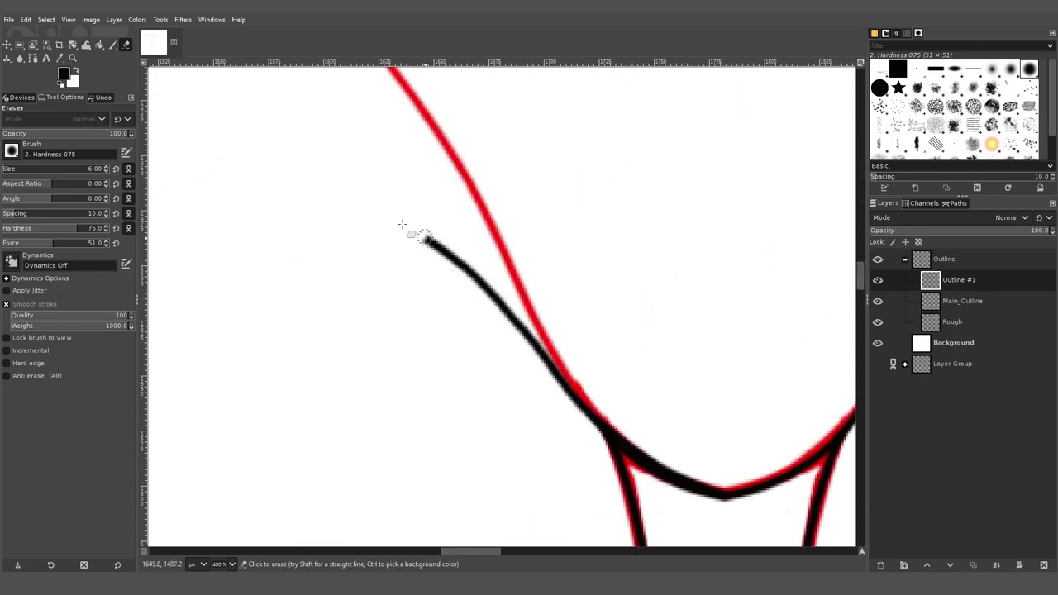
pyautogui.moveTo(402, 224); pyautogui.dragTo(484, 274)
pyautogui.scroll(-5, 542, 331)
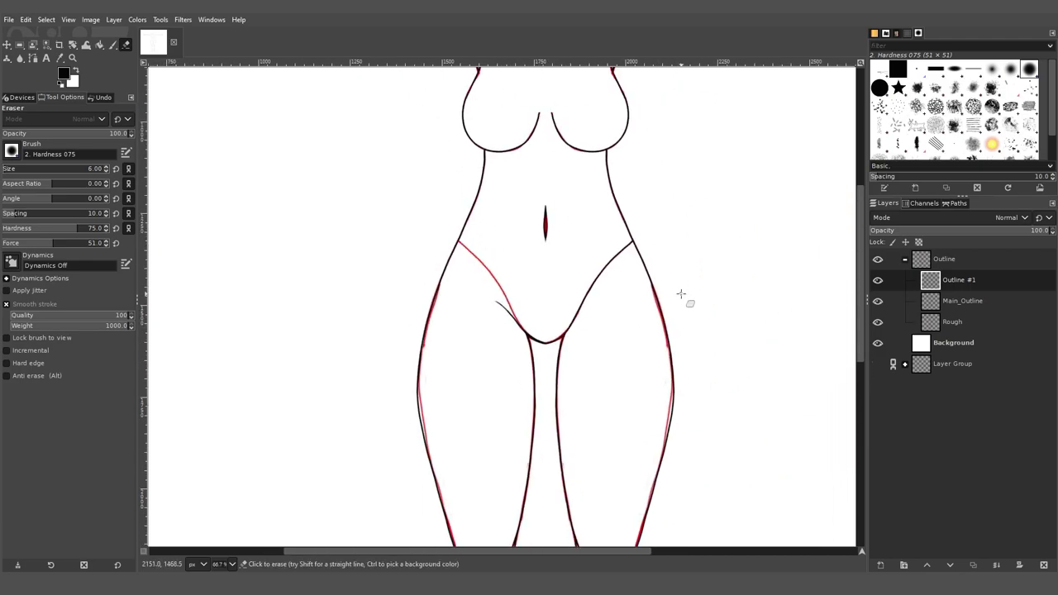
pyautogui.click(878, 259)
pyautogui.click(878, 259)
pyautogui.scroll(4, 543, 342)
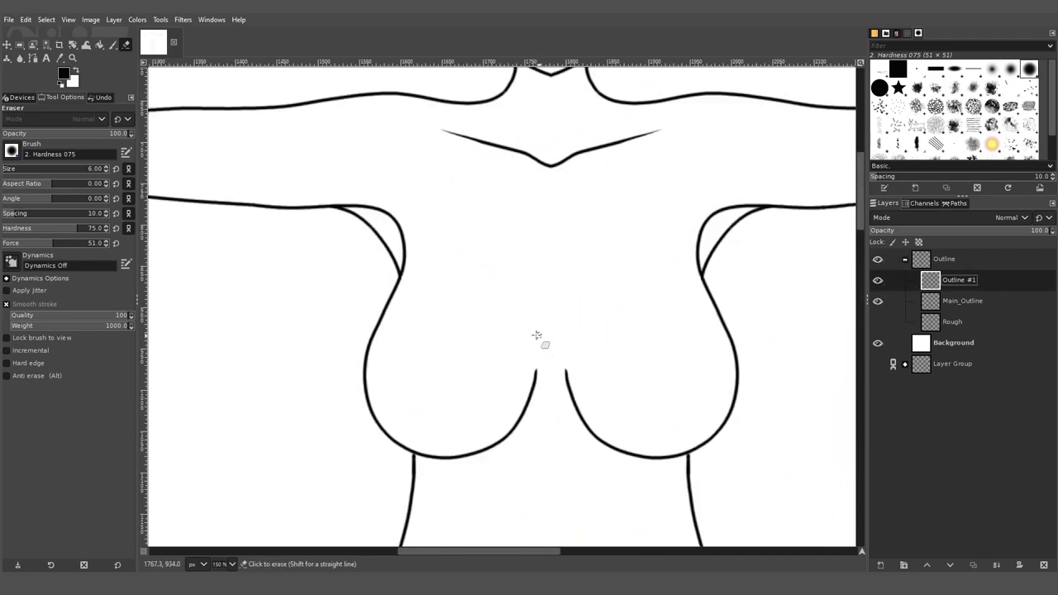
pyautogui.moveTo(482, 261)
pyautogui.mouseDown()
pyautogui.moveTo(537, 316)
pyautogui.moveTo(523, 276)
pyautogui.mouseUp()
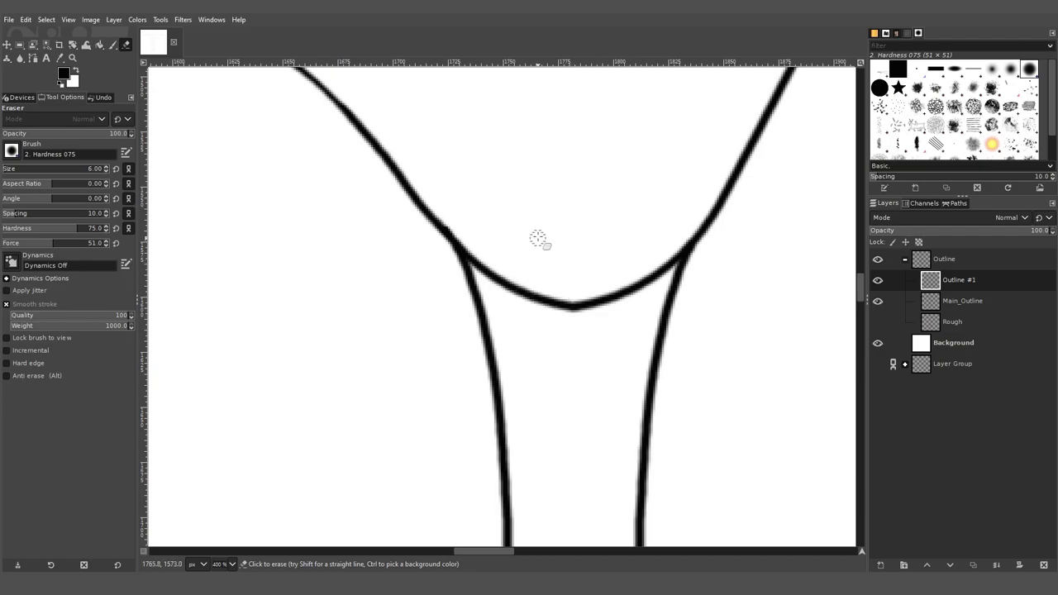
pyautogui.scroll(-4, 644, 218)
pyautogui.scroll(3, 539, 224)
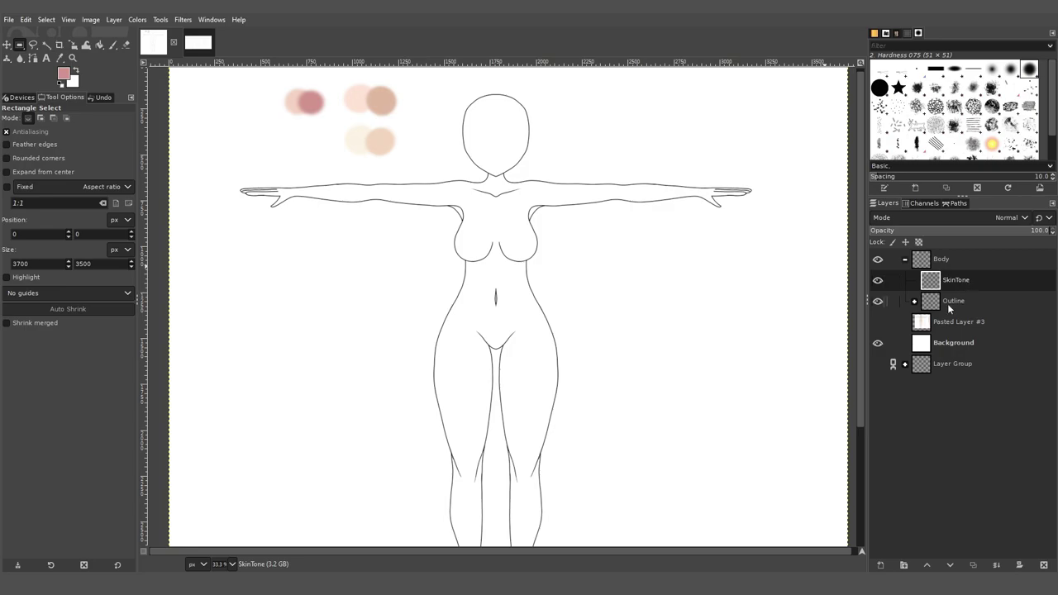
# Create a new layer group above Outline within Body and rename it Shading.
pyautogui.click(955, 300)
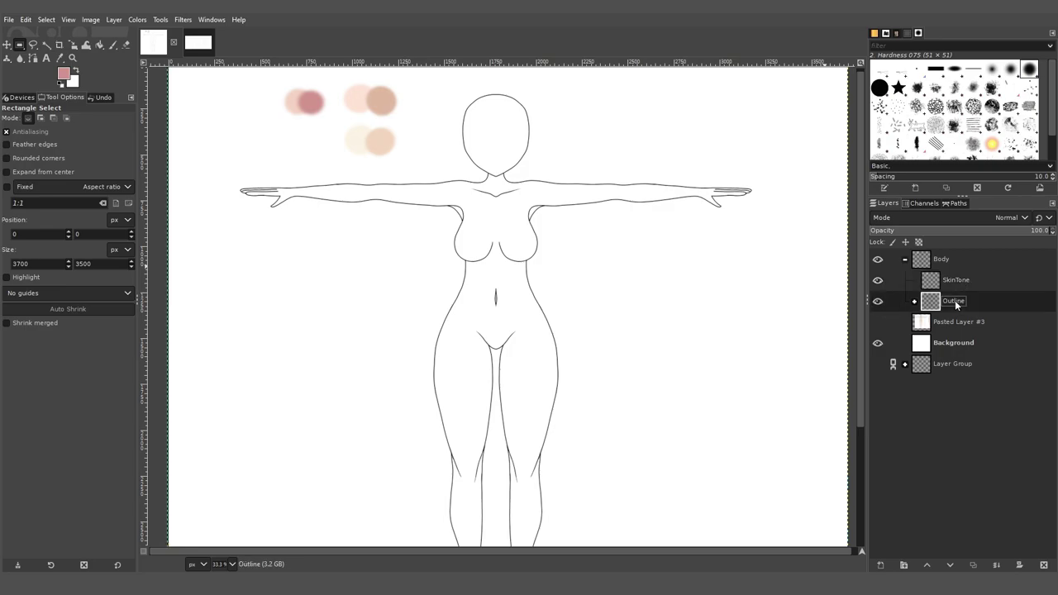
pyautogui.click(903, 564)
pyautogui.moveTo(950, 319); pyautogui.dragTo(931, 320)
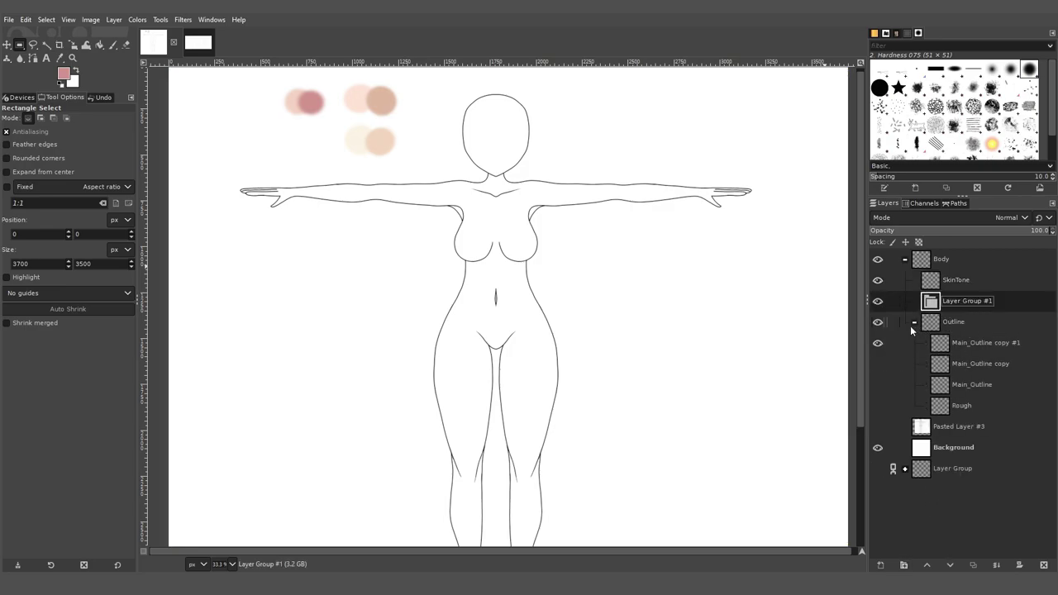
pyautogui.click(913, 322)
pyautogui.doubleClick(958, 304)
pyautogui.write('Shading')
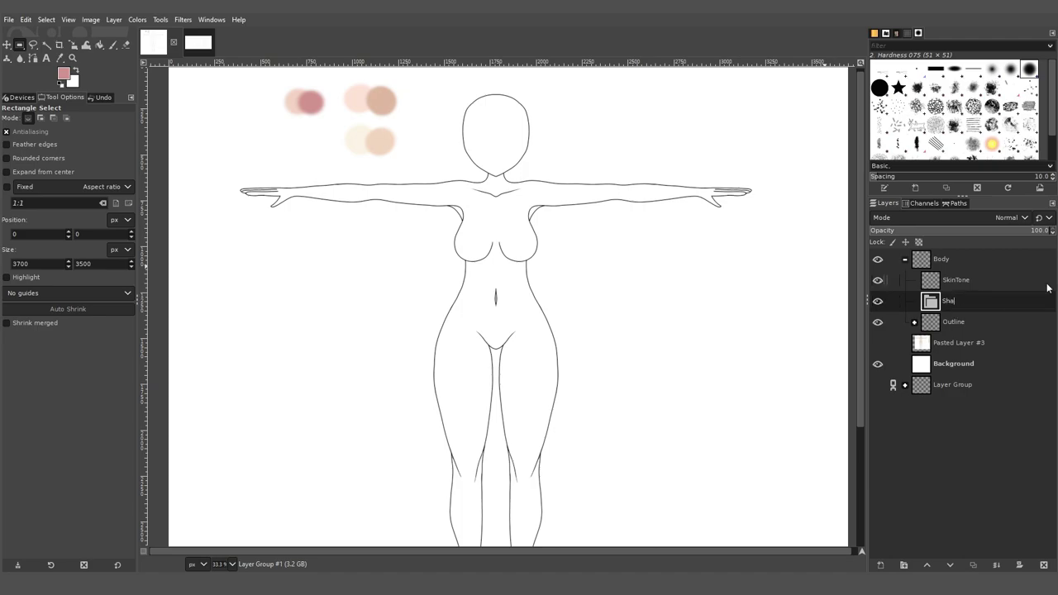
# Add a new layer named Base_Tone inside the Shading group.
pyautogui.click(903, 565)
pyautogui.click(1044, 564)
pyautogui.click(882, 565)
pyautogui.click(969, 555)
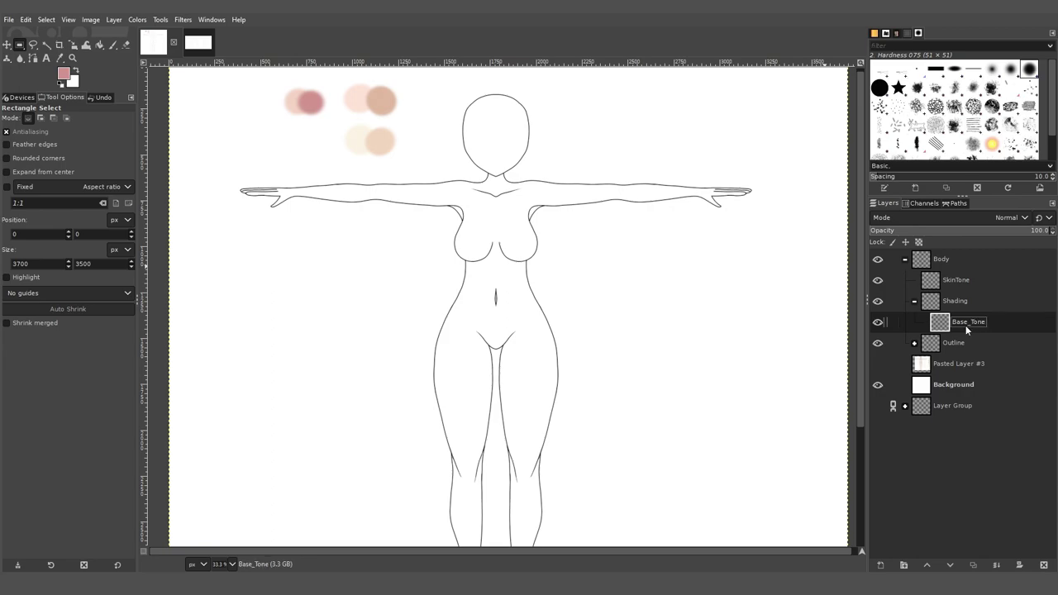
# Fuzzy-select inside the body outline, grow the selection, and fill it with pale beige.
pyautogui.click(45, 47)
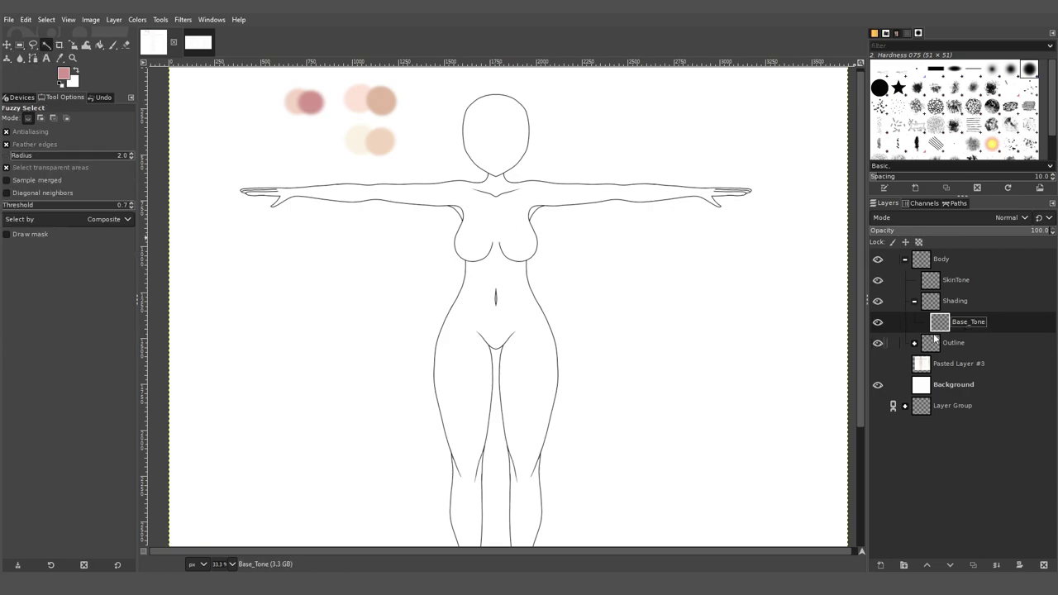
pyautogui.click(951, 342)
pyautogui.click(915, 342)
pyautogui.click(981, 368)
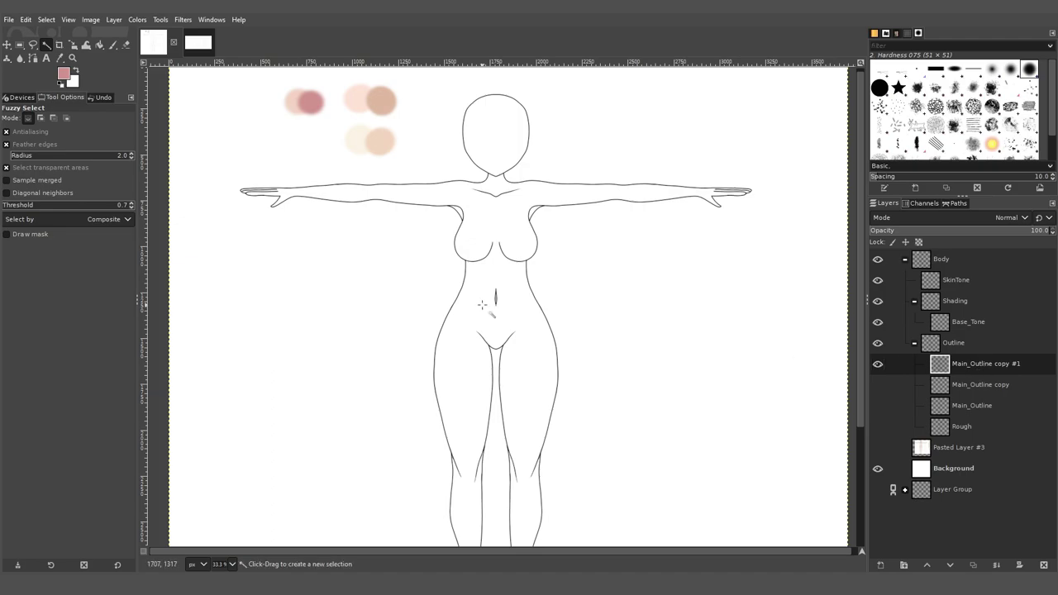
pyautogui.click(494, 299)
pyautogui.press('1')
pyautogui.click(46, 19)
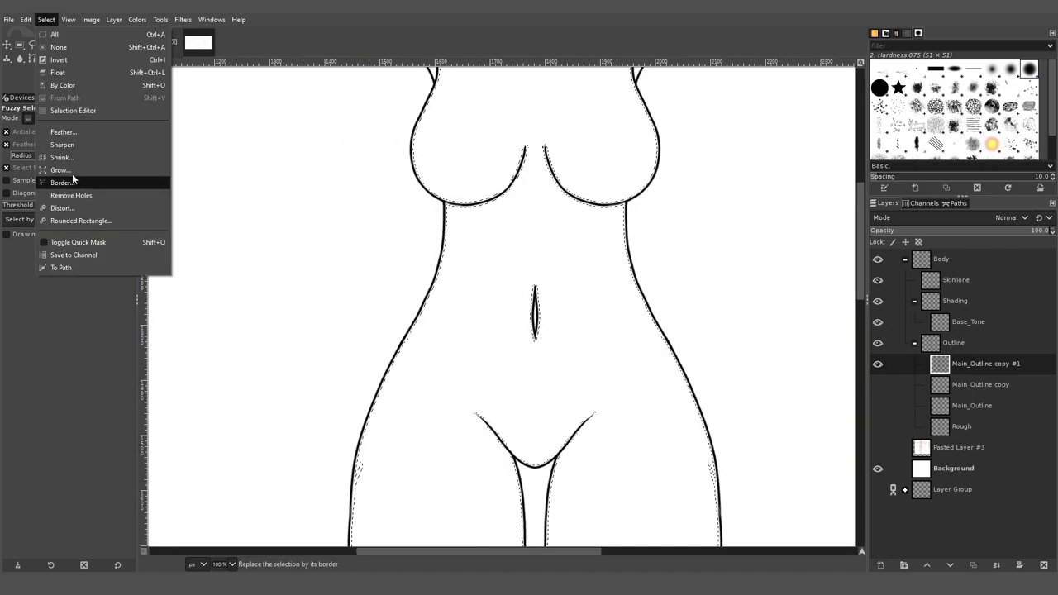
pyautogui.click(72, 173)
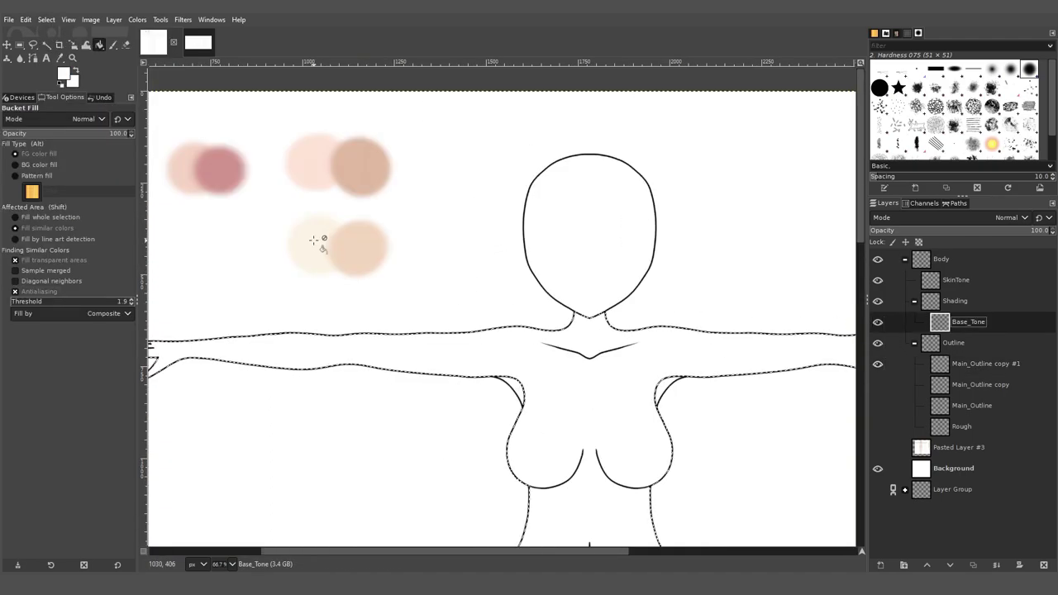
pyautogui.click(625, 396)
# Move the Shading group so it sits just below Outline.
pyautogui.press('-')
pyautogui.press('-')
pyautogui.moveTo(955, 301)
pyautogui.mouseDown()
pyautogui.moveTo(981, 449)
pyautogui.moveTo(992, 432)
pyautogui.moveTo(913, 339)
pyautogui.mouseUp()
pyautogui.click(914, 301)
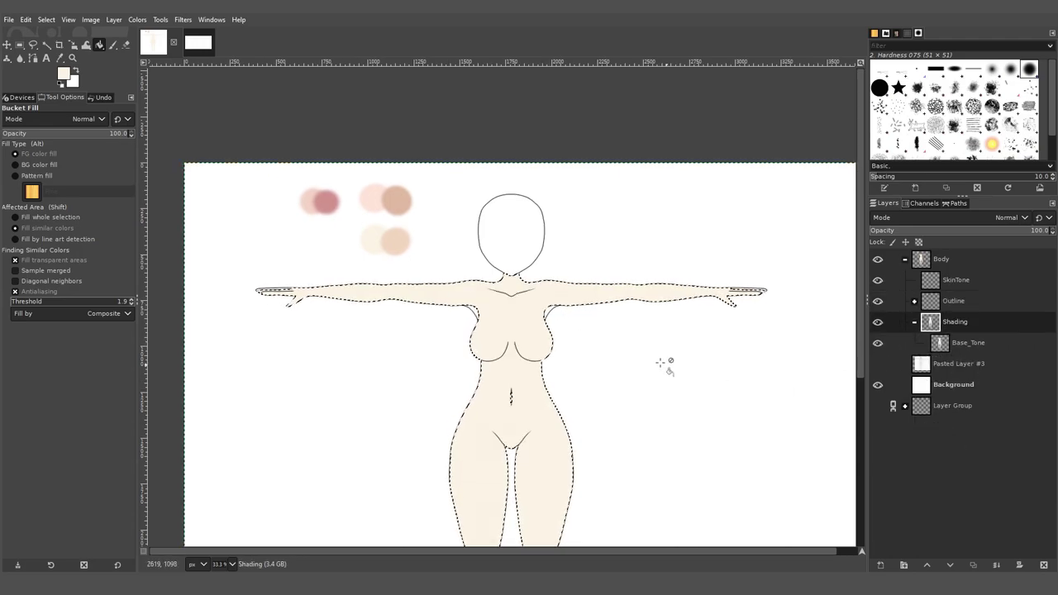
pyautogui.press('+')
pyautogui.press('+')
pyautogui.press('-')
pyautogui.press('-')
pyautogui.press('-')
pyautogui.press('-')
pyautogui.press('-')
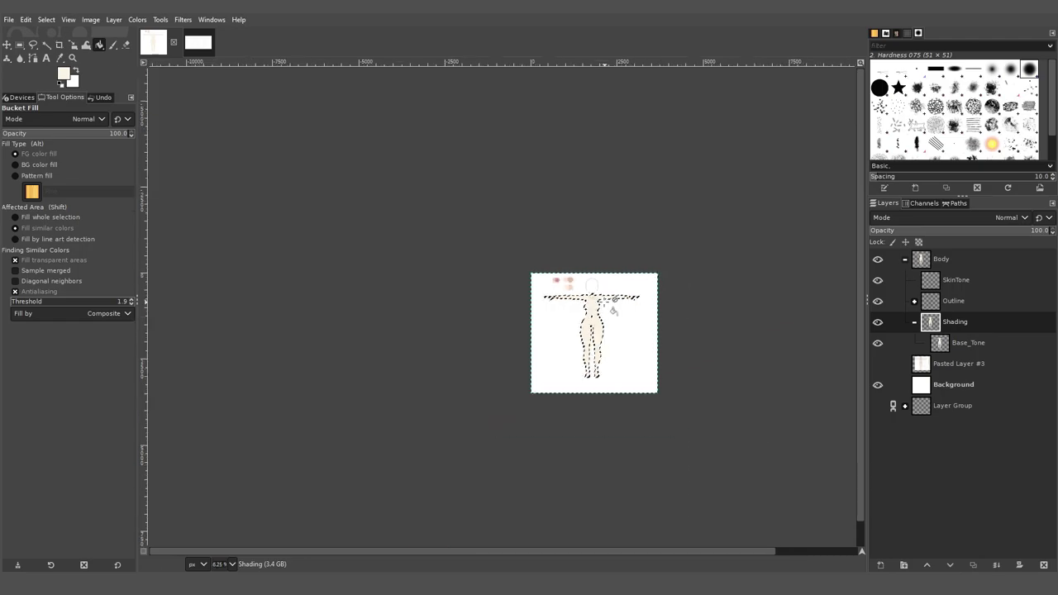
pyautogui.press('+')
# Paint pink shading across the neck, under the chin and along the face's left edge.
pyautogui.press('p')
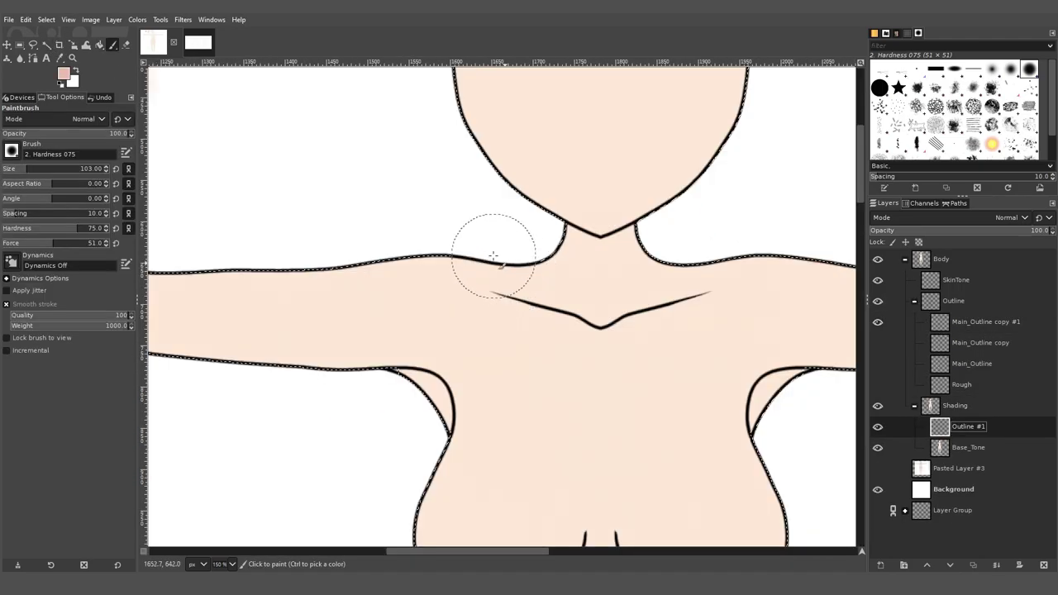
pyautogui.moveTo(467, 266)
pyautogui.mouseDown()
pyautogui.moveTo(610, 289)
pyautogui.moveTo(620, 233)
pyautogui.moveTo(586, 277)
pyautogui.moveTo(609, 241)
pyautogui.mouseUp()
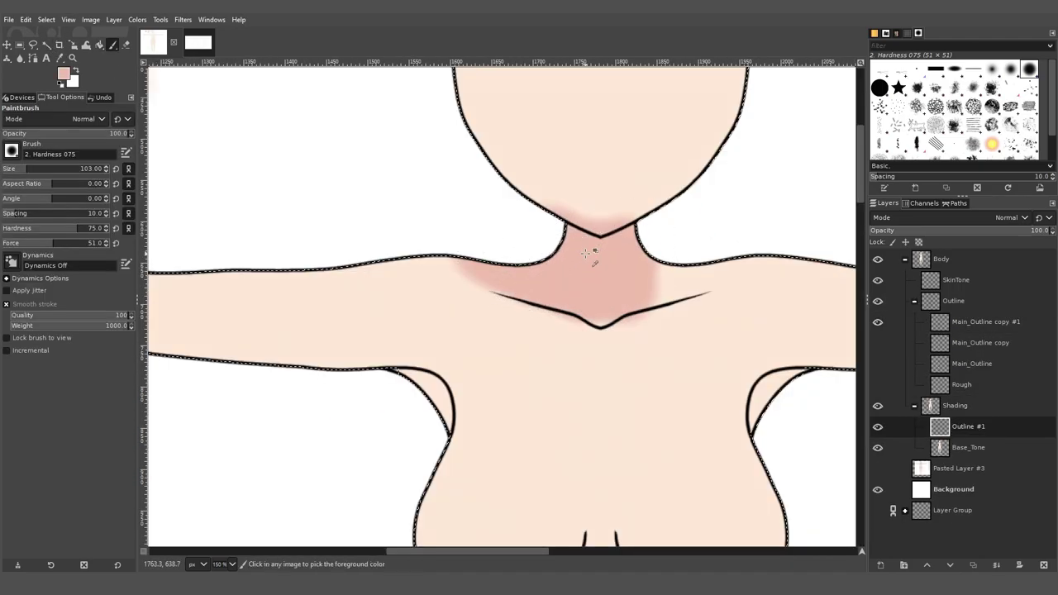
pyautogui.press('-')
pyautogui.moveTo(457, 164)
pyautogui.mouseDown()
pyautogui.moveTo(525, 315)
pyautogui.moveTo(572, 332)
pyautogui.moveTo(449, 177)
pyautogui.mouseUp()
pyautogui.hotkey('ctrl', 'z')
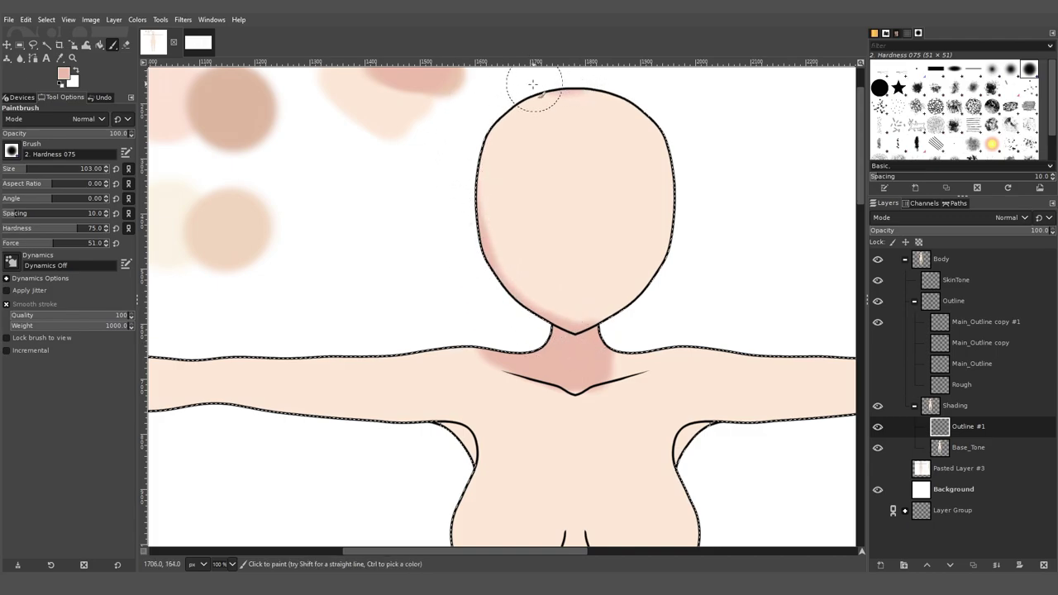
pyautogui.moveTo(538, 90)
pyautogui.mouseDown()
pyautogui.moveTo(464, 162)
pyautogui.moveTo(485, 258)
pyautogui.moveTo(556, 323)
pyautogui.moveTo(592, 313)
pyautogui.mouseUp()
# Erase the pink shading at the upper left of the face to soften it.
pyautogui.hotkey('shift', 'e')
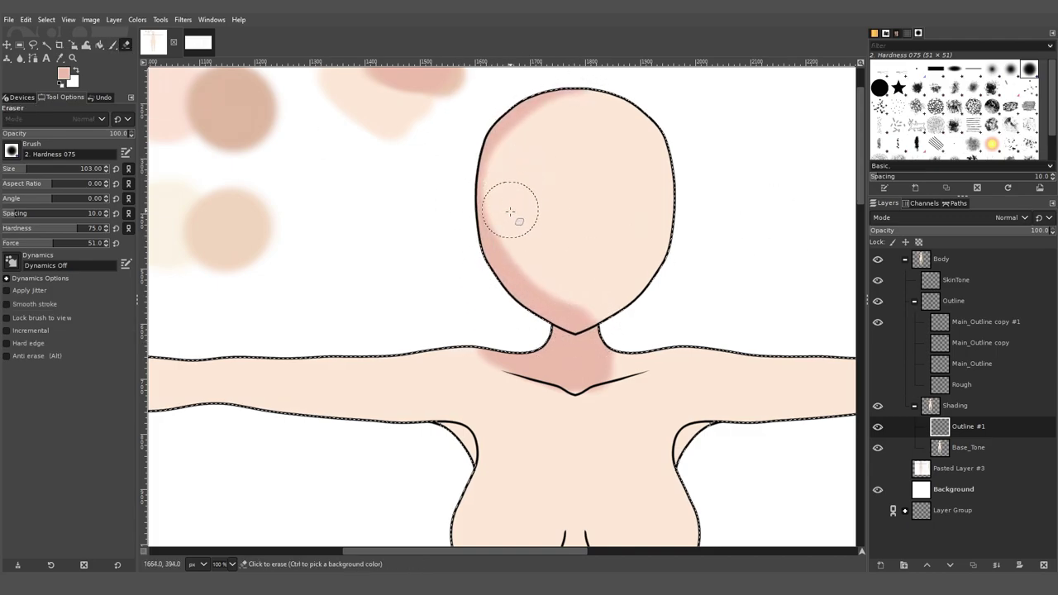
pyautogui.moveTo(514, 184); pyautogui.dragTo(506, 173)
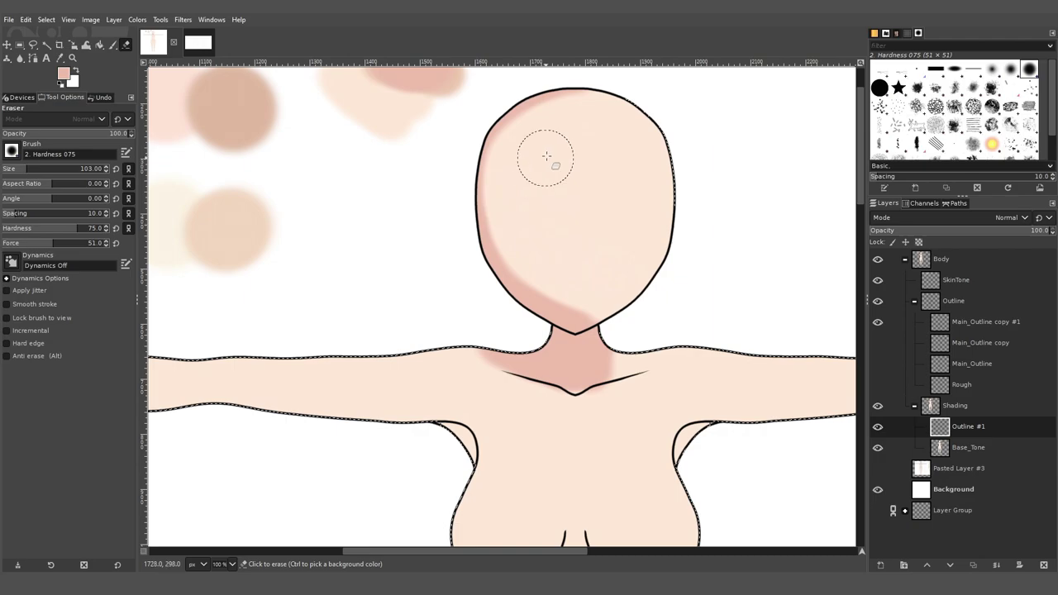
pyautogui.scroll(-2, 661, 337)
pyautogui.scroll(5, 656, 349)
pyautogui.scroll(-2, 194, 165)
pyautogui.scroll(-3, 594, 389)
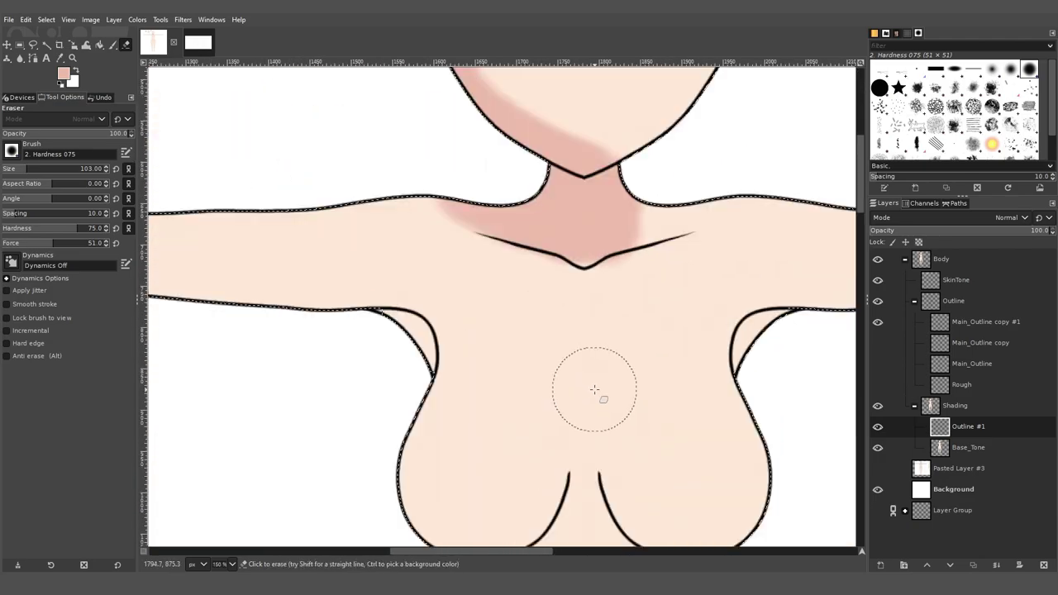
pyautogui.scroll(-3, 177, 119)
# Colorize Main_Outline copy #1 to warm brown: Hue about 0.05, Saturation 0.3, Lightness 0.38.
pyautogui.scroll(5, 578, 273)
pyautogui.click(984, 321)
pyautogui.click(137, 19)
pyautogui.click(177, 317)
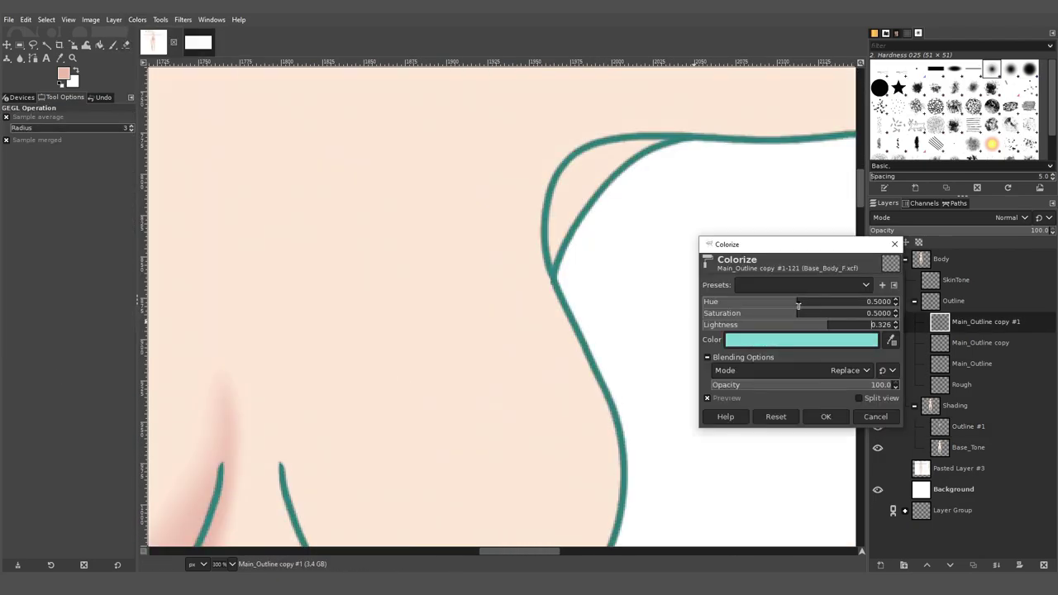
pyautogui.moveTo(799, 306); pyautogui.dragTo(708, 302)
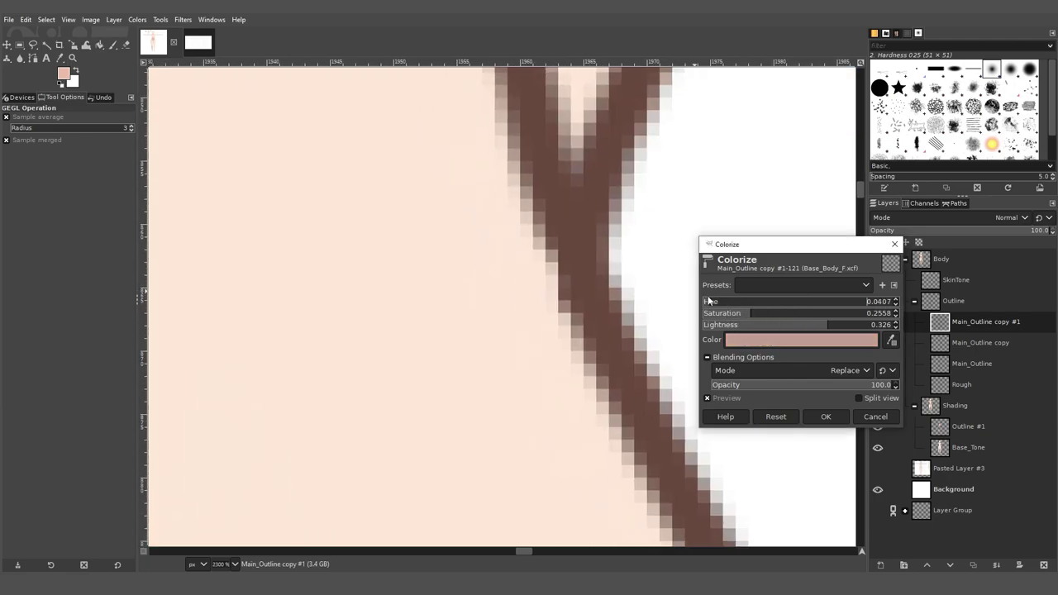
pyautogui.moveTo(830, 328); pyautogui.dragTo(838, 327)
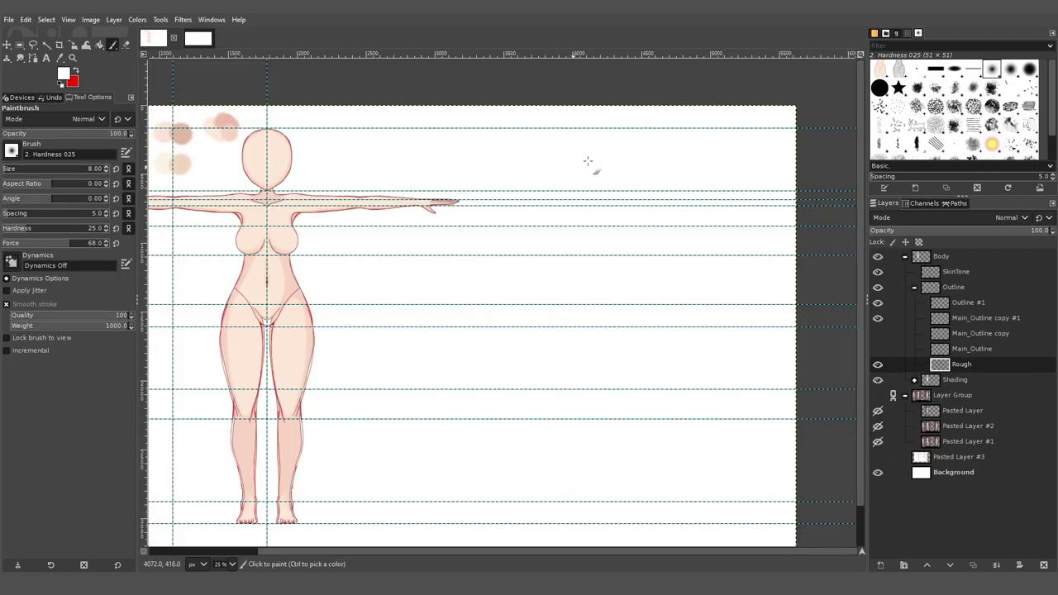
pyautogui.scroll(1, 587, 162)
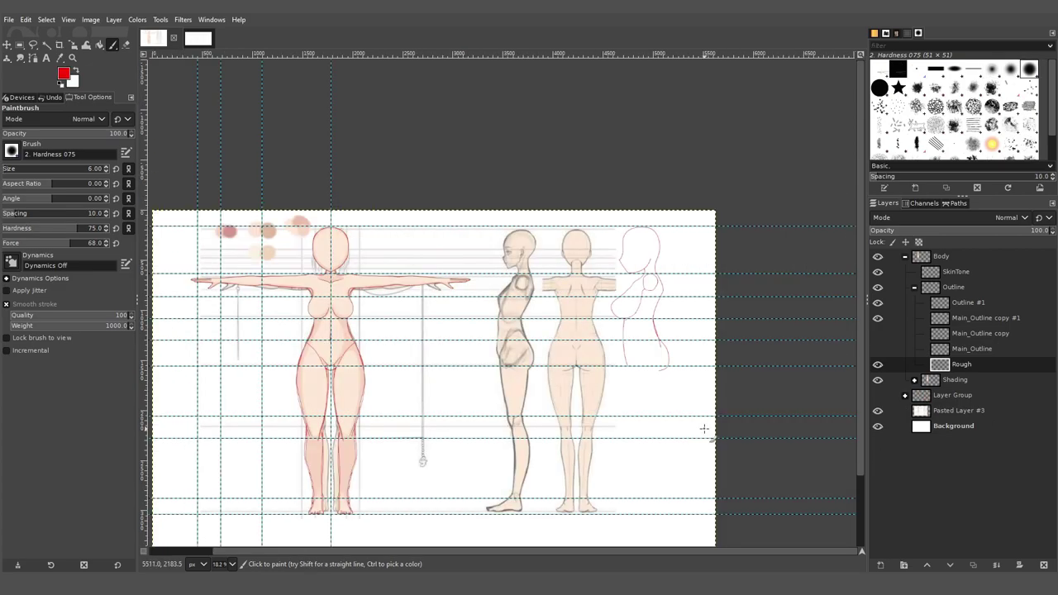
# Warp the lower end of the red side-view stroke to reshape the lower torso.
pyautogui.scroll(2, 709, 330)
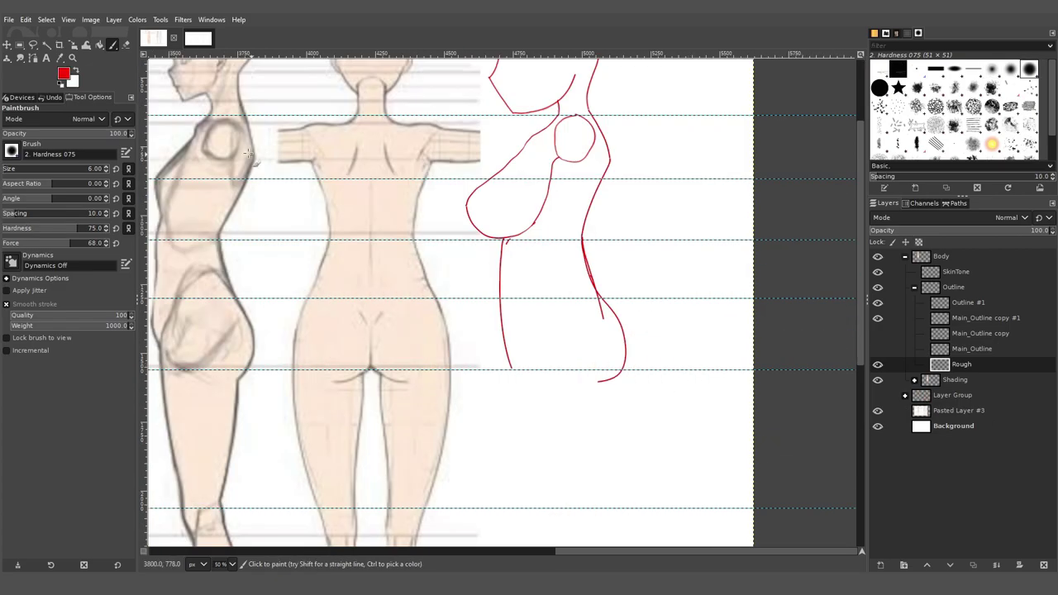
pyautogui.press('w')
pyautogui.moveTo(623, 335)
pyautogui.mouseDown()
pyautogui.moveTo(623, 310)
pyautogui.moveTo(641, 354)
pyautogui.moveTo(579, 388)
pyautogui.moveTo(607, 394)
pyautogui.moveTo(602, 319)
pyautogui.mouseUp()
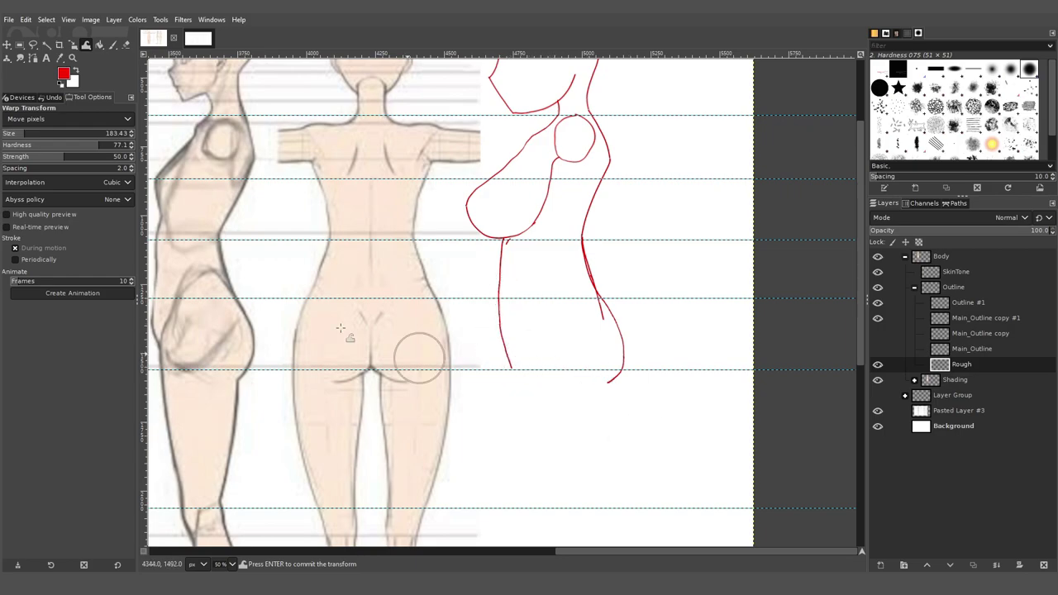
# Redraw the red hip curves, undoing two attempts, and erase part of the hip curve.
pyautogui.press('p')
pyautogui.scroll(-3, 237, 362)
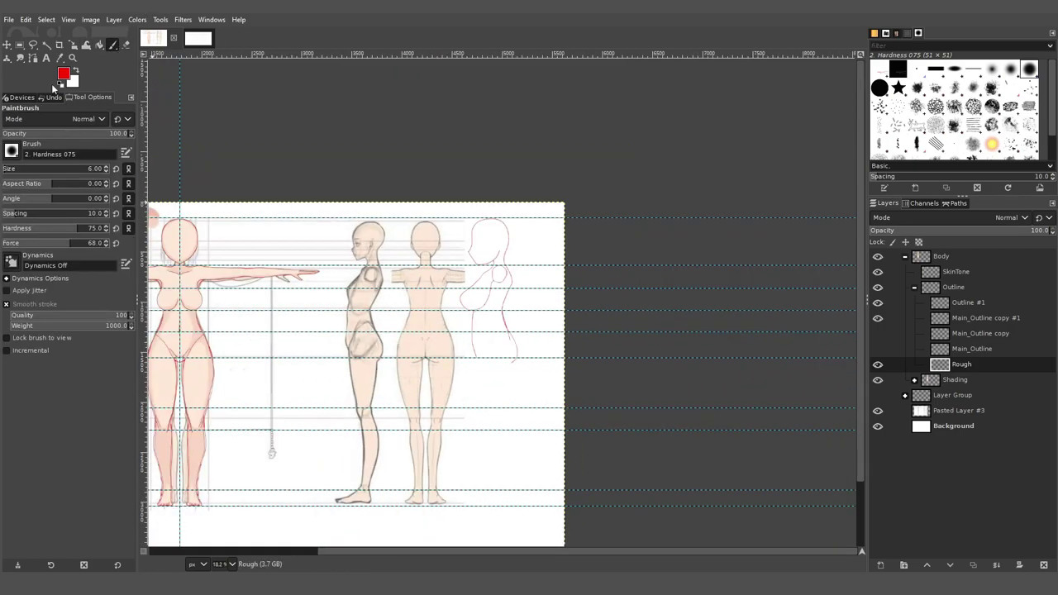
pyautogui.scroll(3, 534, 349)
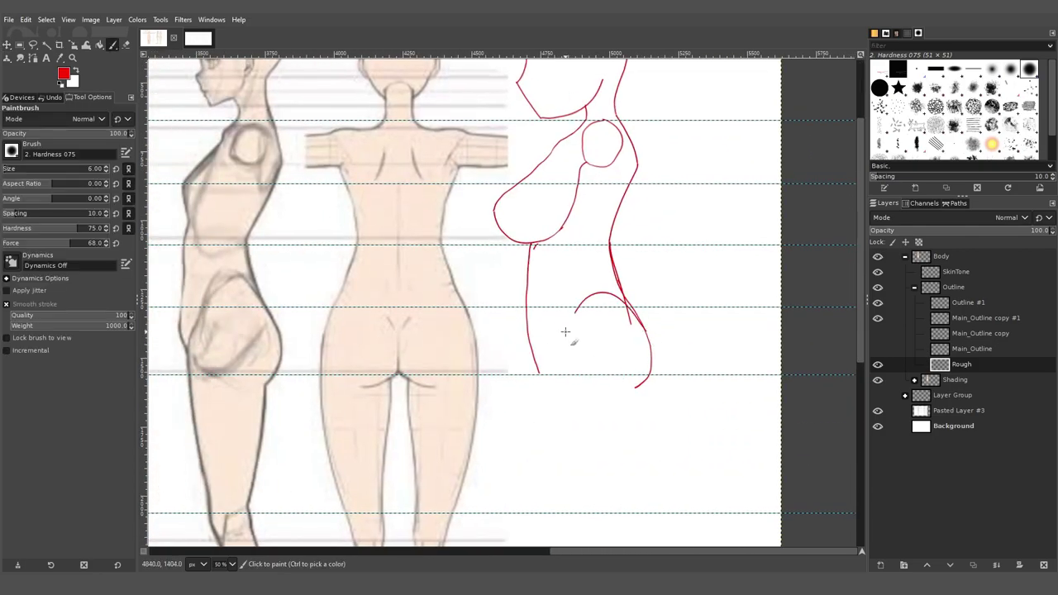
pyautogui.hotkey('ctrl', 'z')
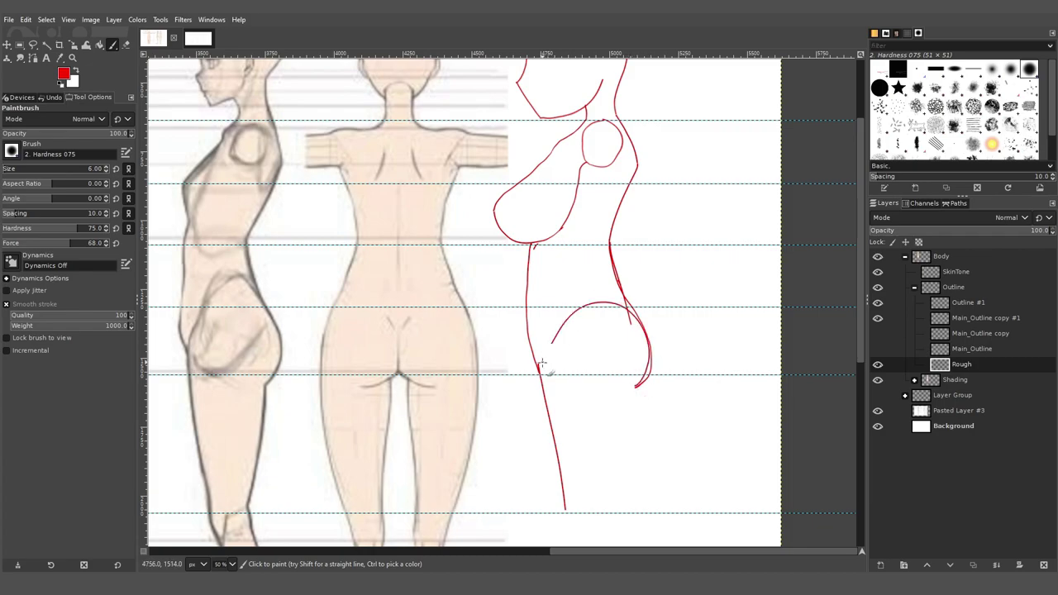
pyautogui.hotkey('ctrl', 'z')
pyautogui.scroll(-1, 631, 281)
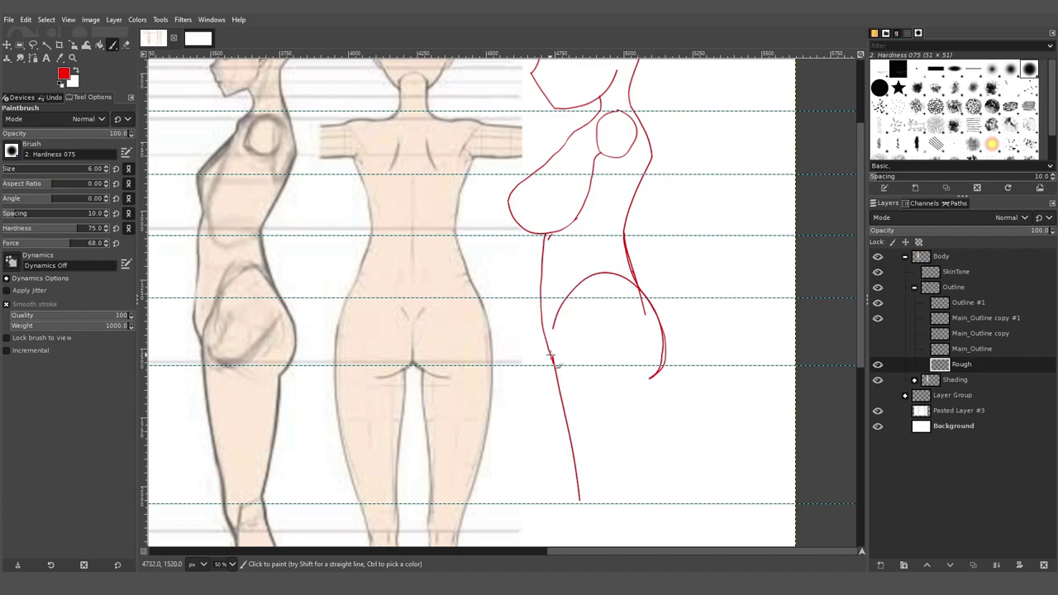
pyautogui.scroll(3, 687, 358)
pyautogui.hotkey('shift', 'e')
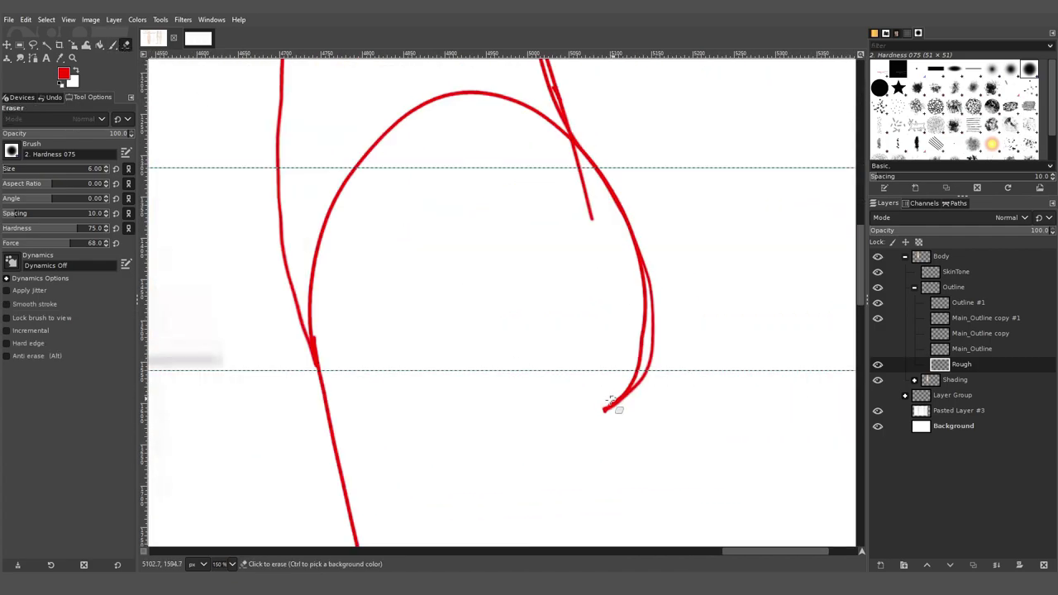
pyautogui.keyDown('shift'); pyautogui.click(643, 280); pyautogui.keyUp('shift')
pyautogui.moveTo(643, 279); pyautogui.dragTo(639, 261)
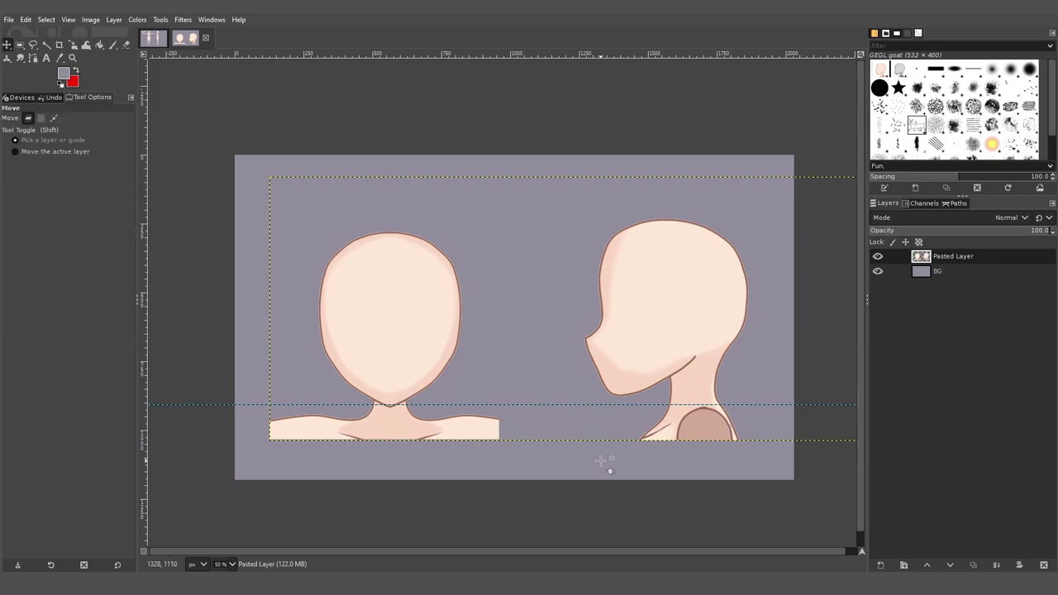
# Nudge the shoulder guide, fit the pasted heads layer to image size, and add a guide at y≈282.
pyautogui.moveTo(539, 402)
pyautogui.mouseDown()
pyautogui.moveTo(539, 417)
pyautogui.moveTo(544, 407)
pyautogui.mouseUp()
pyautogui.rightClick(940, 257)
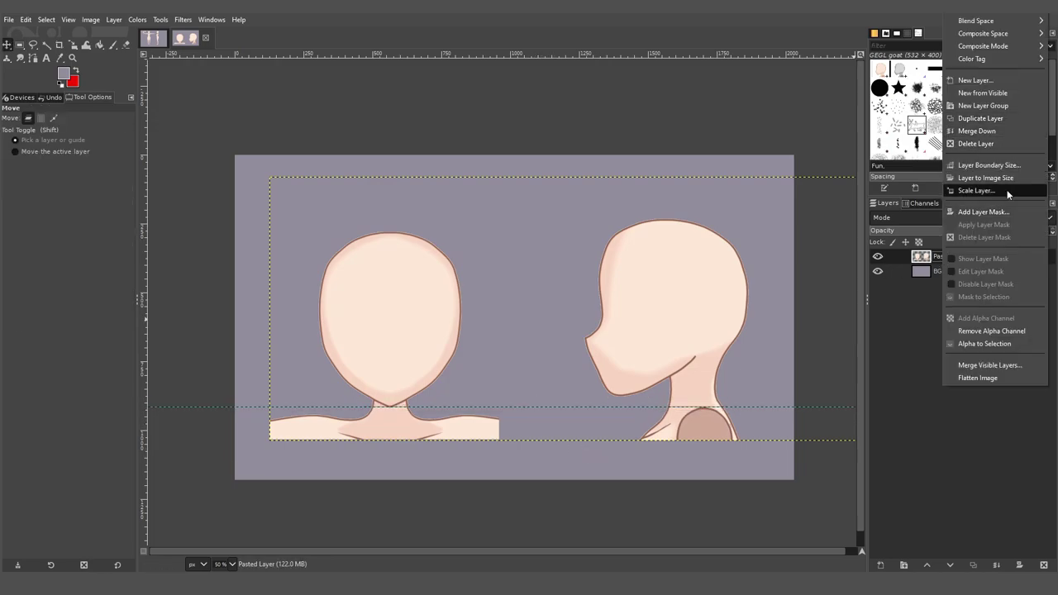
pyautogui.click(1016, 178)
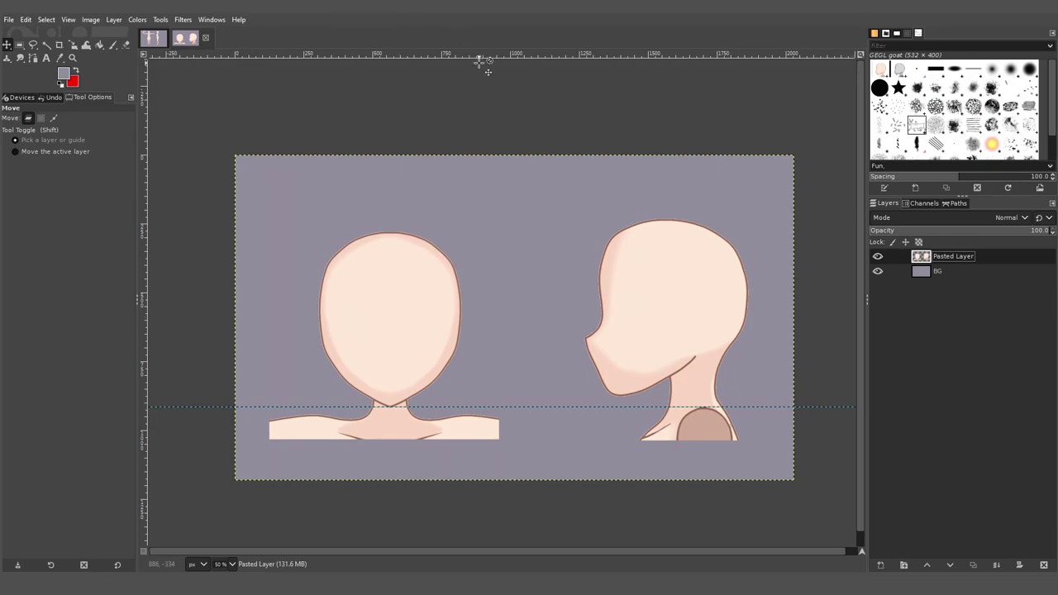
pyautogui.moveTo(479, 62); pyautogui.dragTo(490, 95)
pyautogui.moveTo(513, 235); pyautogui.dragTo(519, 233)
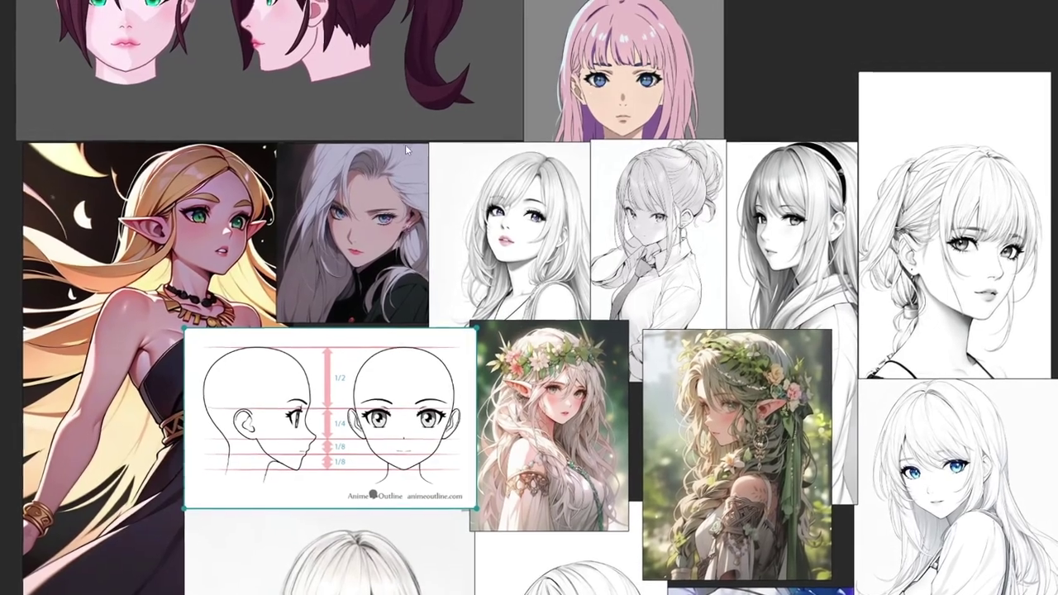
# Pan the PureRef board to view more anime face and character references.
pyautogui.moveTo(405, 145); pyautogui.dragTo(409, 118)
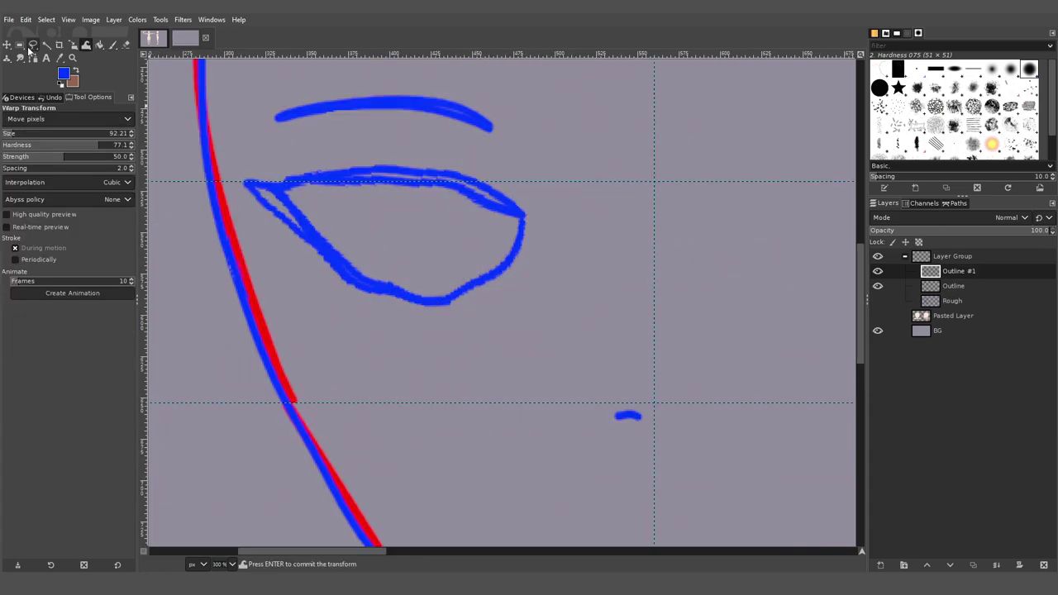
# Fill the front-view head and ears with pale skin colour on the Skin_Base layer.
pyautogui.press('p')
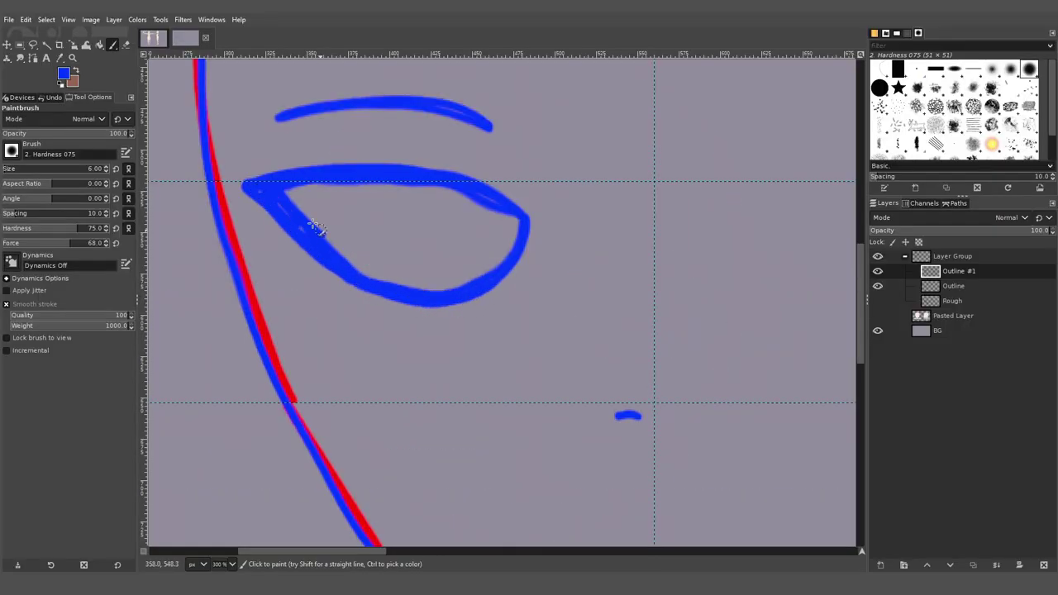
pyautogui.scroll(-5, 637, 307)
pyautogui.scroll(4, 437, 272)
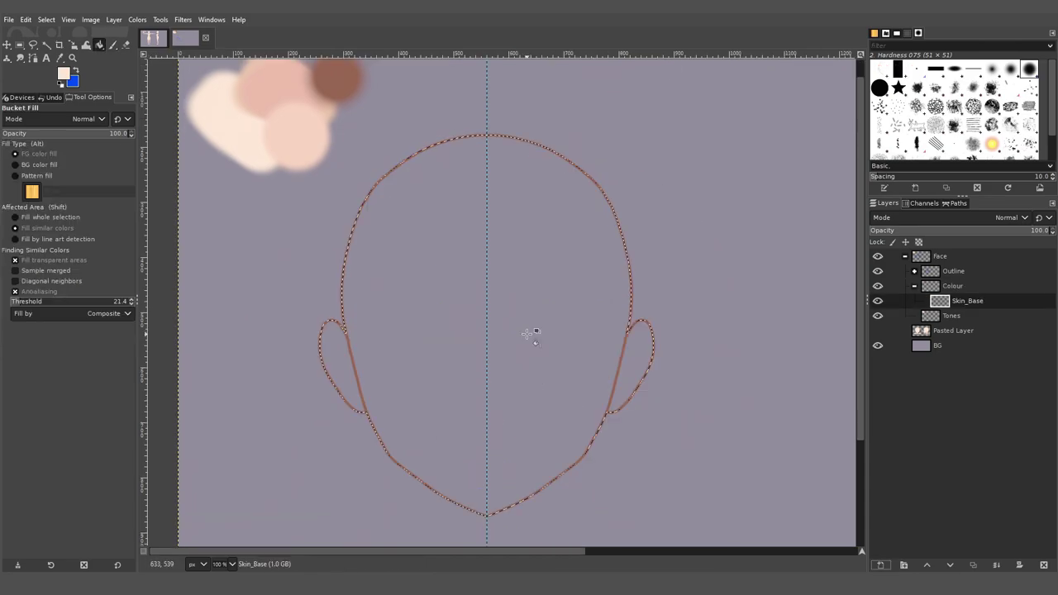
pyautogui.click(526, 334)
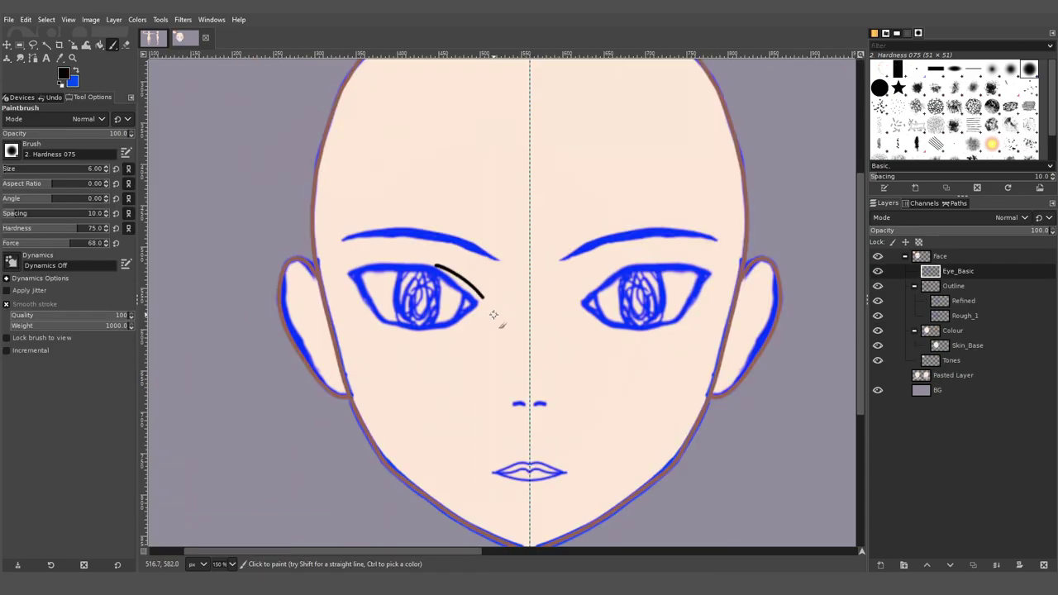
# Draw the upper eyelid and eye outline strokes, then compare the iris with Iris_Gradient toggled.
pyautogui.moveTo(496, 307); pyautogui.dragTo(519, 273)
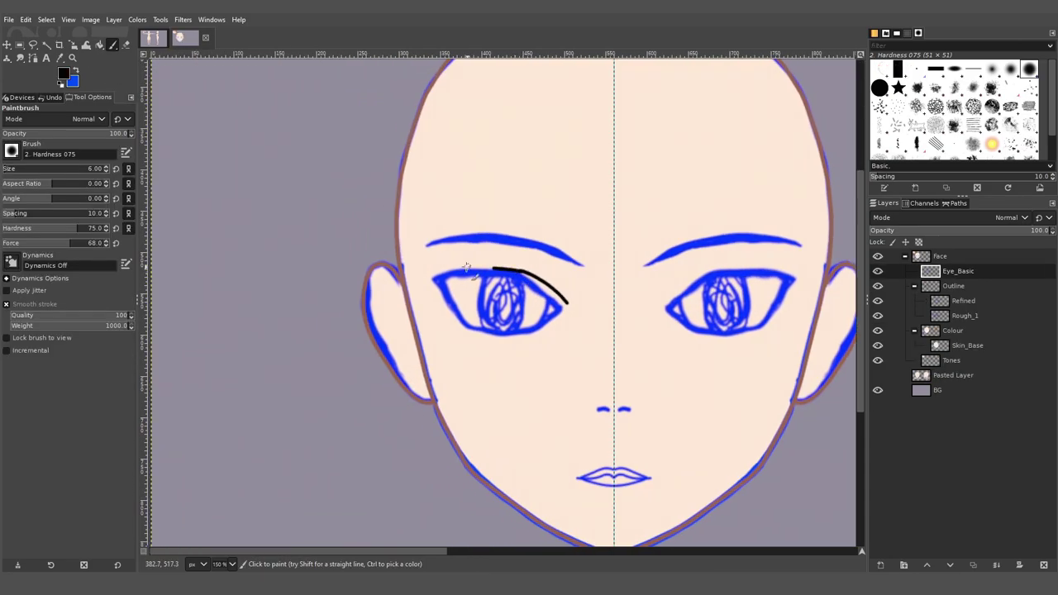
pyautogui.moveTo(377, 277); pyautogui.dragTo(436, 265)
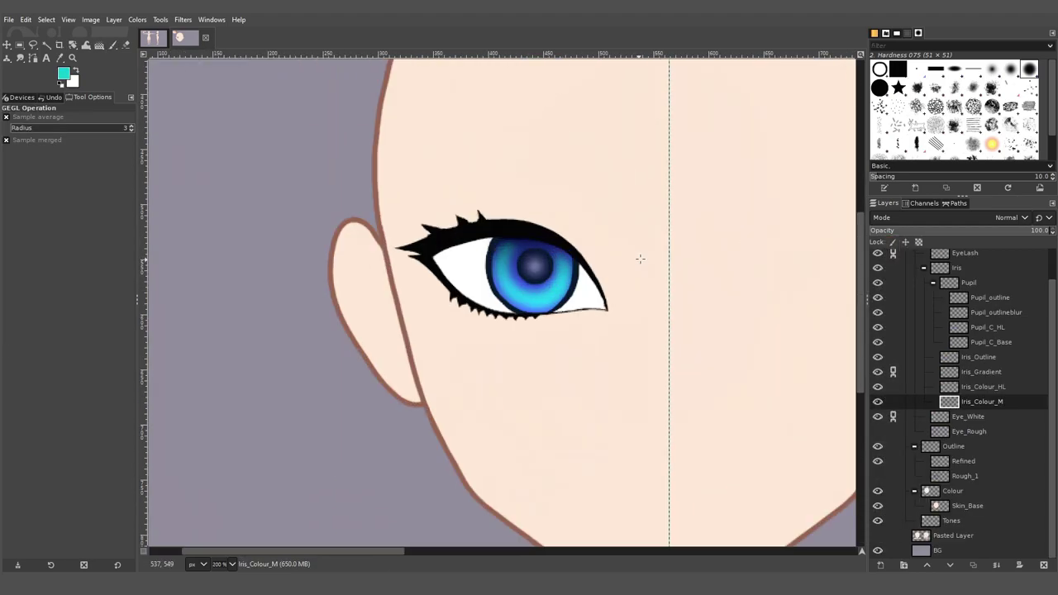
pyautogui.click(989, 385)
pyautogui.click(878, 372)
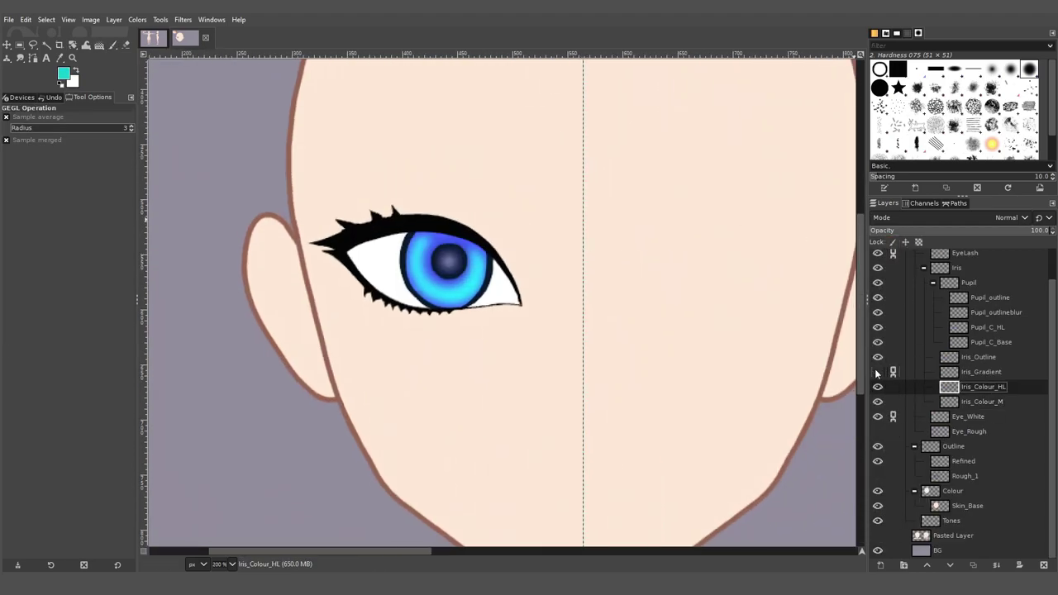
pyautogui.click(878, 372)
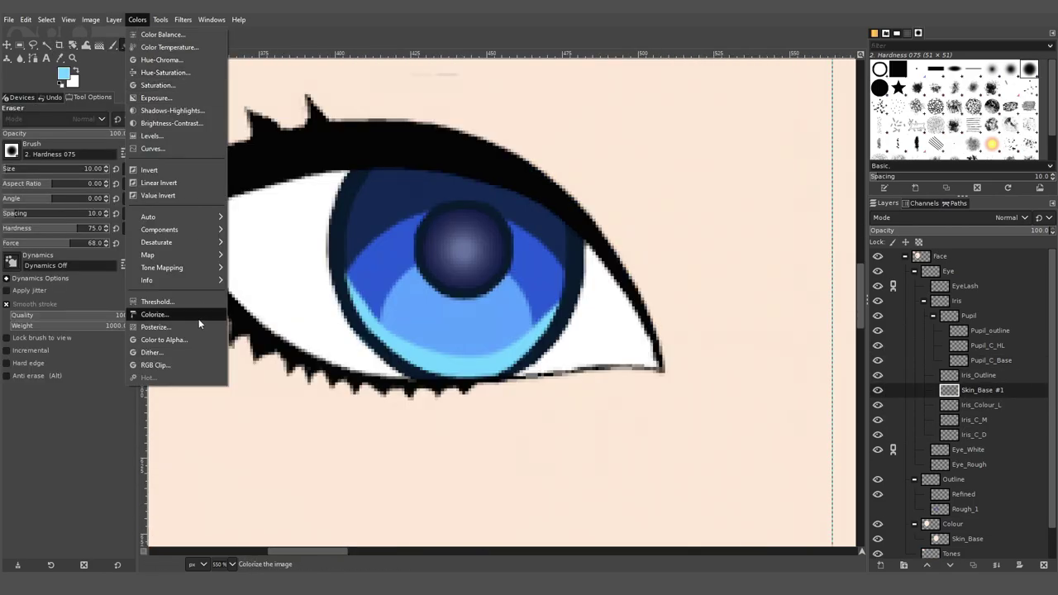
# Colorize the iris layer with lightness about 0.407 and set it to Soft light blending.
pyautogui.click(199, 319)
pyautogui.moveTo(860, 325); pyautogui.dragTo(836, 329)
pyautogui.click(826, 417)
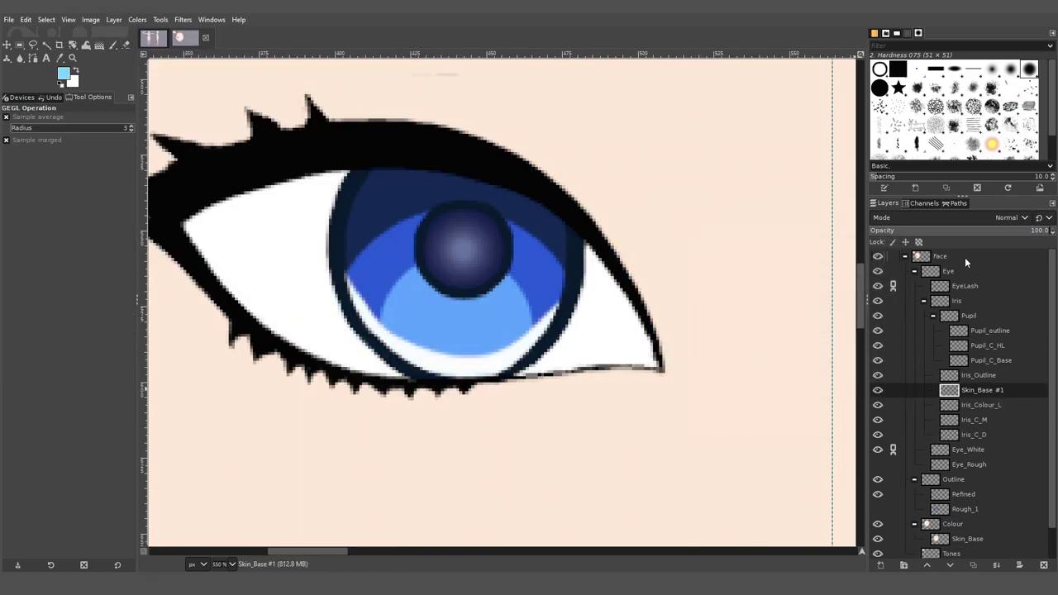
pyautogui.click(1009, 218)
pyautogui.click(912, 453)
# Shade the eye white with an FG to BG gradient drawn across the eye.
pyautogui.press('1')
pyautogui.hscroll(3, 612, 355)
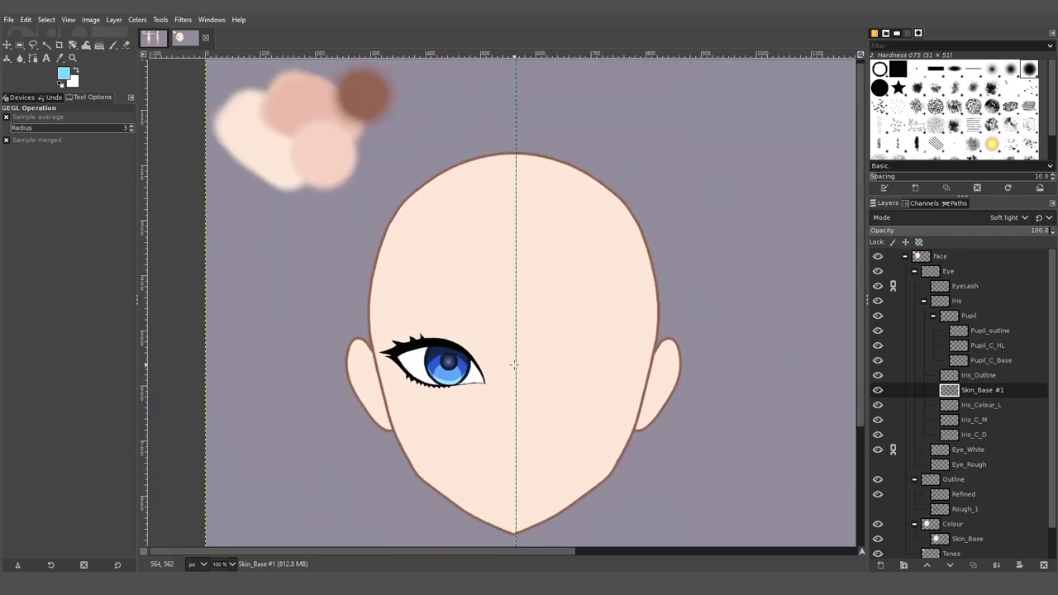
pyautogui.press('3')
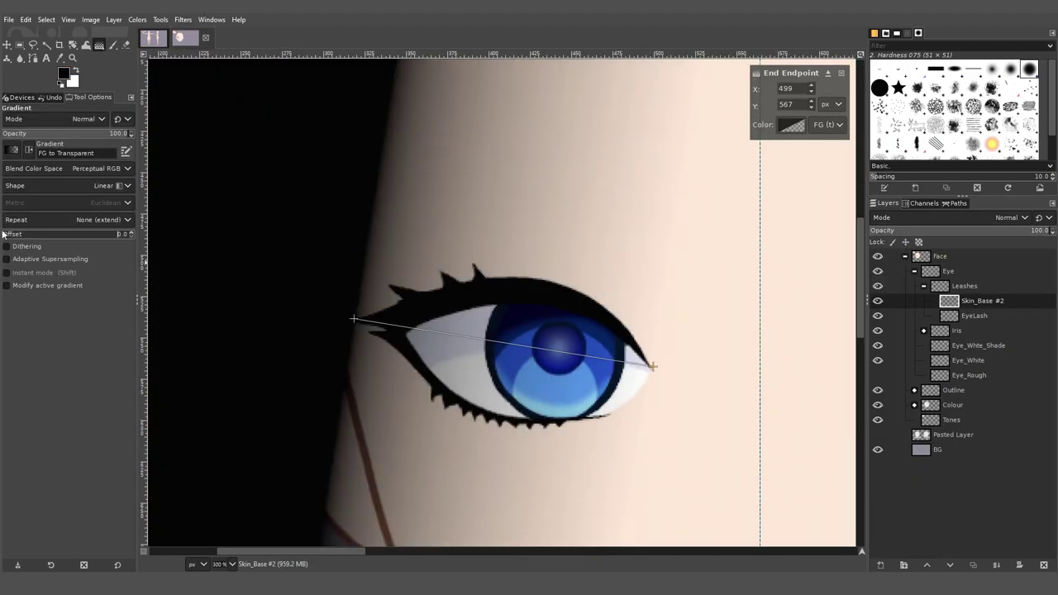
pyautogui.moveTo(354, 319); pyautogui.dragTo(349, 321)
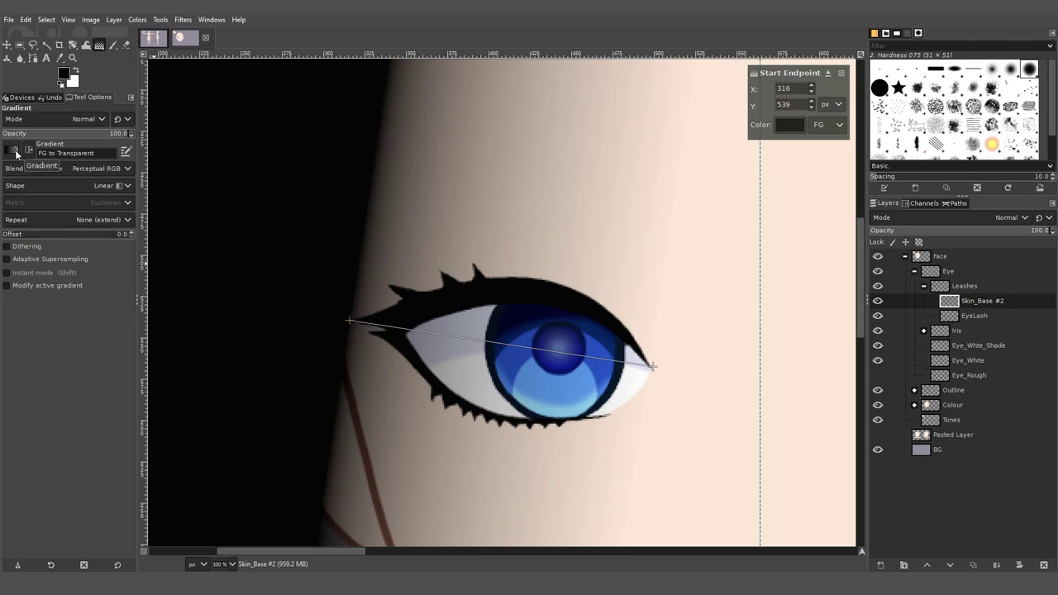
pyautogui.press('x')
pyautogui.click(11, 150)
pyautogui.click(49, 229)
pyautogui.click(1012, 218)
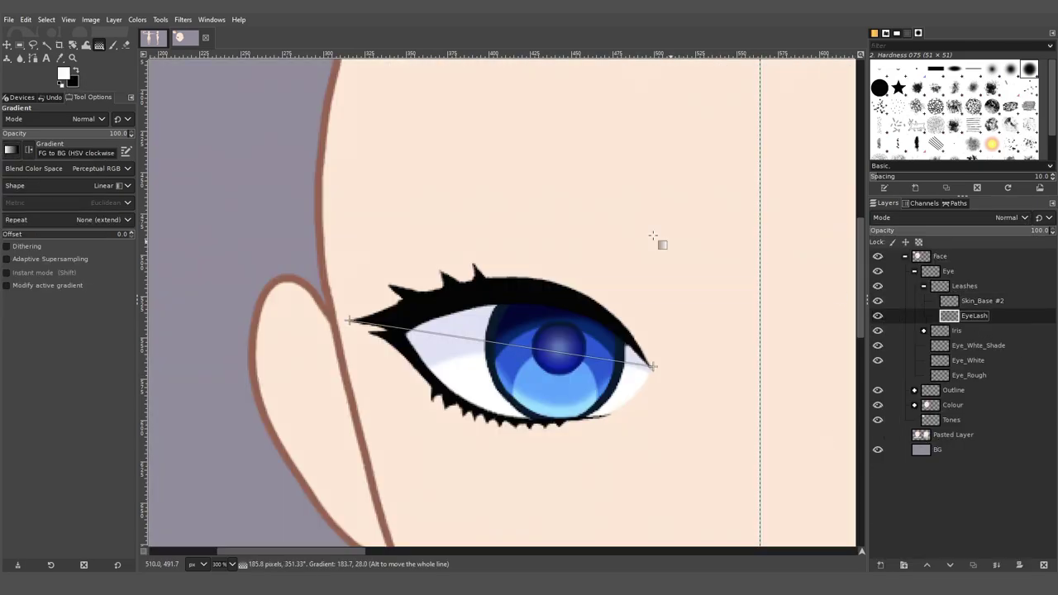
# Colorize the EyeLash layer dark red with lightness 0.5.
pyautogui.press('r')
pyautogui.doubleClick(973, 316)
pyautogui.click(160, 20)
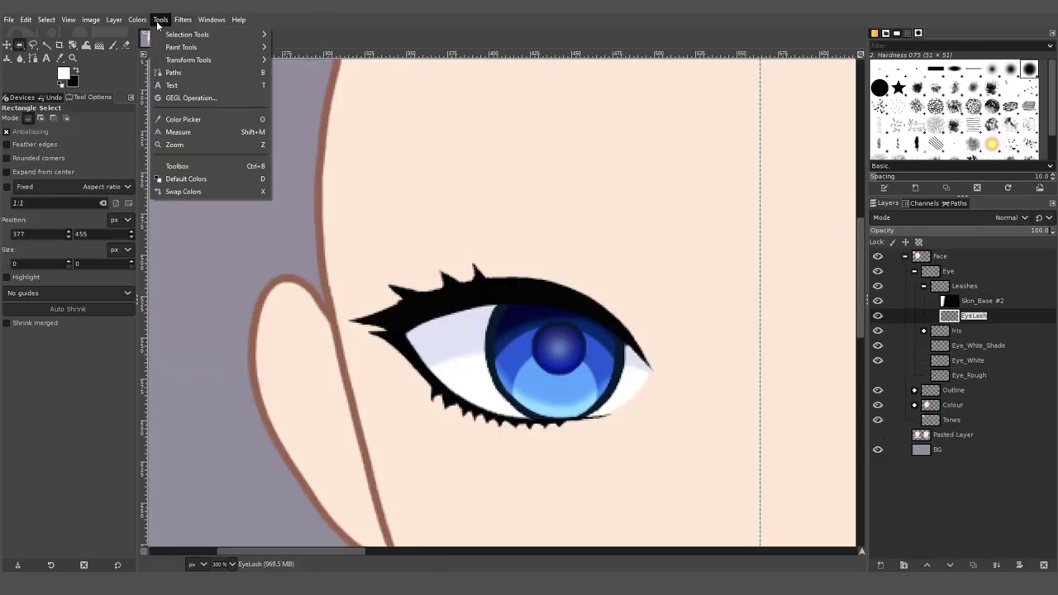
pyautogui.moveTo(137, 20)
pyautogui.click(169, 314)
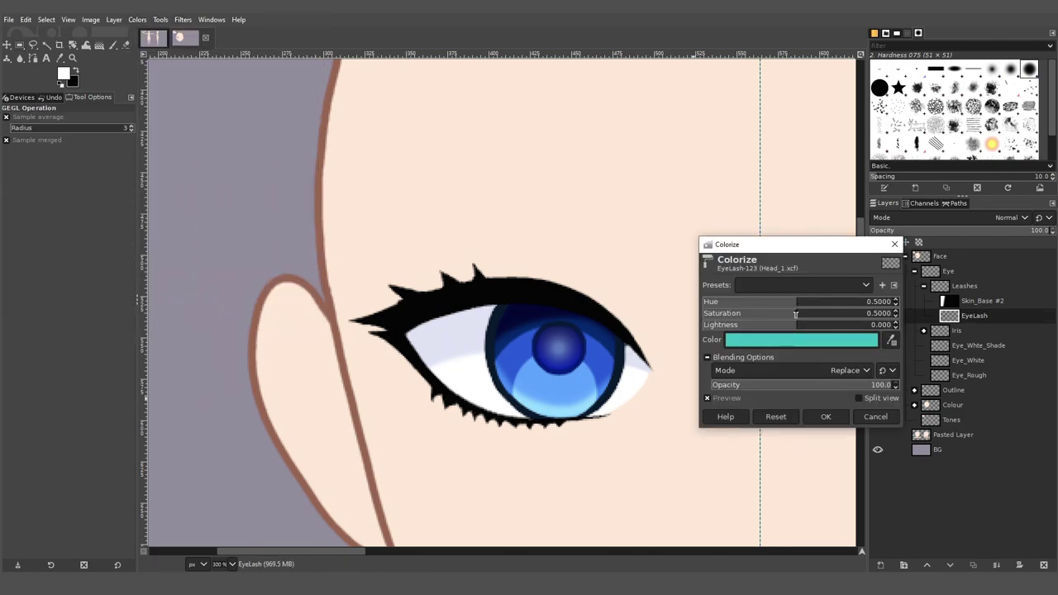
pyautogui.moveTo(795, 324); pyautogui.dragTo(690, 299)
pyautogui.click(802, 340)
pyautogui.click(876, 427)
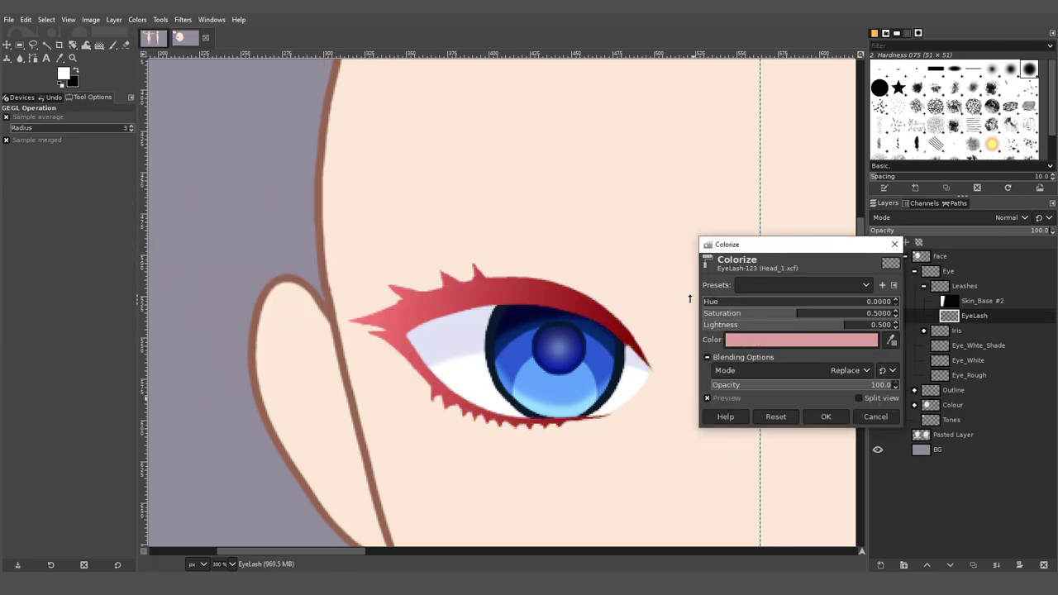
pyautogui.moveTo(792, 313); pyautogui.dragTo(798, 313)
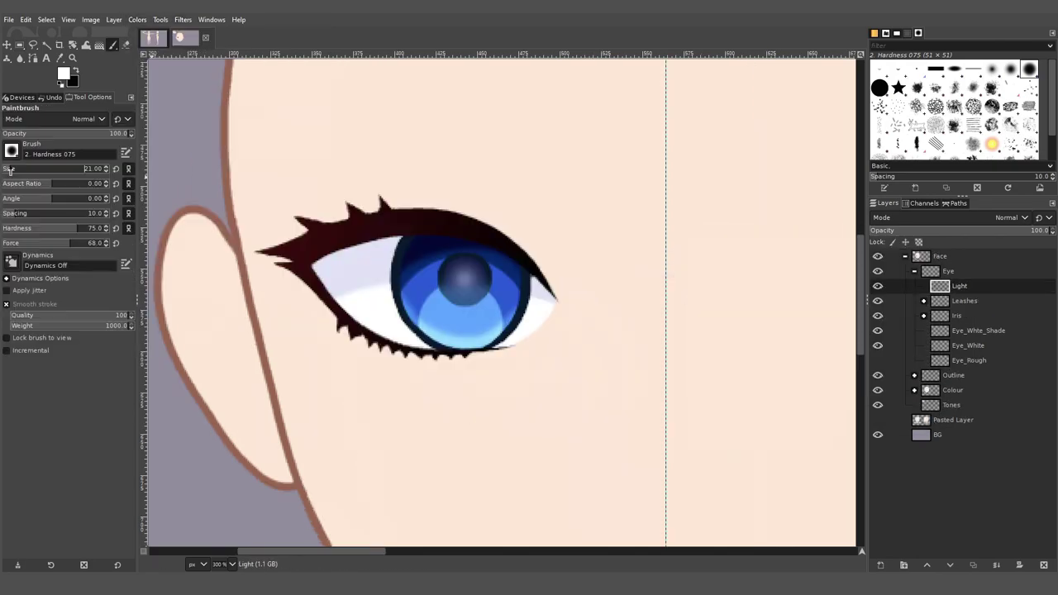
pyautogui.click(490, 259)
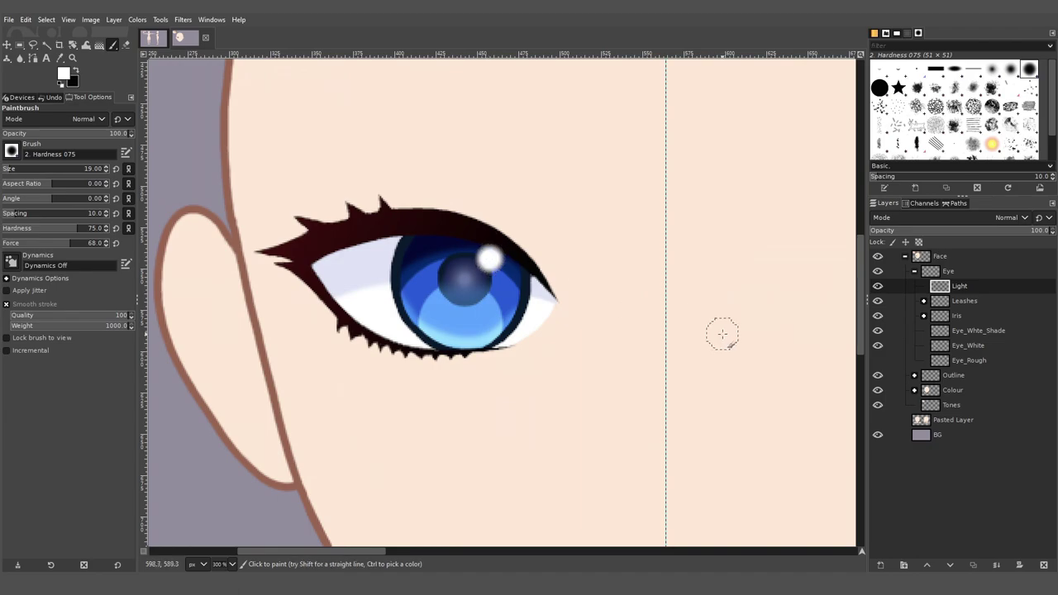
# Paint a white highlight dot on the pupil and toggle the Iris group's sub-layers.
pyautogui.click(447, 304)
pyautogui.scroll(-5, 447, 303)
pyautogui.scroll(2, 628, 308)
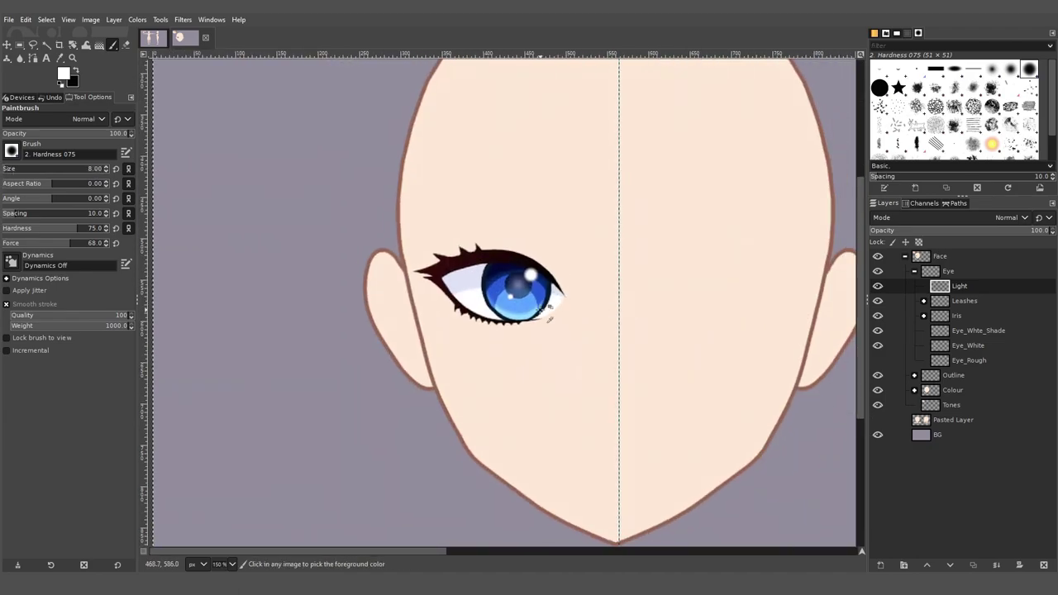
pyautogui.scroll(3, 546, 310)
pyautogui.click(924, 316)
pyautogui.click(878, 420)
pyautogui.click(878, 390)
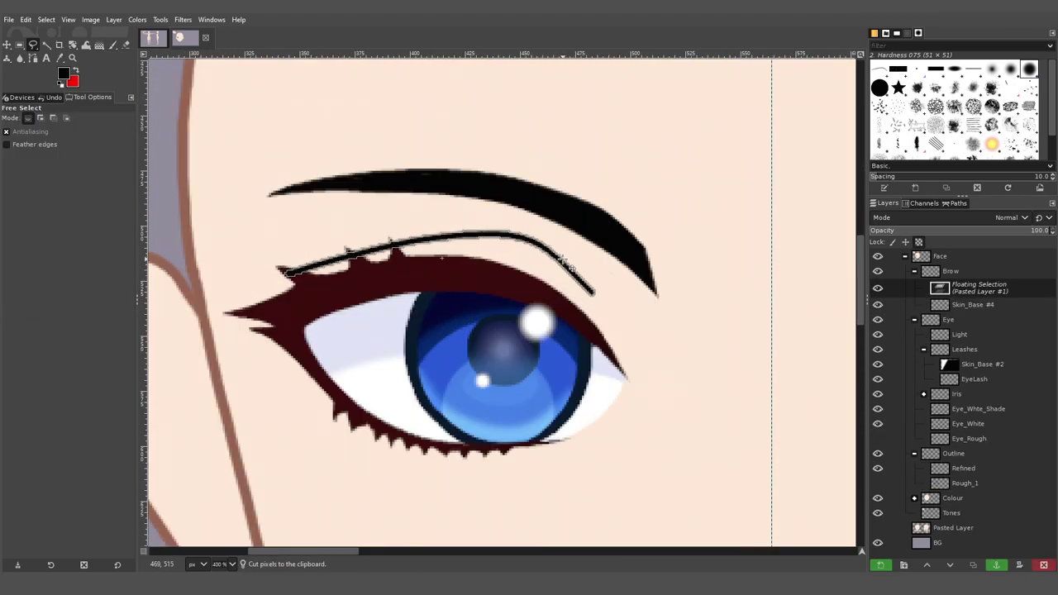
# Anchor the floating selection, then rectangle-select and delete the stray line pieces under the left brow.
pyautogui.press('r')
pyautogui.click(727, 231)
pyautogui.scroll(-1, 245, 217)
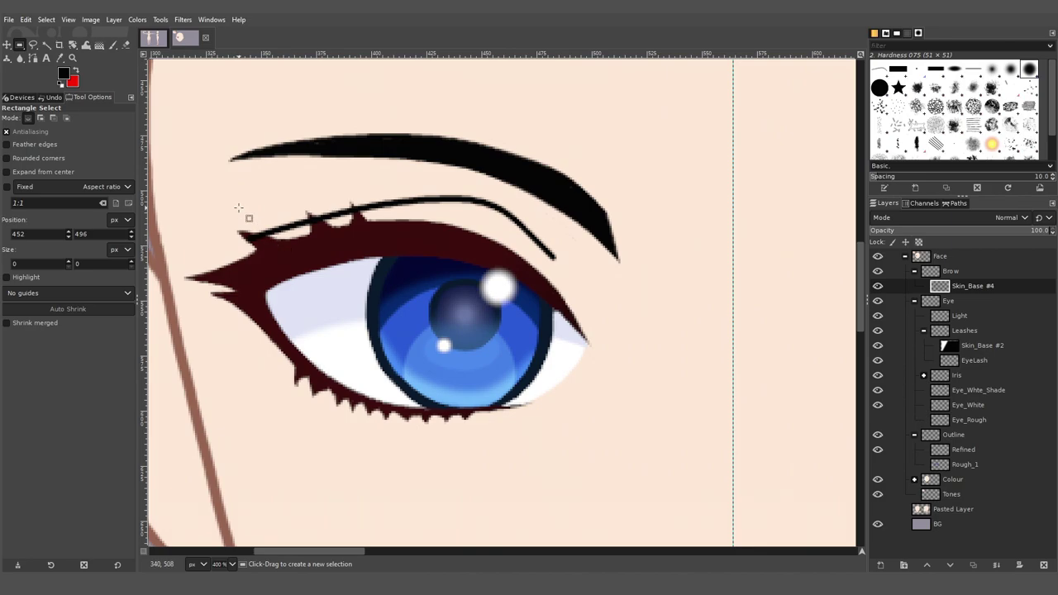
pyautogui.scroll(1, 342, 189)
pyautogui.click(342, 188)
pyautogui.press('Delete')
pyautogui.moveTo(342, 188)
pyautogui.mouseDown()
pyautogui.moveTo(505, 219)
pyautogui.moveTo(567, 276)
pyautogui.mouseUp()
pyautogui.press('Delete')
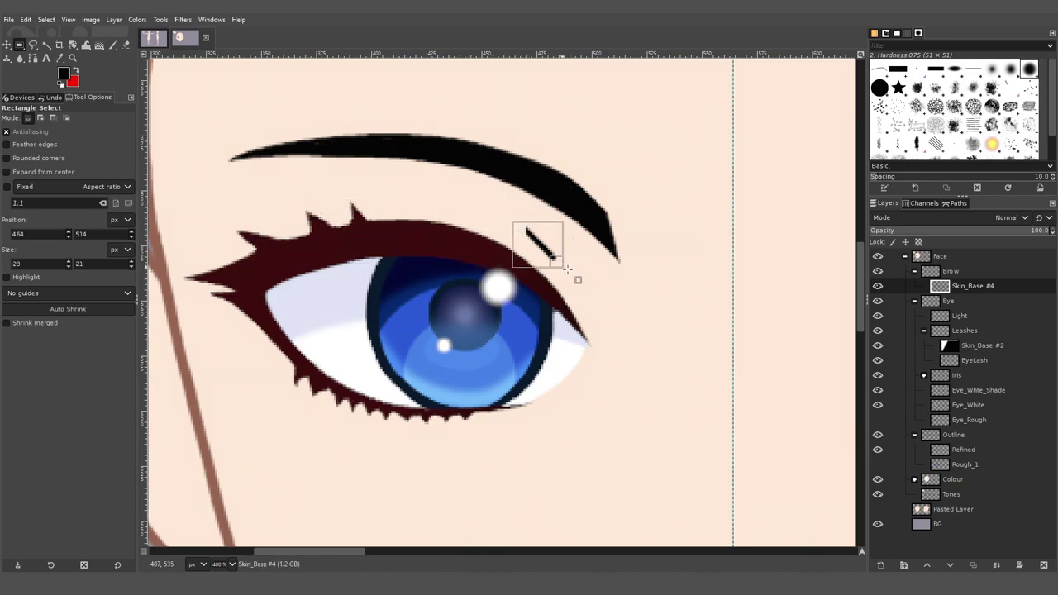
pyautogui.press('Delete')
pyautogui.hotkey('ctrl', 'shift', 'a')
pyautogui.click(116, 45)
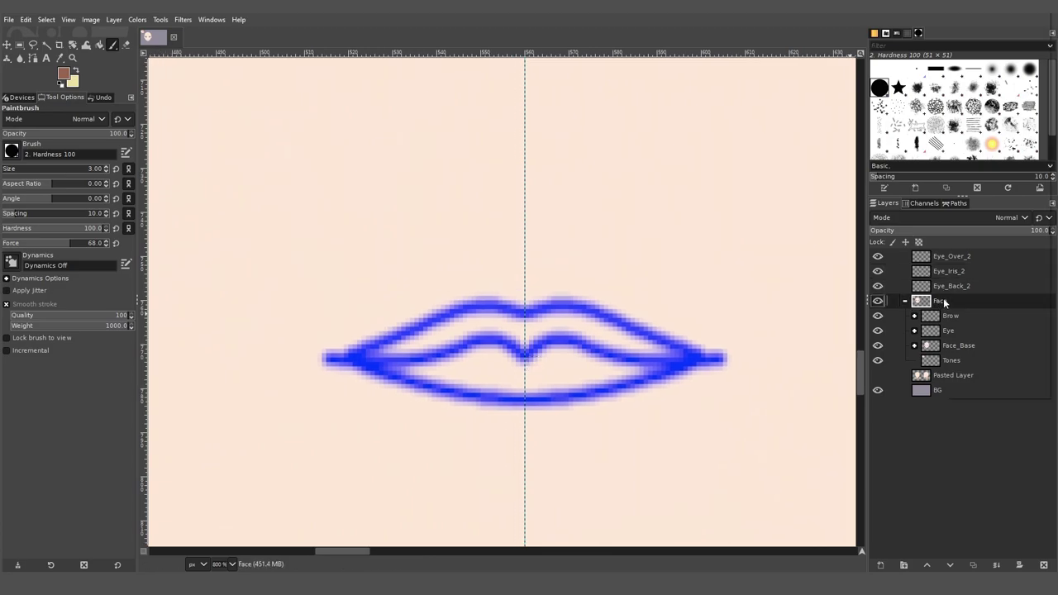
# Create a Mouth layer group inside Face containing a Mouth_Outline layer.
pyautogui.click(904, 564)
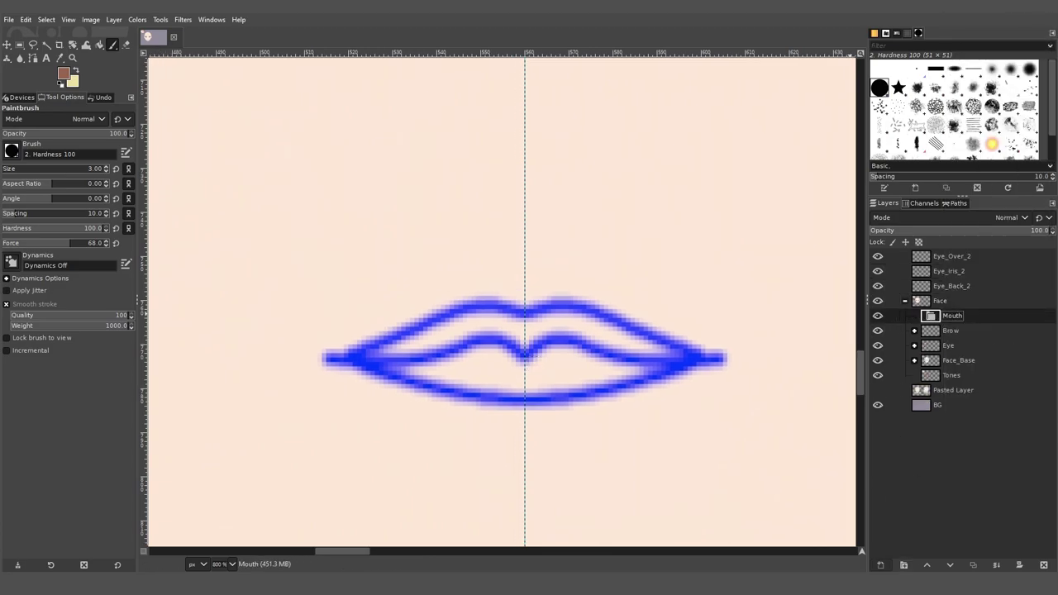
pyautogui.press('Return')
pyautogui.hotkey('shift', 'ctrl', 'n')
pyautogui.press('Return')
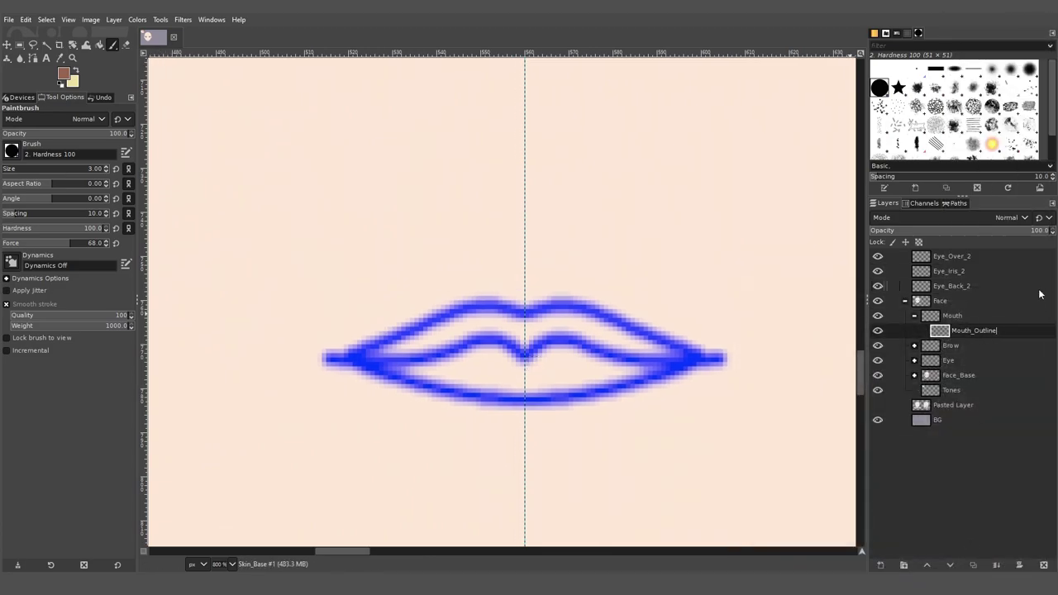
pyautogui.press('Return')
# Paint the brown line along the upper lip, redoing the overlong strokes.
pyautogui.hscroll(-1, 547, 353)
pyautogui.moveTo(493, 334)
pyautogui.mouseDown()
pyautogui.moveTo(310, 352)
pyautogui.moveTo(327, 349)
pyautogui.mouseUp()
pyautogui.hotkey('ctrl', 'z')
pyautogui.moveTo(399, 357)
pyautogui.mouseDown()
pyautogui.moveTo(478, 343)
pyautogui.moveTo(549, 357)
pyautogui.mouseUp()
pyautogui.hotkey('ctrl', 'z')
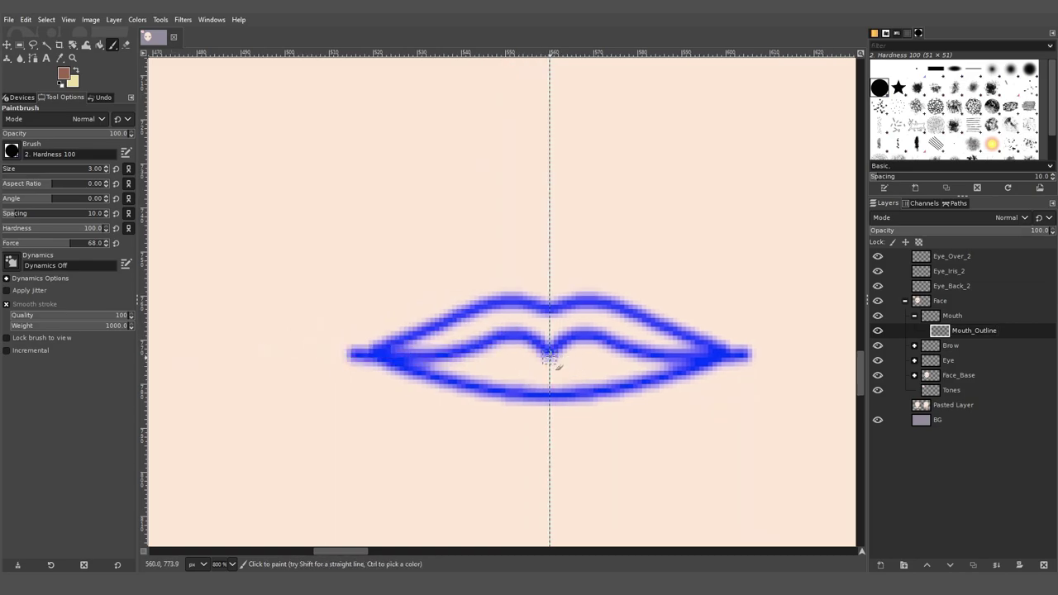
pyautogui.moveTo(499, 334); pyautogui.dragTo(351, 356)
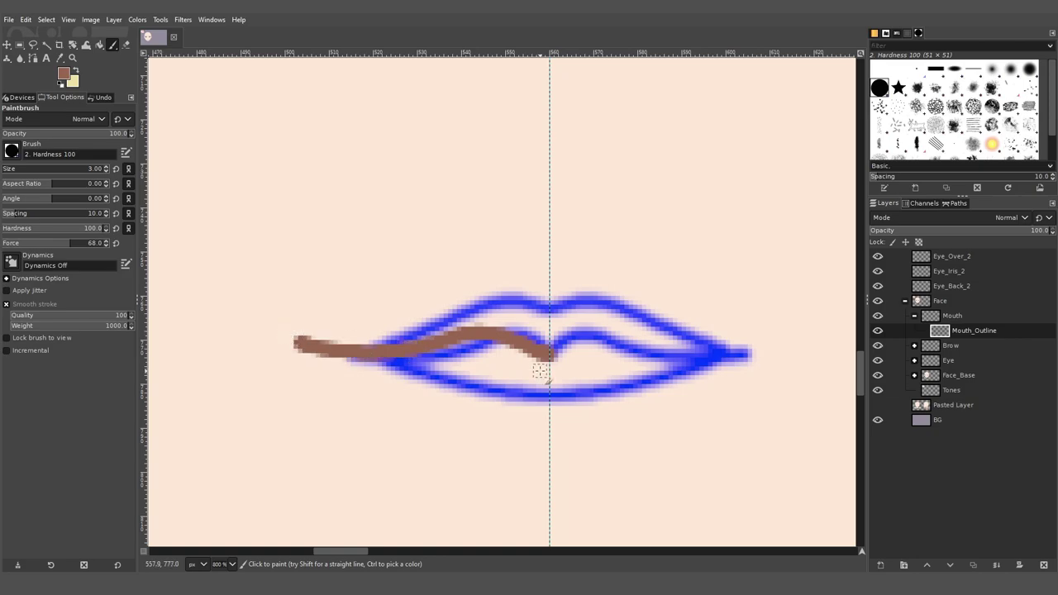
pyautogui.scroll(-3, 541, 372)
pyautogui.scroll(2, 541, 372)
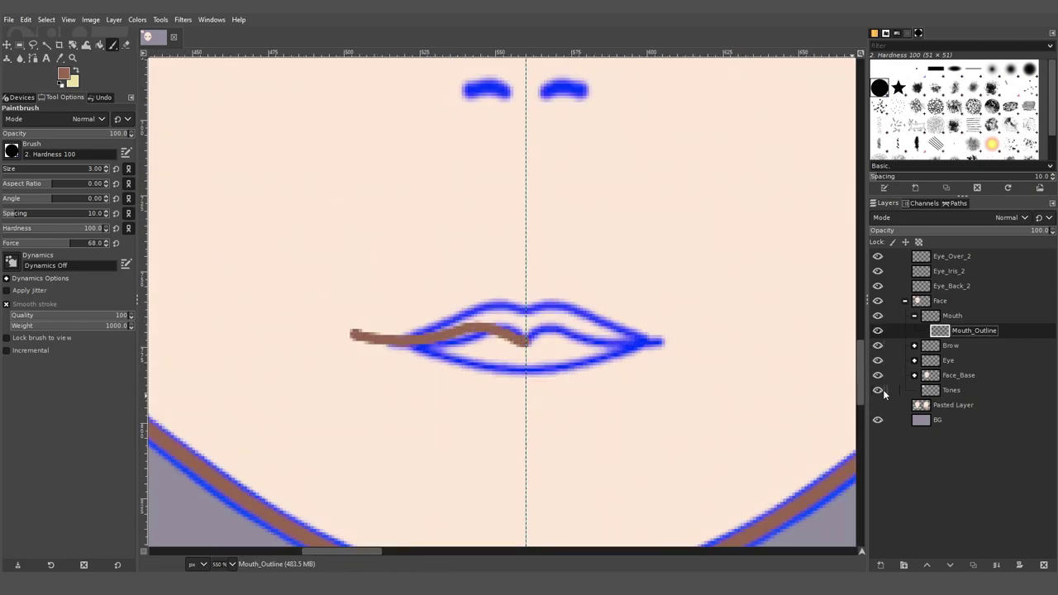
# Hide the blue Rough_1 sketch in the Face_Base group.
pyautogui.click(914, 376)
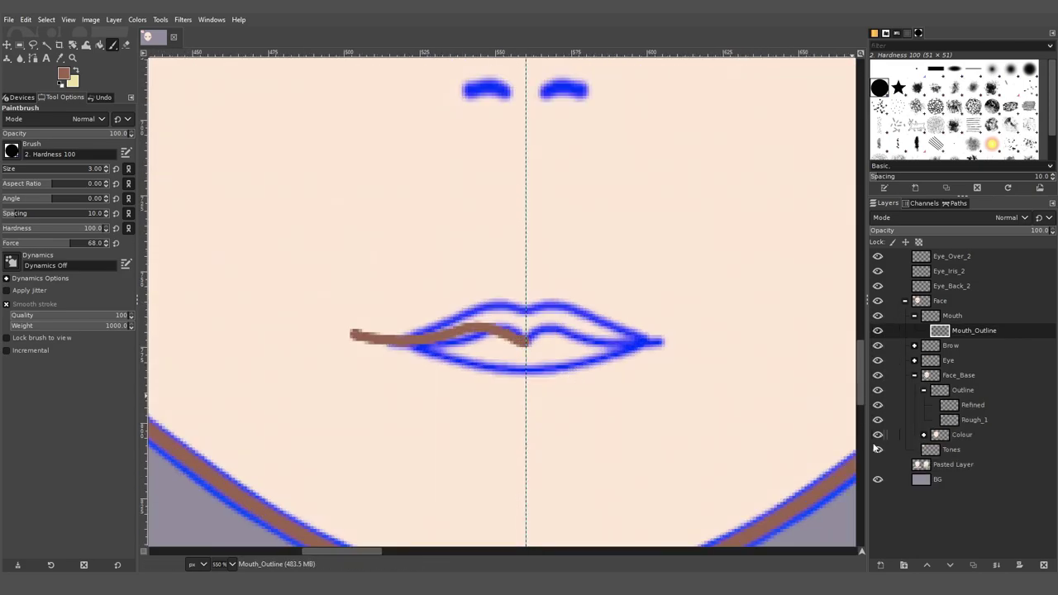
pyautogui.click(878, 419)
pyautogui.click(923, 389)
pyautogui.scroll(-5, 517, 364)
pyautogui.scroll(3, 517, 364)
# Copy the half lip line, paste it and mirror it horizontally.
pyautogui.press('r')
pyautogui.moveTo(410, 293); pyautogui.dragTo(539, 448)
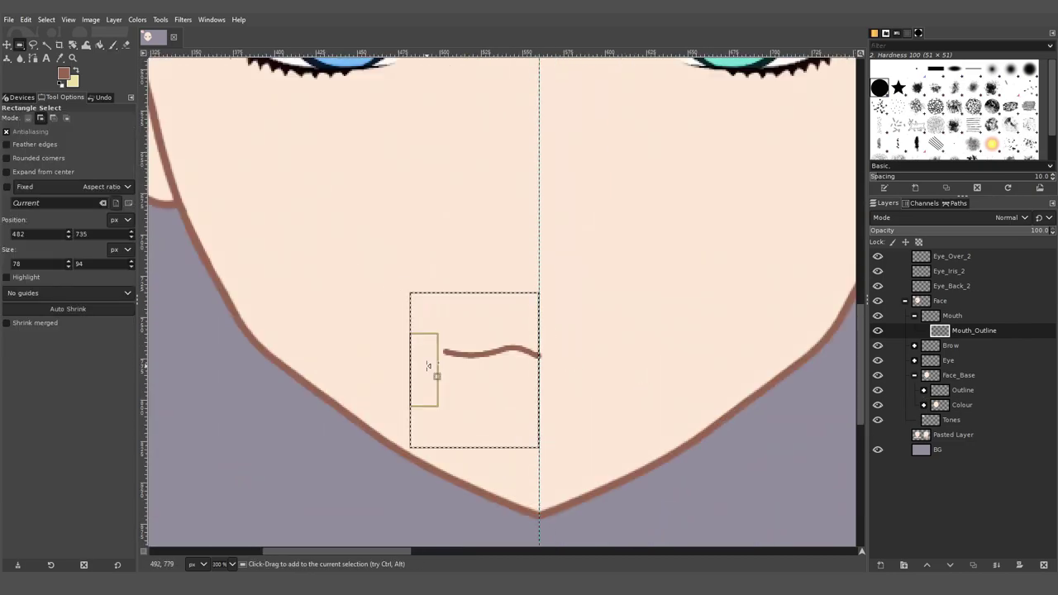
pyautogui.moveTo(429, 366)
pyautogui.mouseDown()
pyautogui.moveTo(621, 366)
pyautogui.moveTo(586, 403)
pyautogui.mouseUp()
pyautogui.hotkey('ctrl', 'c')
pyautogui.hotkey('ctrl', 'v')
pyautogui.click(113, 19)
pyautogui.click(295, 158)
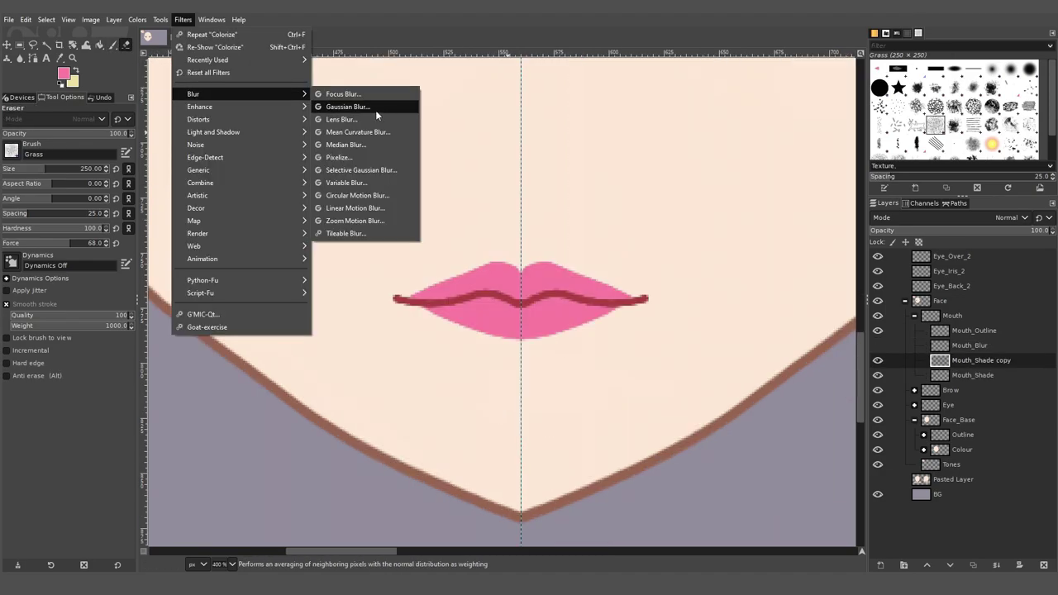
# Apply a Gaussian blur to the pink lip shading.
pyautogui.click(375, 110)
pyautogui.click(823, 446)
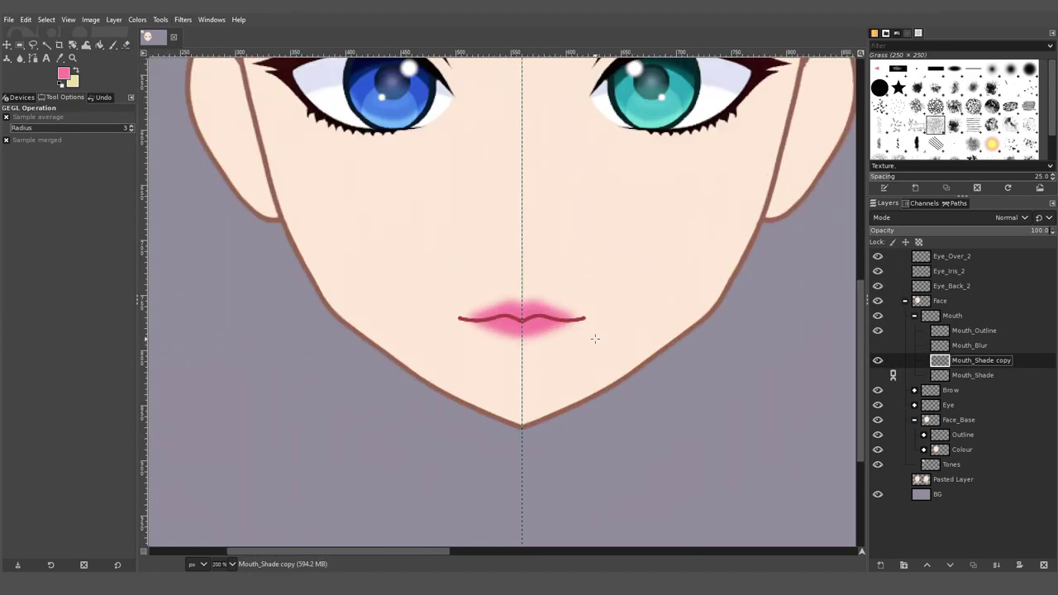
pyautogui.click(878, 360)
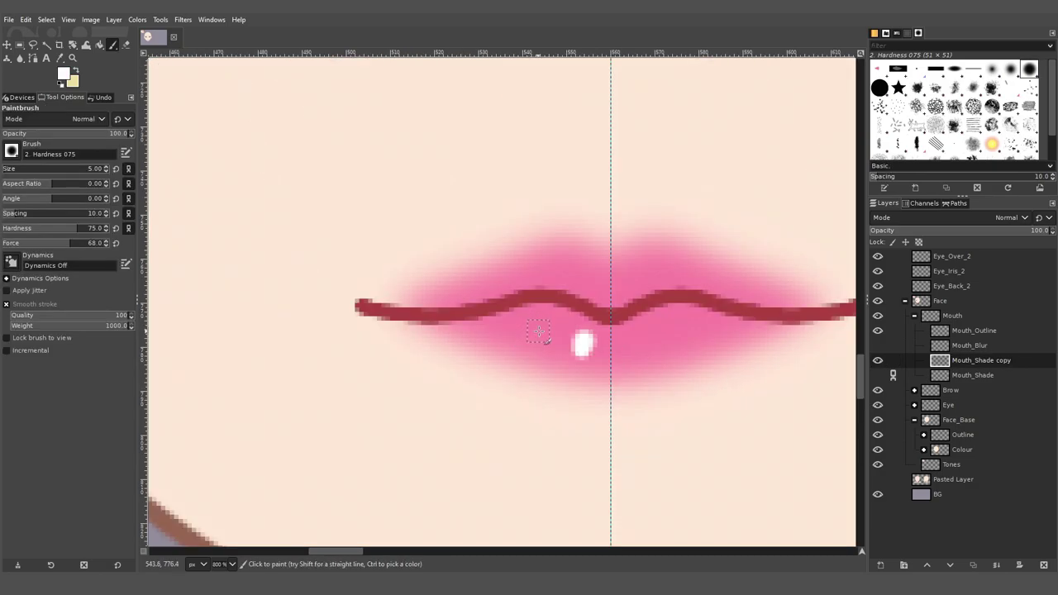
# Add a lower-lip highlight, then draw the straight-edged nose triangle on the Nose #1 layer.
pyautogui.click(538, 331)
pyautogui.press('2')
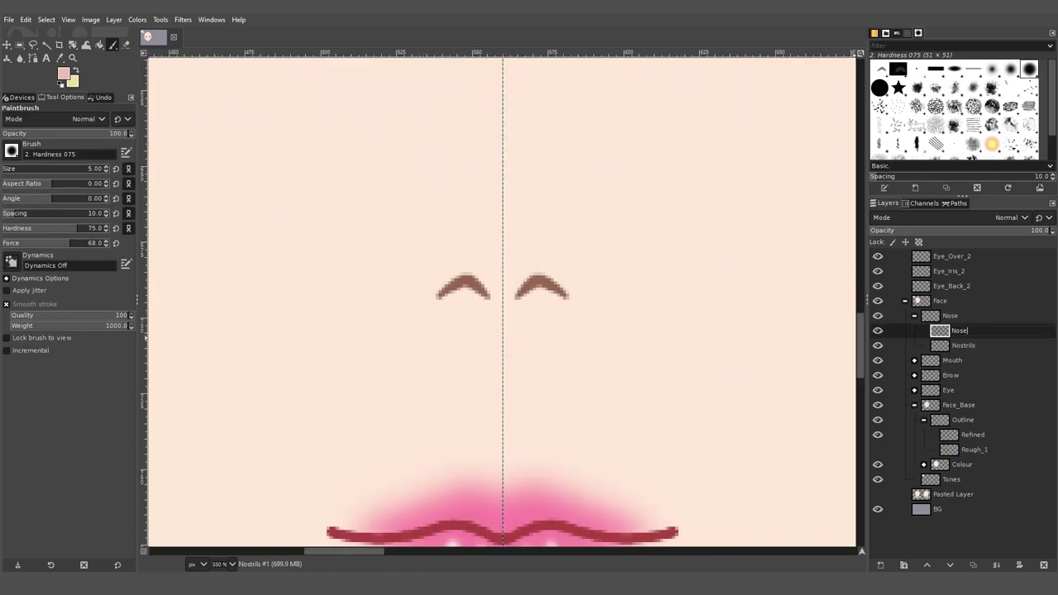
pyautogui.press('Return')
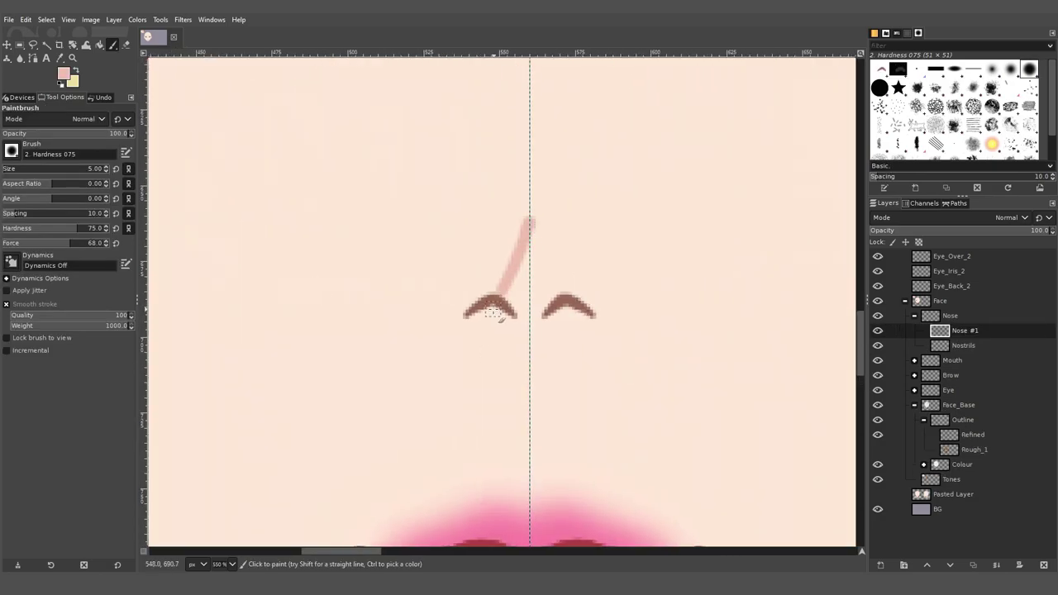
pyautogui.hotkey('ctrl', 'z')
pyautogui.click(465, 312)
pyautogui.keyDown('shift'); pyautogui.click(530, 199); pyautogui.keyUp('shift')
pyautogui.keyDown('shift'); pyautogui.click(529, 358); pyautogui.keyUp('shift')
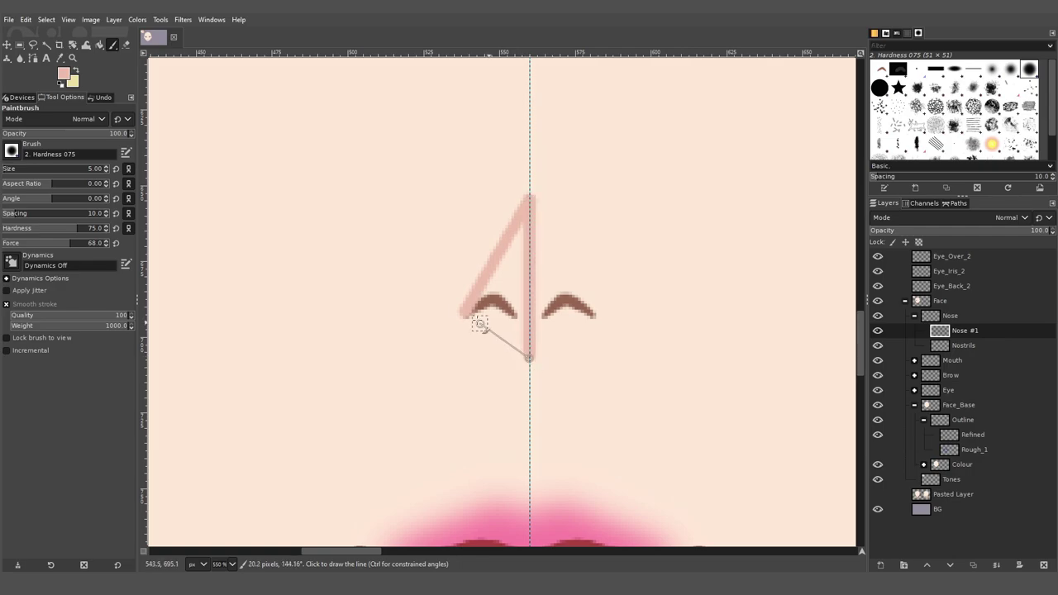
# Bucket-fill the nose triangle and repaint its edges with the brush.
pyautogui.click(86, 46)
pyautogui.click(496, 289)
pyautogui.press('p')
pyautogui.scroll(2, 439, 317)
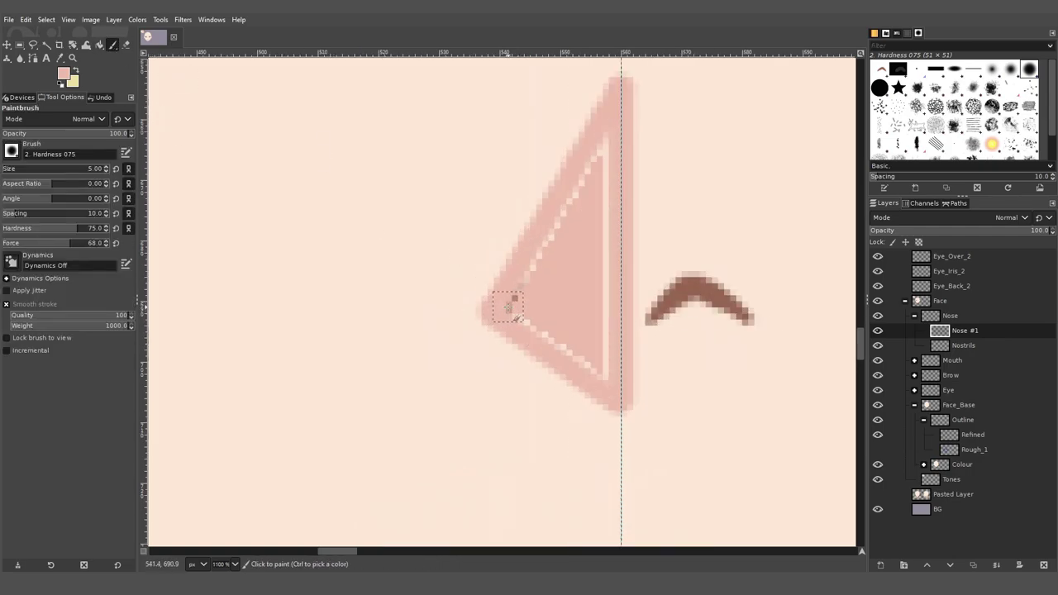
pyautogui.keyDown('shift'); pyautogui.click(502, 302); pyautogui.keyUp('shift')
pyautogui.keyDown('shift'); pyautogui.click(591, 146); pyautogui.keyUp('shift')
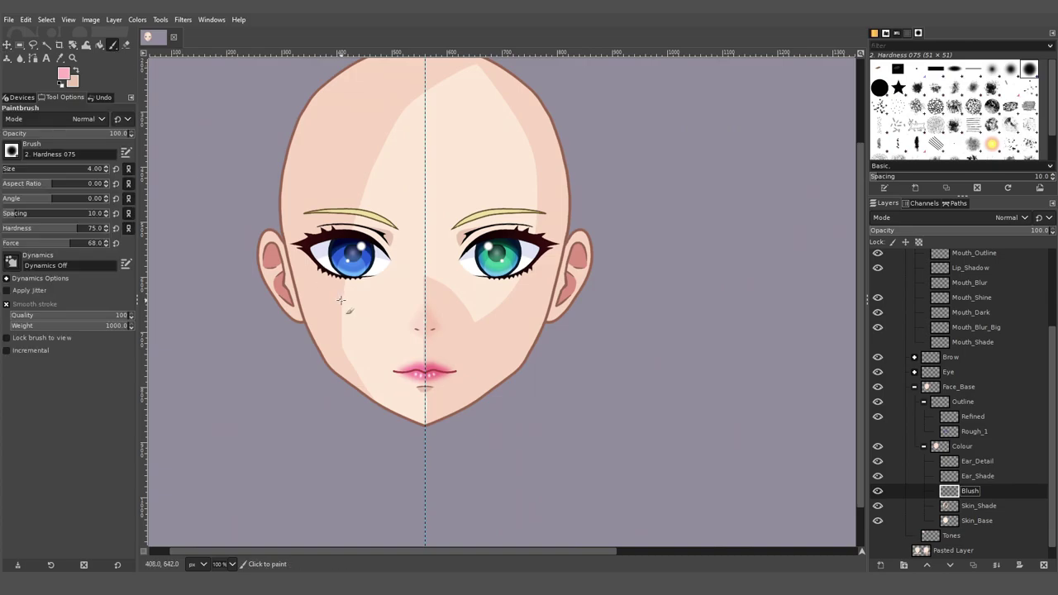
# Paint a pink blush on the left cheek and soften it with Gaussian Blur (~39).
pyautogui.scroll(1, 340, 299)
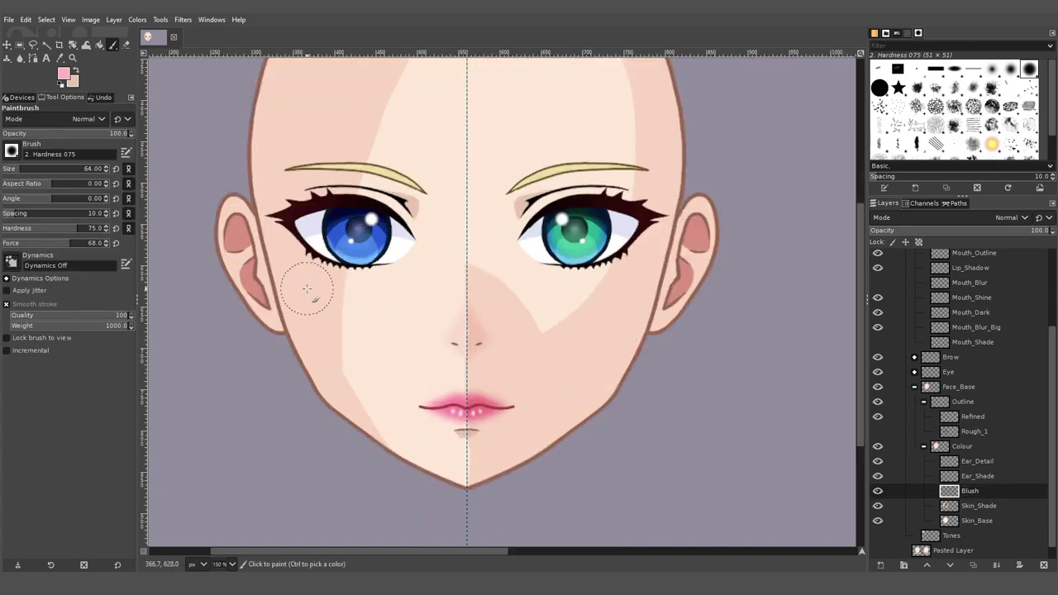
pyautogui.moveTo(306, 288); pyautogui.dragTo(319, 312)
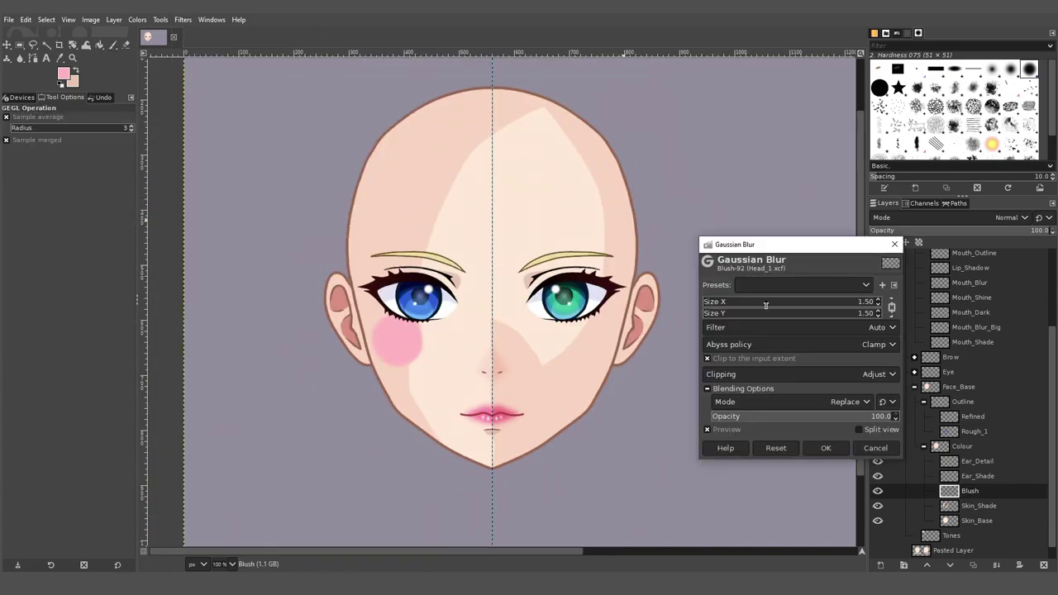
pyautogui.click(751, 302)
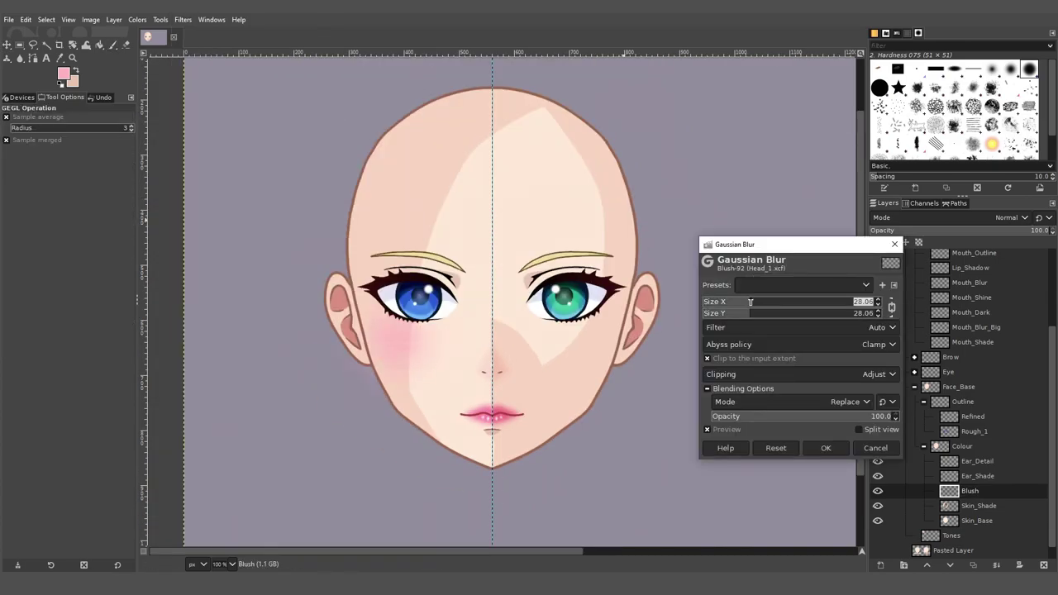
pyautogui.click(708, 430)
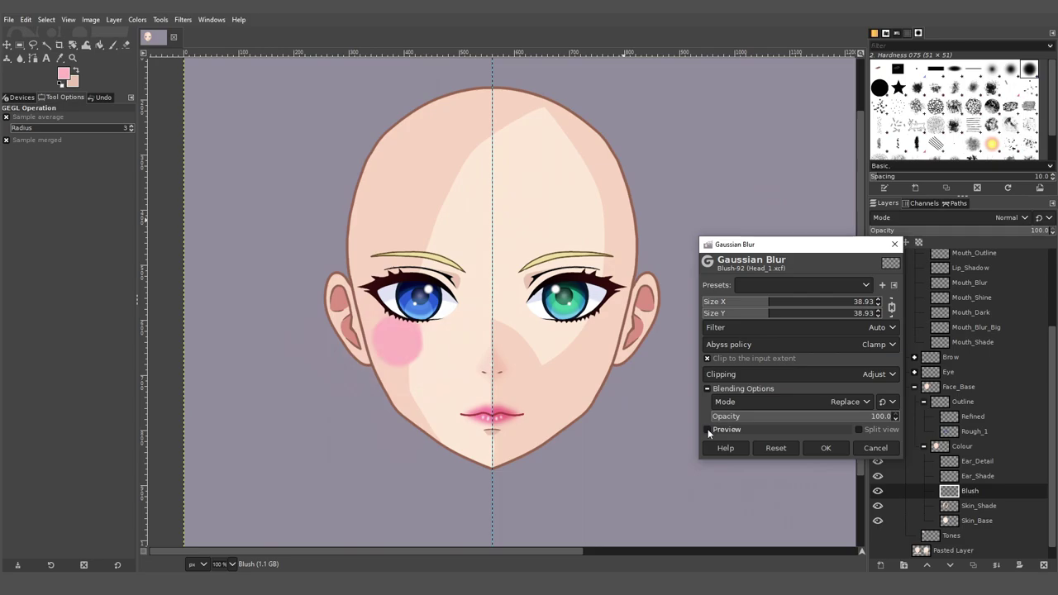
pyautogui.click(707, 430)
pyautogui.press('Return')
pyautogui.scroll(2, 423, 305)
pyautogui.scroll(-2, 423, 305)
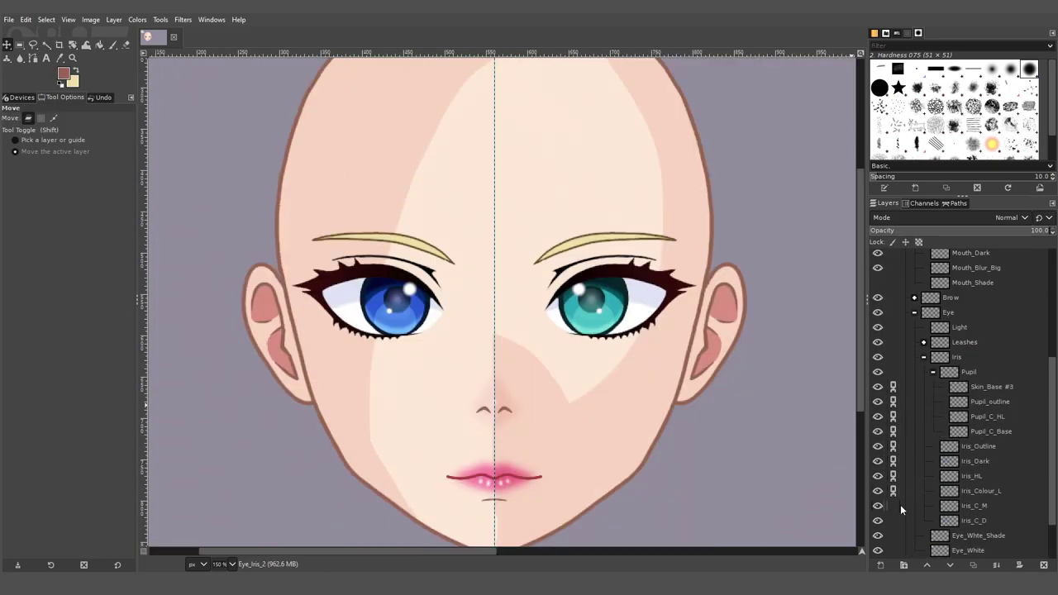
pyautogui.moveTo(402, 313); pyautogui.dragTo(393, 304)
pyautogui.hotkey('ctrl', 'z')
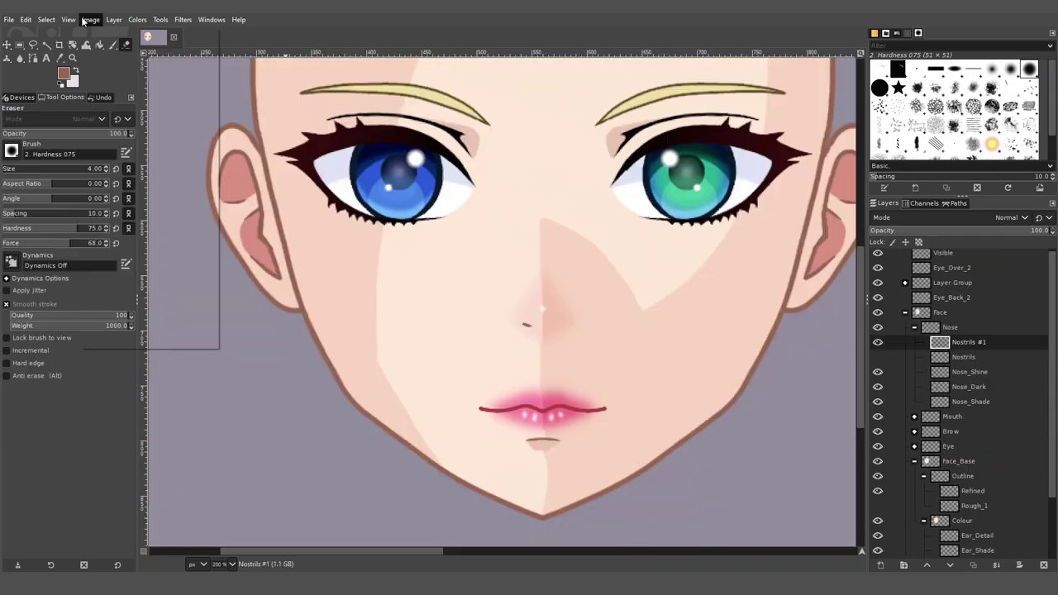
# Copy the nostril mark, move it right of the centre line and anchor it into Nostrils #1.
pyautogui.click(68, 19)
pyautogui.click(91, 250)
pyautogui.press('r')
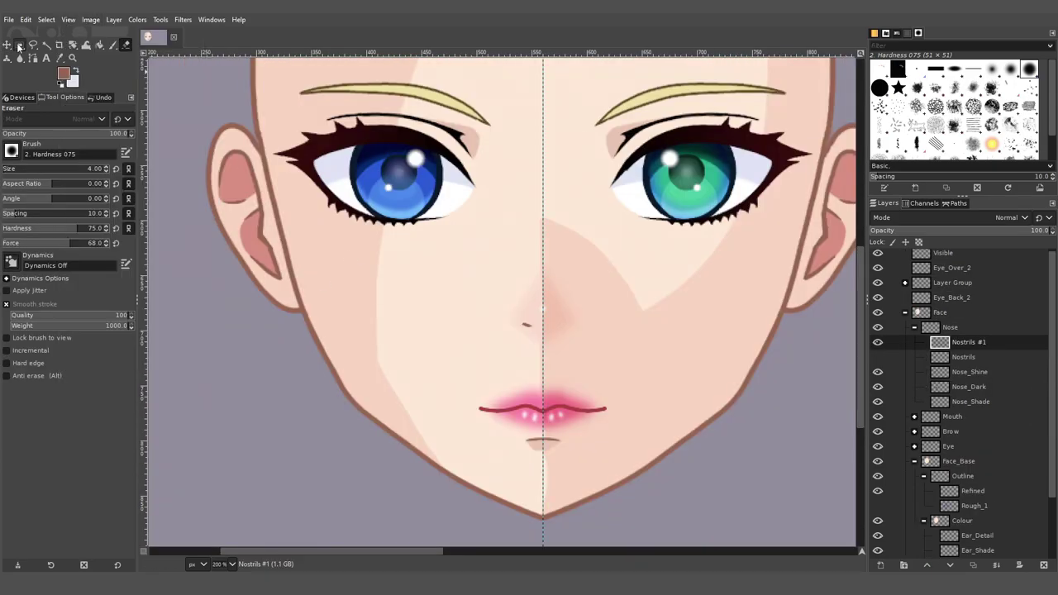
pyautogui.press('4')
pyautogui.moveTo(485, 272); pyautogui.dragTo(590, 361)
pyautogui.hotkey('ctrl', 'c')
pyautogui.hotkey('ctrl', 'v')
pyautogui.click(114, 19)
pyautogui.press('Escape')
pyautogui.moveTo(548, 318); pyautogui.dragTo(567, 320)
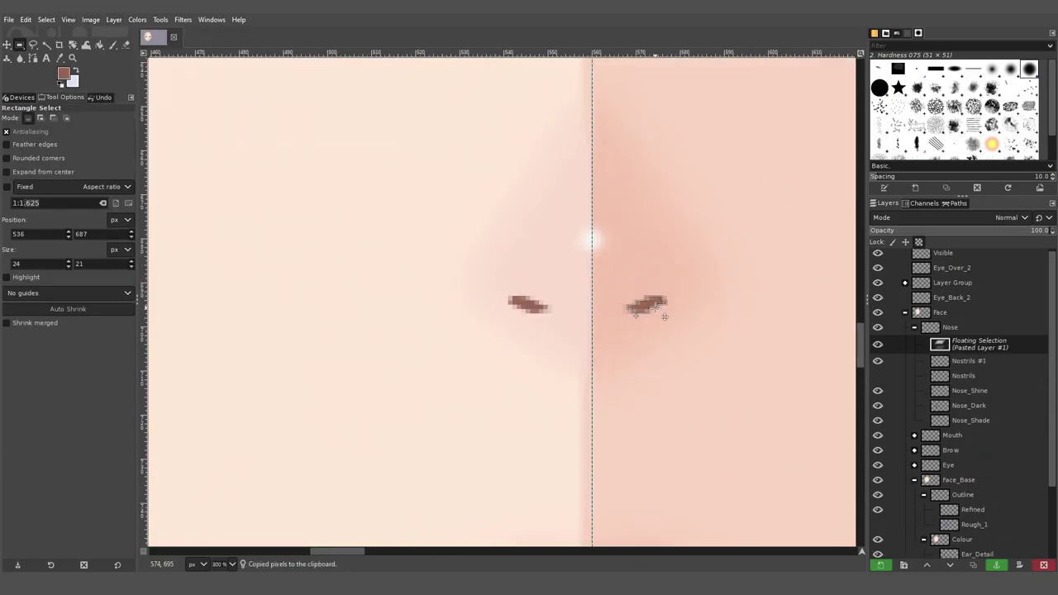
pyautogui.click(687, 353)
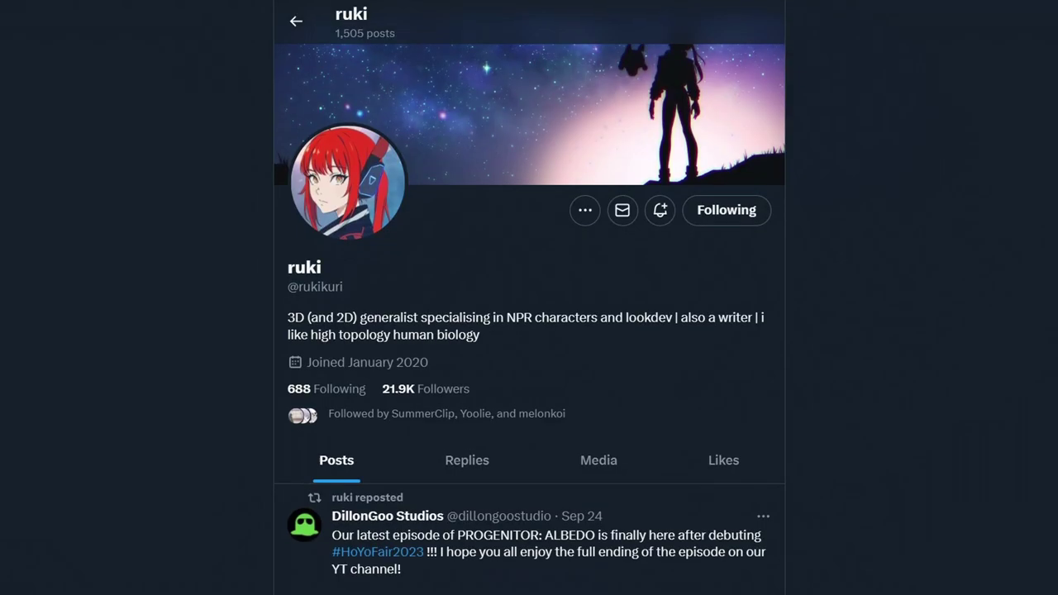
pyautogui.scroll(-5, 529, 298)
pyautogui.scroll(-6, 529, 298)
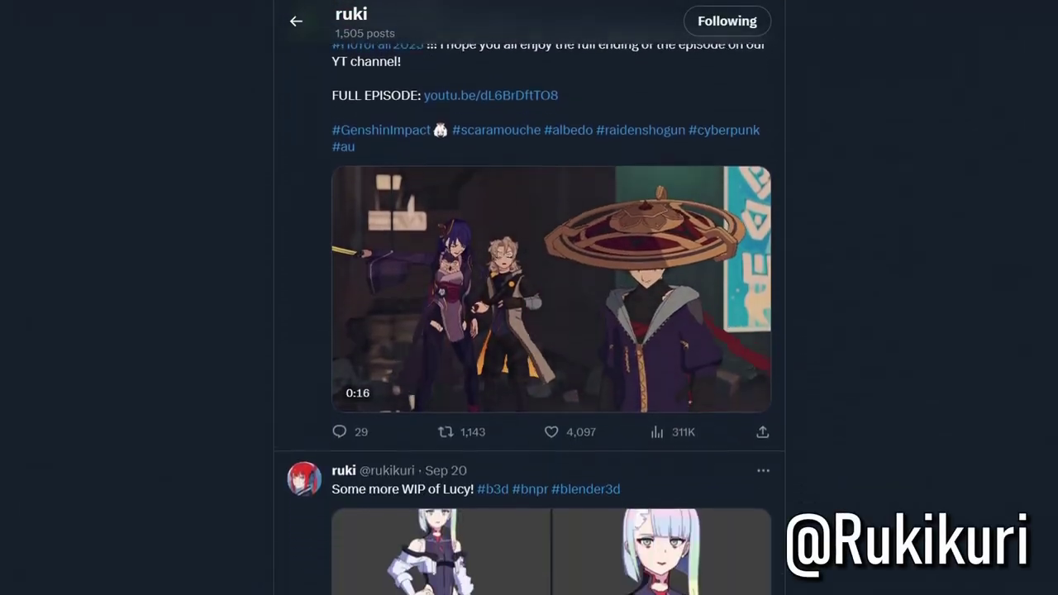
pyautogui.scroll(-6, 530, 297)
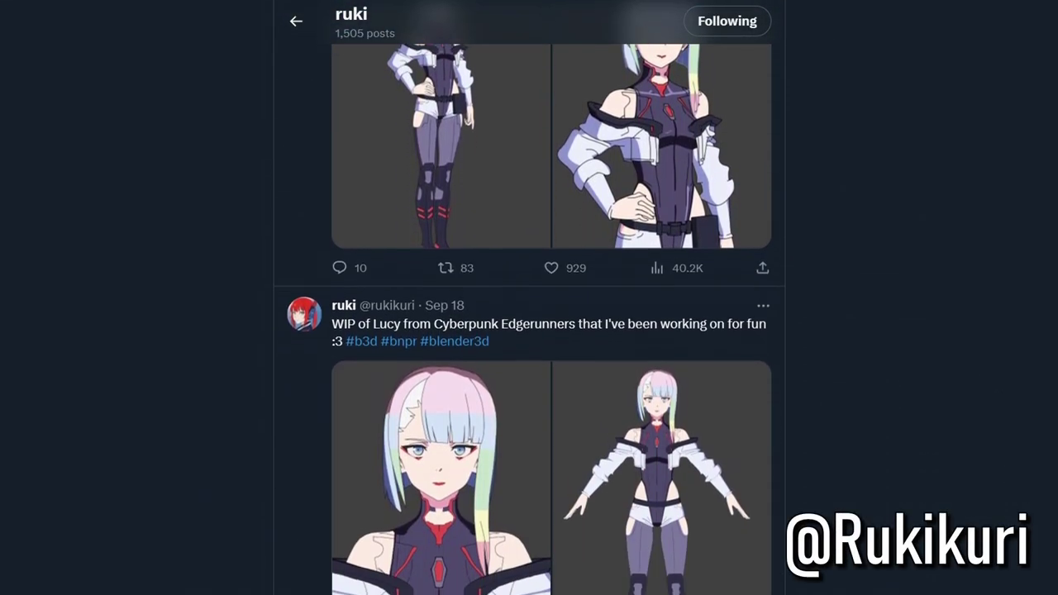
pyautogui.scroll(-6, 529, 297)
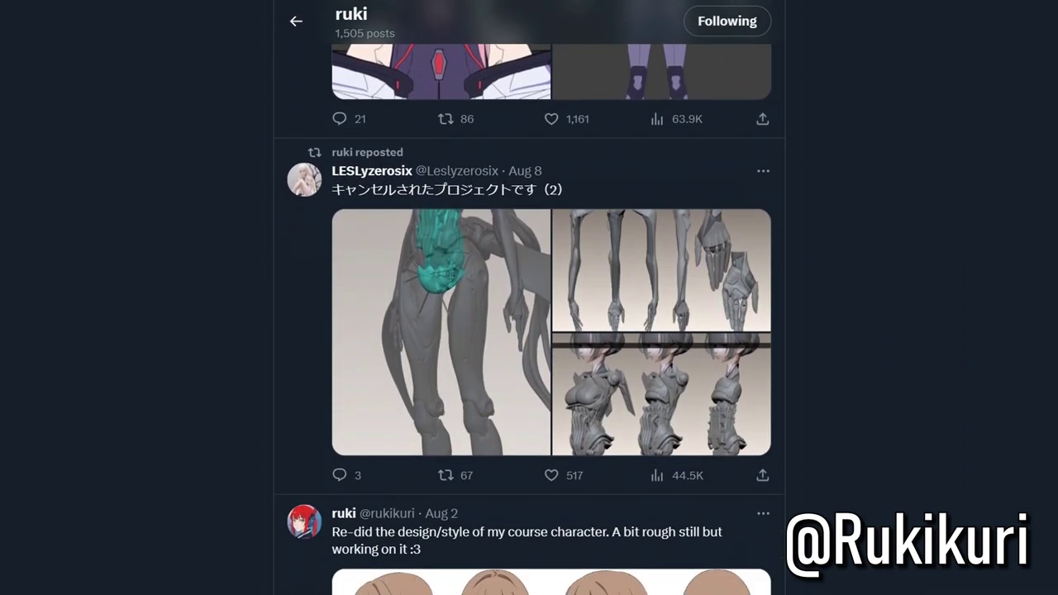
pyautogui.scroll(-6, 529, 298)
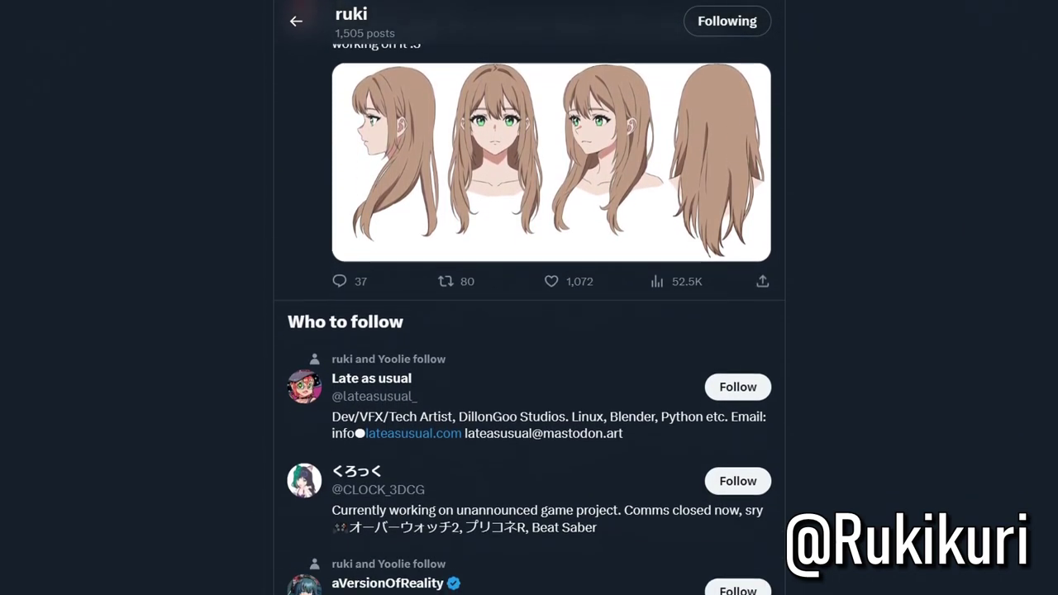
pyautogui.scroll(-6, 529, 298)
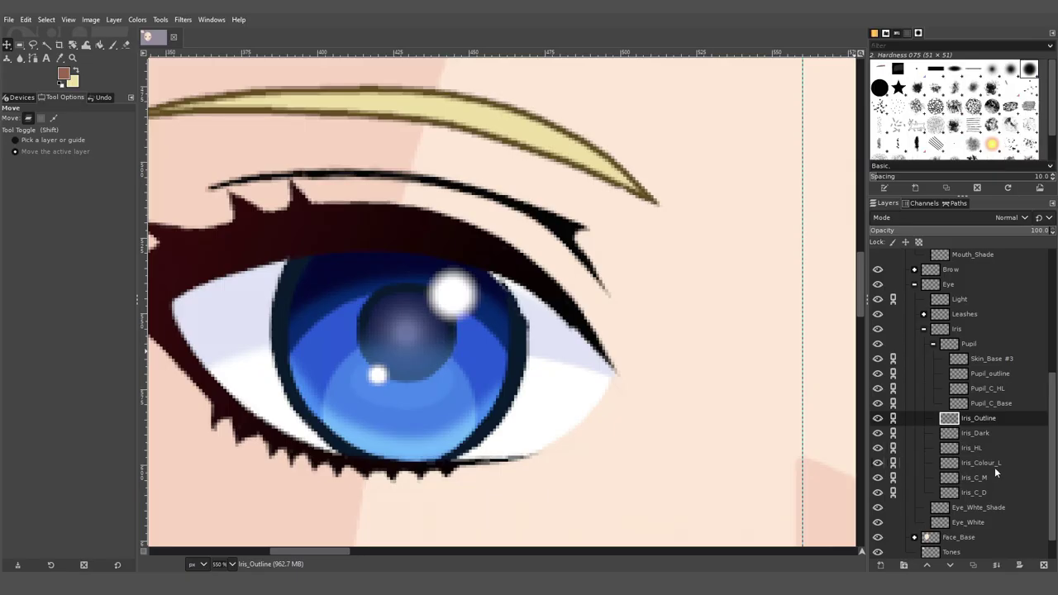
pyautogui.scroll(-2, 994, 467)
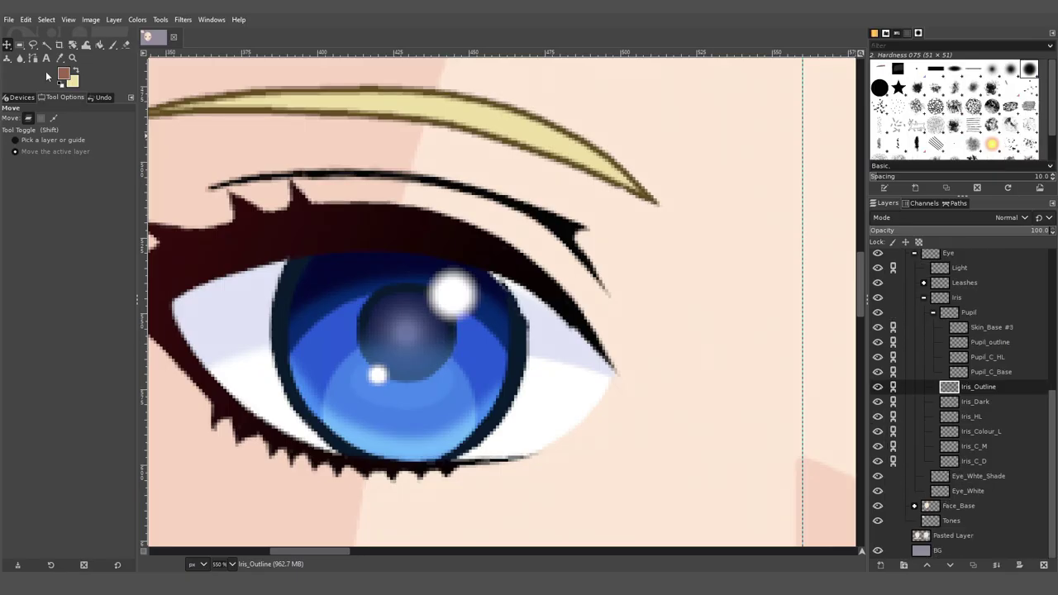
pyautogui.press('p')
# Hide the iris colour layers and retrace the navy ring on Iris_Outline with the picked colour.
pyautogui.click(904, 461)
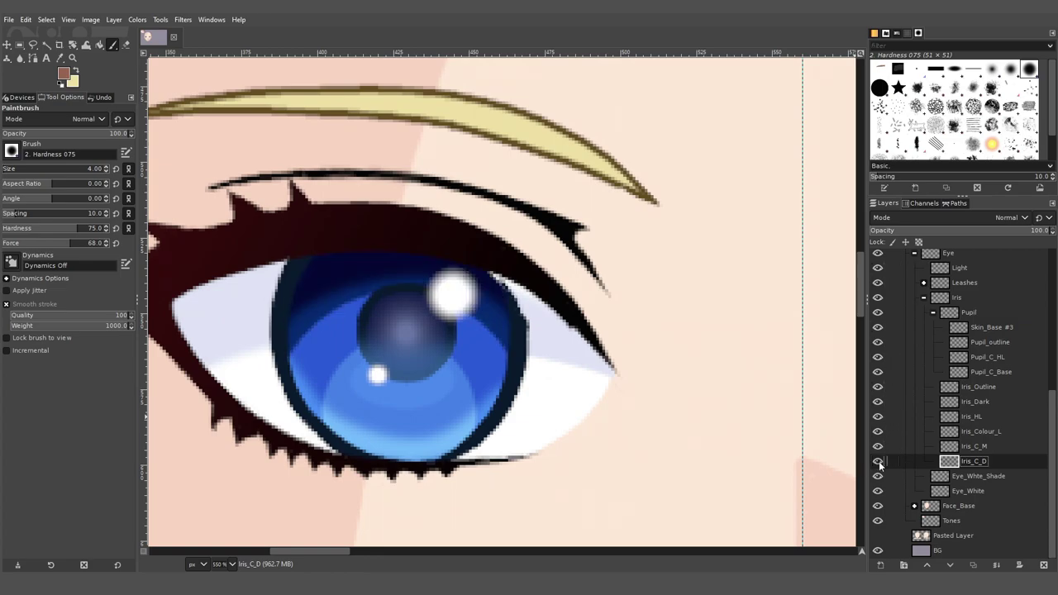
pyautogui.moveTo(879, 461); pyautogui.dragTo(879, 402)
pyautogui.click(951, 387)
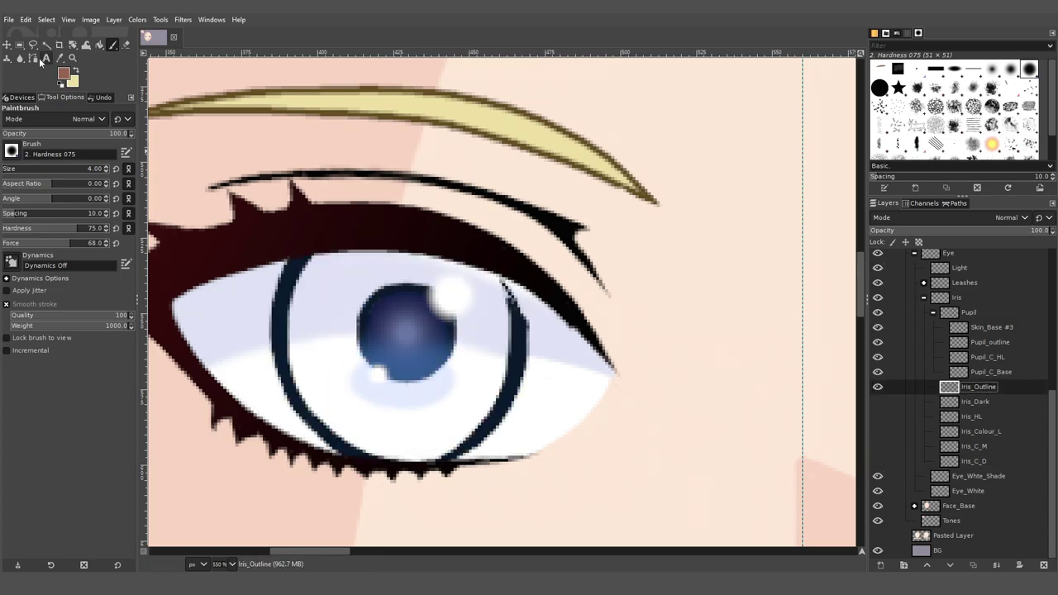
pyautogui.keyDown('ctrl'); pyautogui.click(517, 321); pyautogui.keyUp('ctrl')
pyautogui.scroll(2, 517, 322)
pyautogui.moveTo(545, 242); pyautogui.dragTo(593, 338)
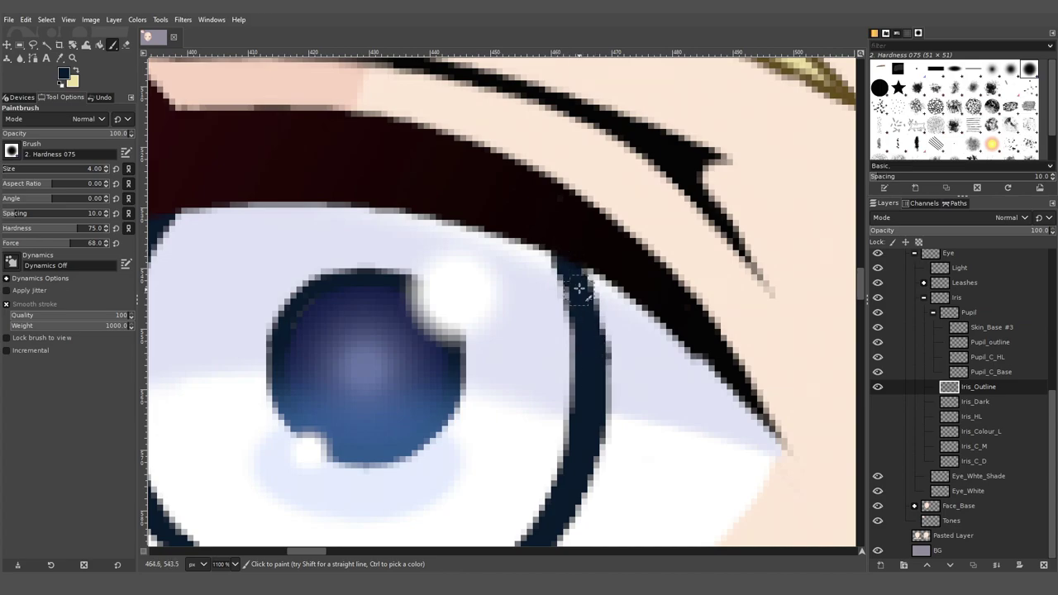
pyautogui.scroll(-2, 578, 288)
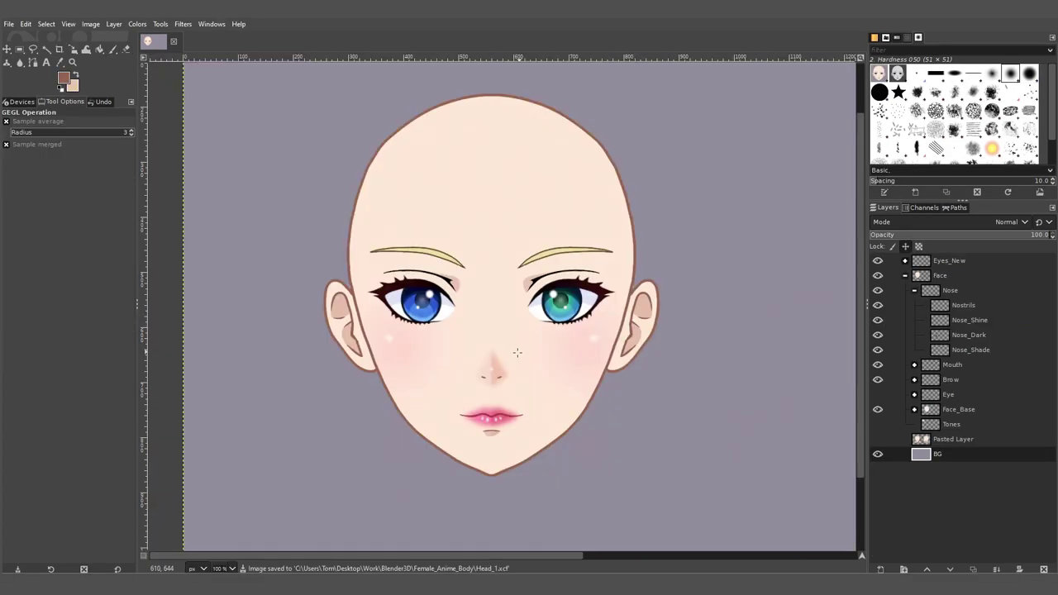
pyautogui.scroll(-3, 518, 352)
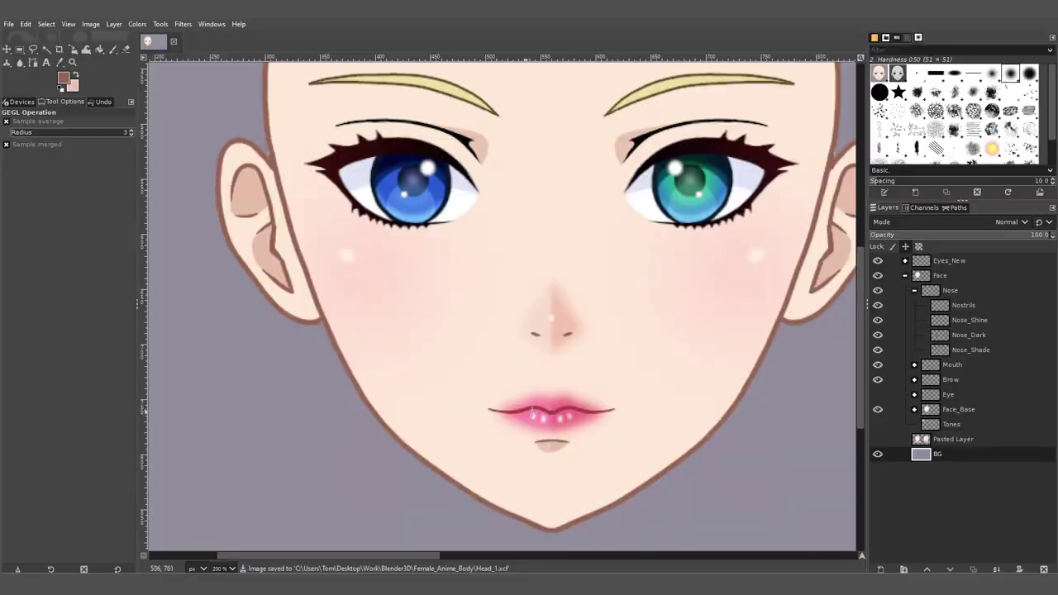
# Scroll the canvas up and right to frame the forehead for the hair sketch.
pyautogui.scroll(3, 417, 289)
pyautogui.hscroll(4, 416, 289)
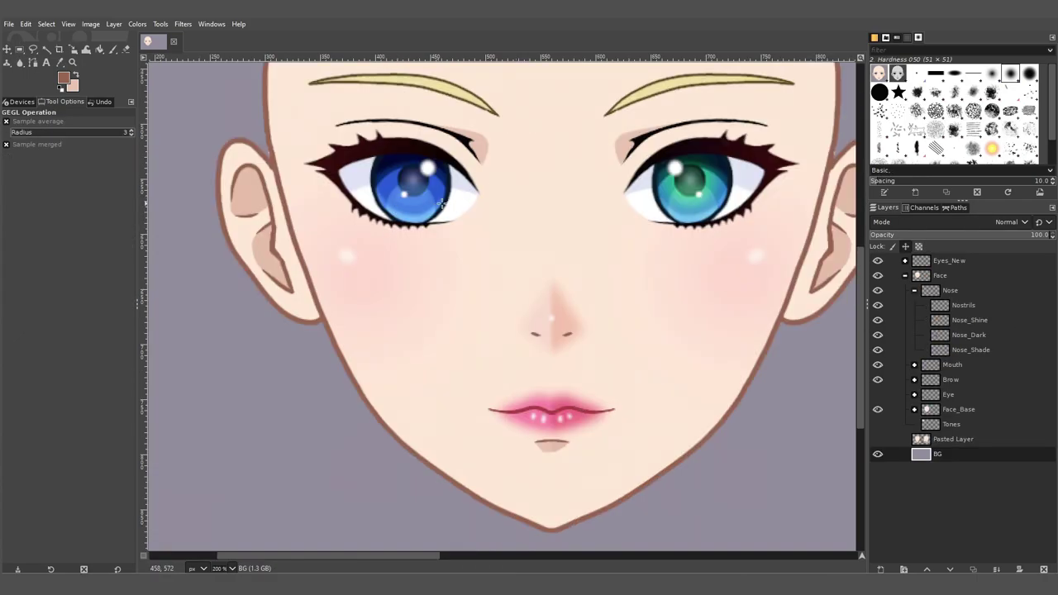
pyautogui.scroll(3, 463, 248)
pyautogui.hscroll(3, 413, 283)
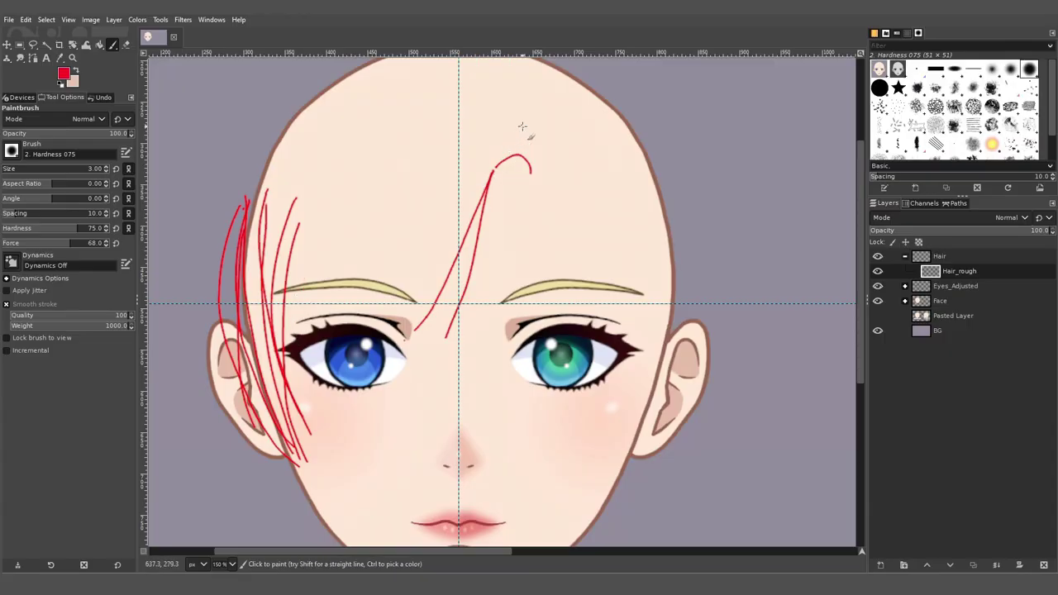
# Sketch red hair strands rising from the left cheek and curving over the forehead.
pyautogui.scroll(2, 521, 126)
pyautogui.moveTo(495, 198); pyautogui.dragTo(500, 172)
pyautogui.moveTo(194, 344); pyautogui.dragTo(213, 177)
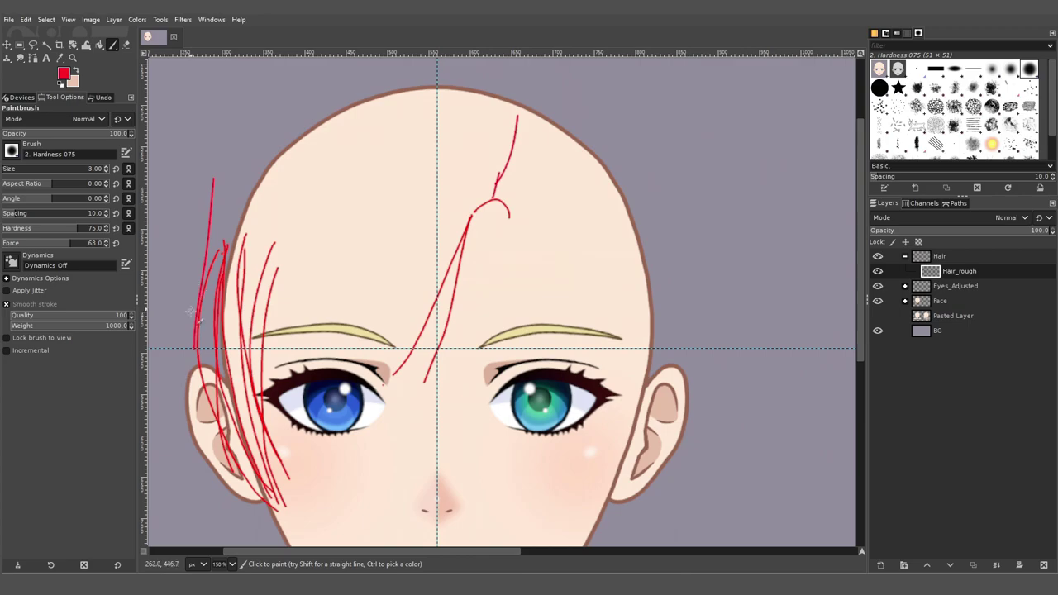
pyautogui.moveTo(206, 273); pyautogui.dragTo(316, 98)
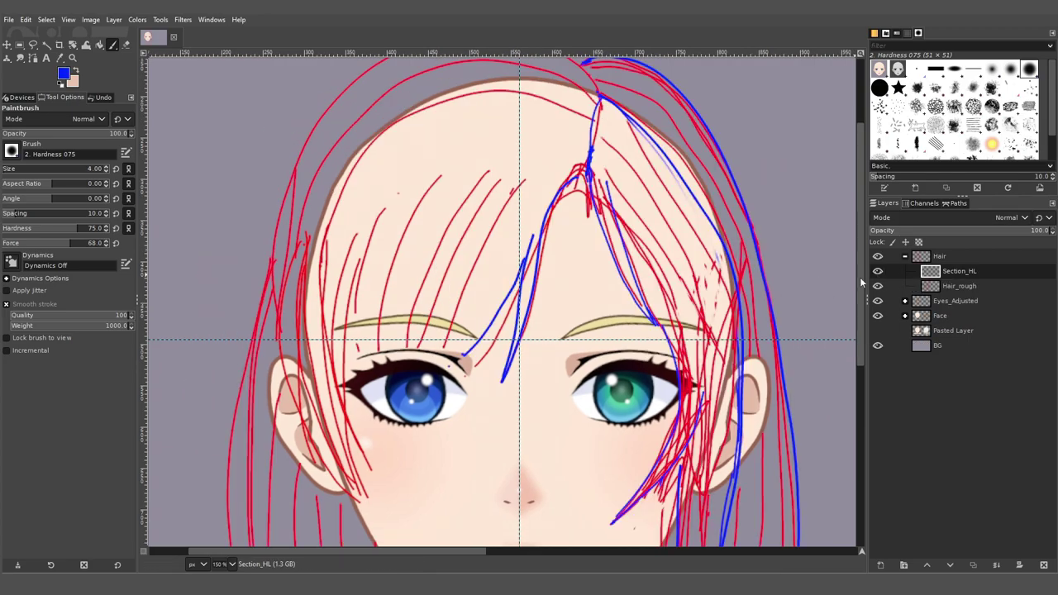
pyautogui.scroll(-3, 382, 231)
pyautogui.scroll(4, 411, 256)
pyautogui.hscroll(-2, 496, 322)
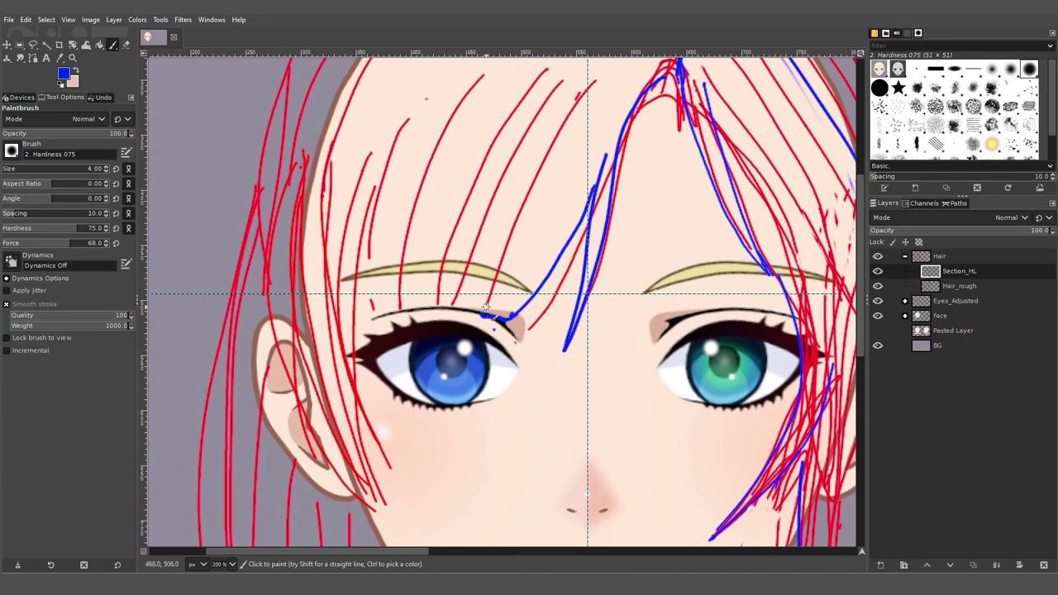
pyautogui.scroll(-1, 588, 330)
pyautogui.hscroll(-1, 612, 346)
pyautogui.hscroll(-1, 496, 347)
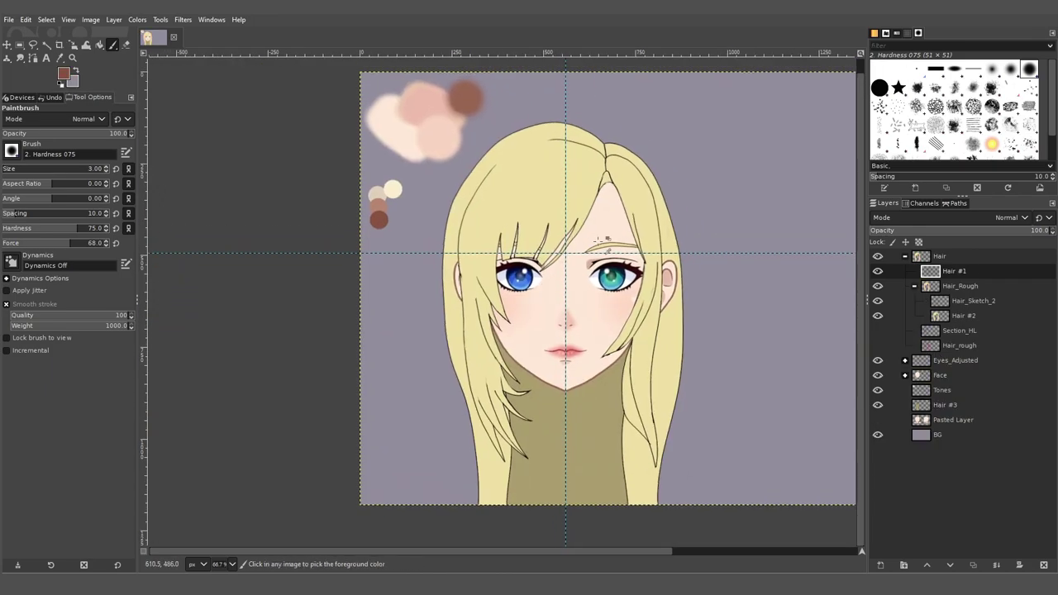
# Retrace the hair parting line at the top of the head.
pyautogui.press('1')
pyautogui.scroll(3, 633, 130)
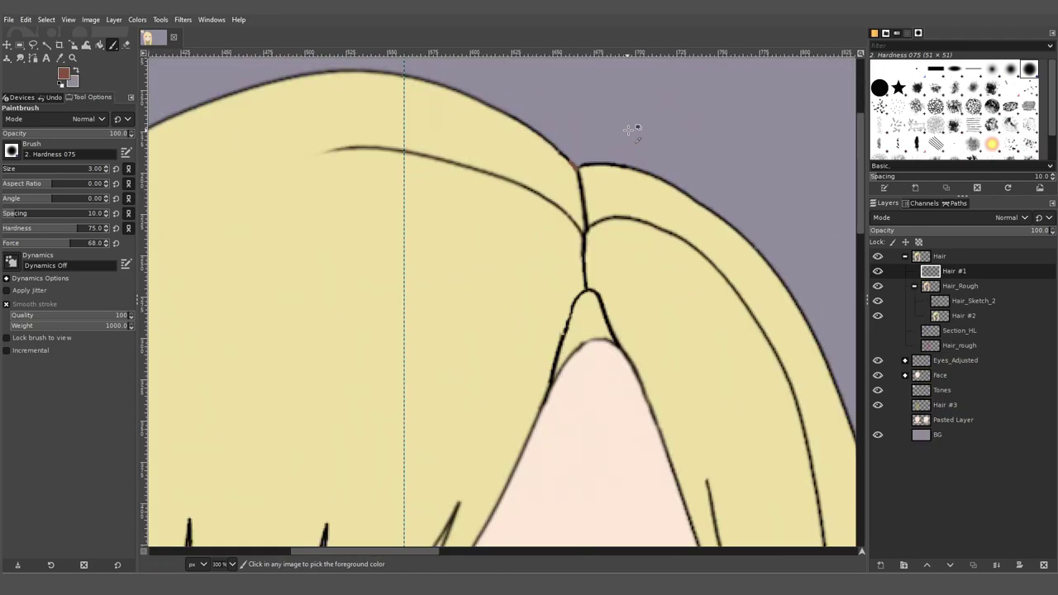
pyautogui.scroll(-3, 587, 299)
pyautogui.moveTo(587, 299); pyautogui.dragTo(705, 274)
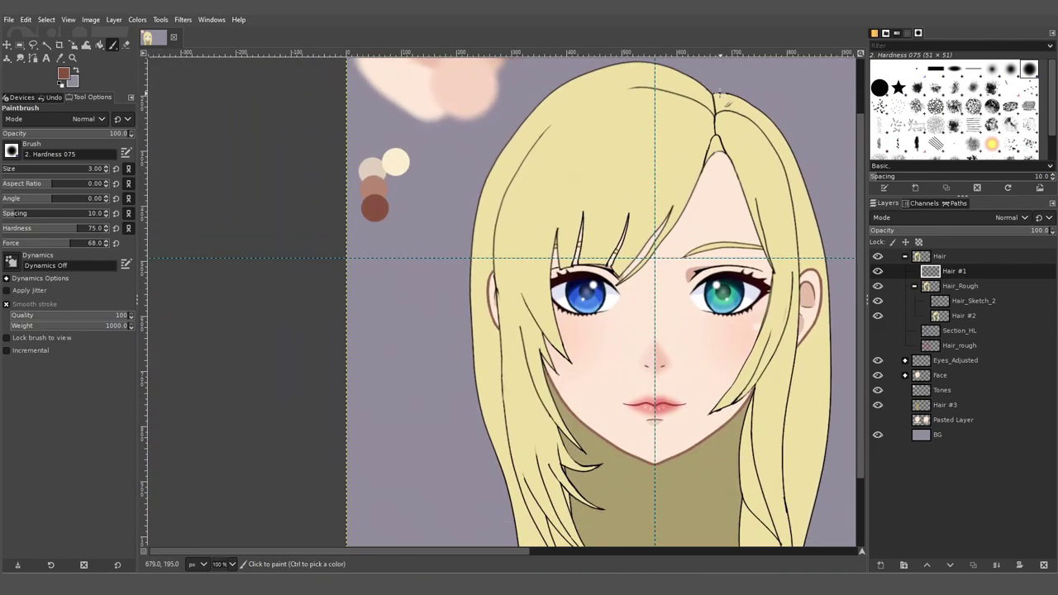
pyautogui.moveTo(685, 73); pyautogui.dragTo(717, 102)
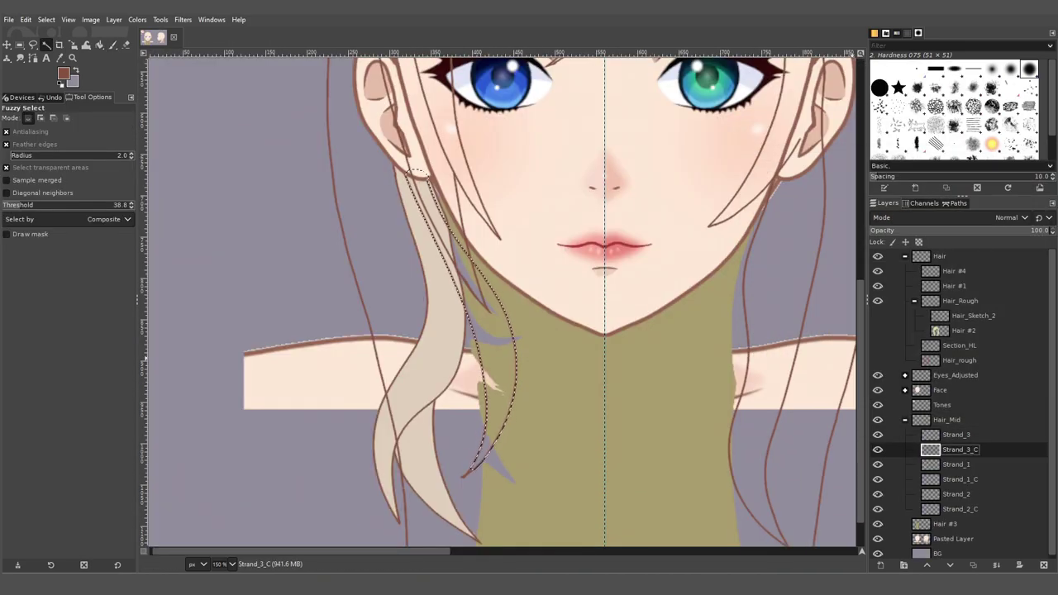
# Fill the loose left hair strand with light beige and clear the selection.
pyautogui.click(99, 45)
pyautogui.click(463, 347)
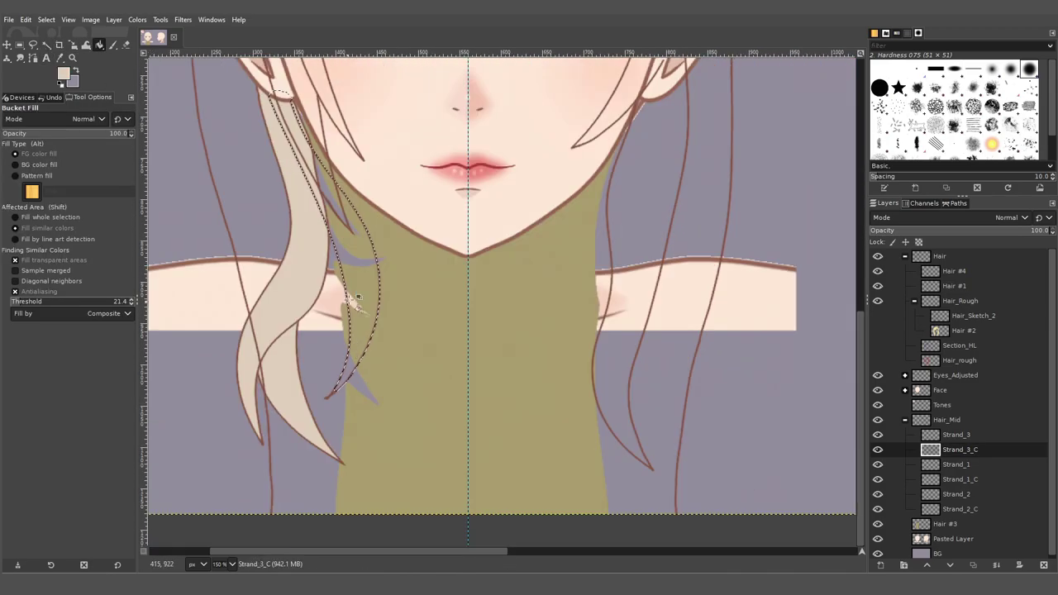
pyautogui.scroll(-3, 490, 371)
pyautogui.hscroll(-1, 489, 370)
pyautogui.hotkey('ctrl', 'shift', 'a')
# Choose the dark brown swatch as the paintbrush colour.
pyautogui.press('r')
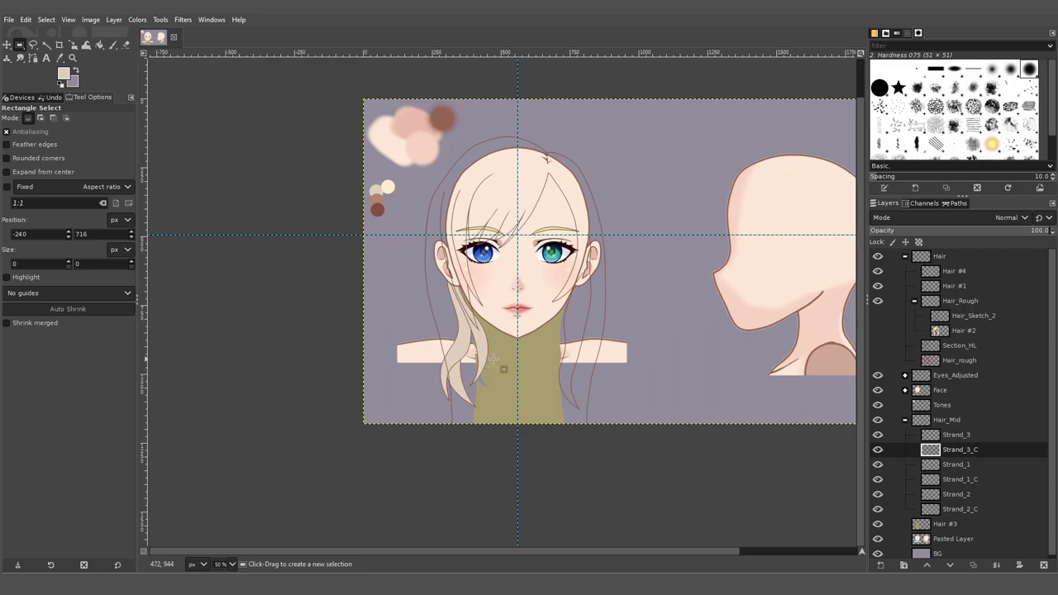
pyautogui.scroll(3, 492, 361)
pyautogui.scroll(3, 420, 300)
pyautogui.hscroll(-3, 420, 300)
pyautogui.press('p')
pyautogui.keyDown('ctrl'); pyautogui.click(396, 145); pyautogui.keyUp('ctrl')
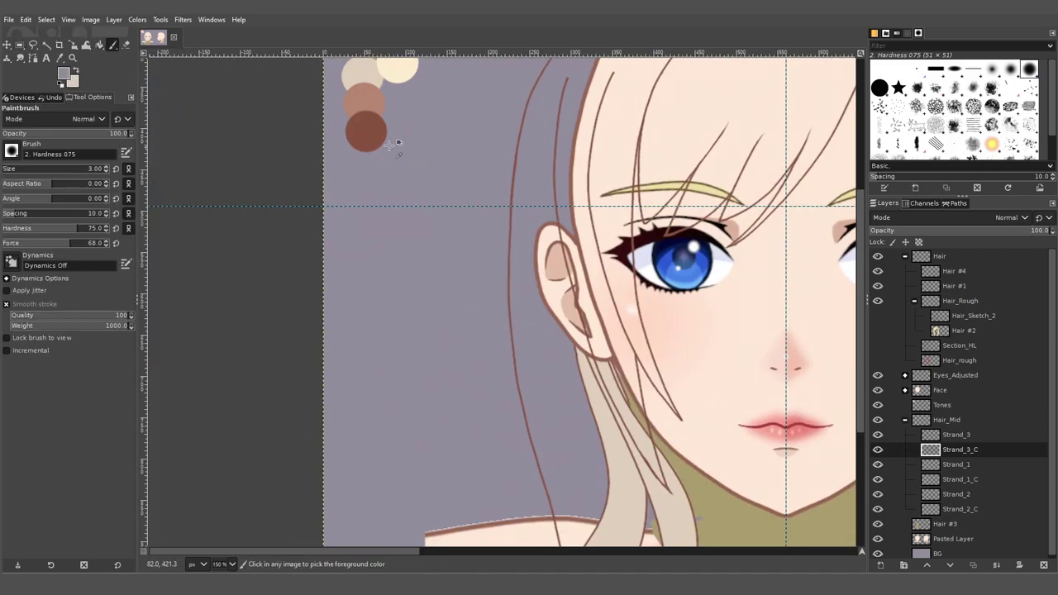
pyautogui.scroll(-3, 396, 146)
pyautogui.scroll(-2, 502, 303)
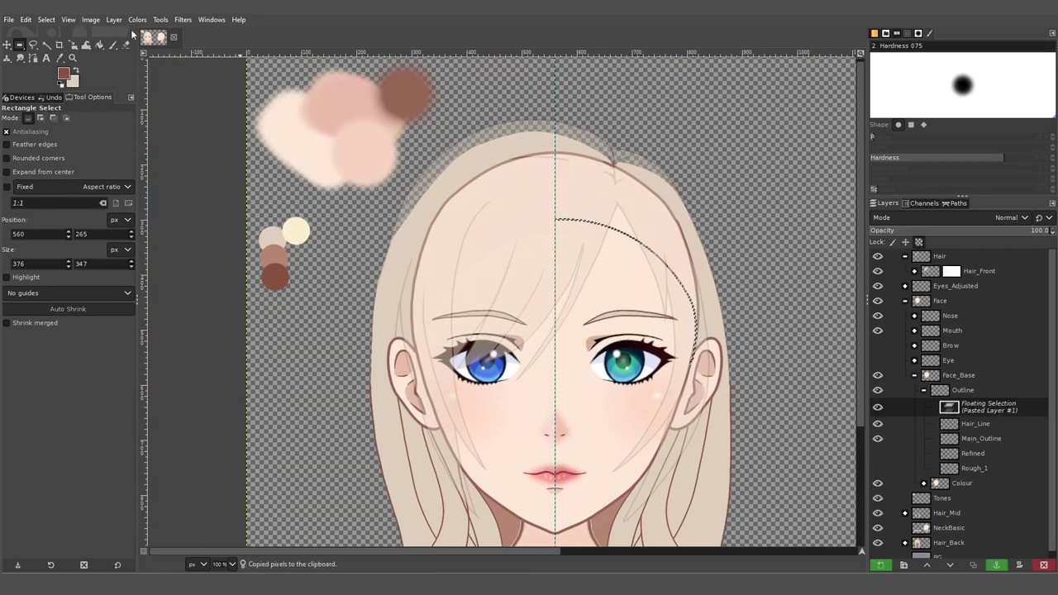
# Move the pasted hairline arc left across the forehead and anchor it into Hair_Line.
pyautogui.press('m')
pyautogui.moveTo(675, 232); pyautogui.dragTo(560, 230)
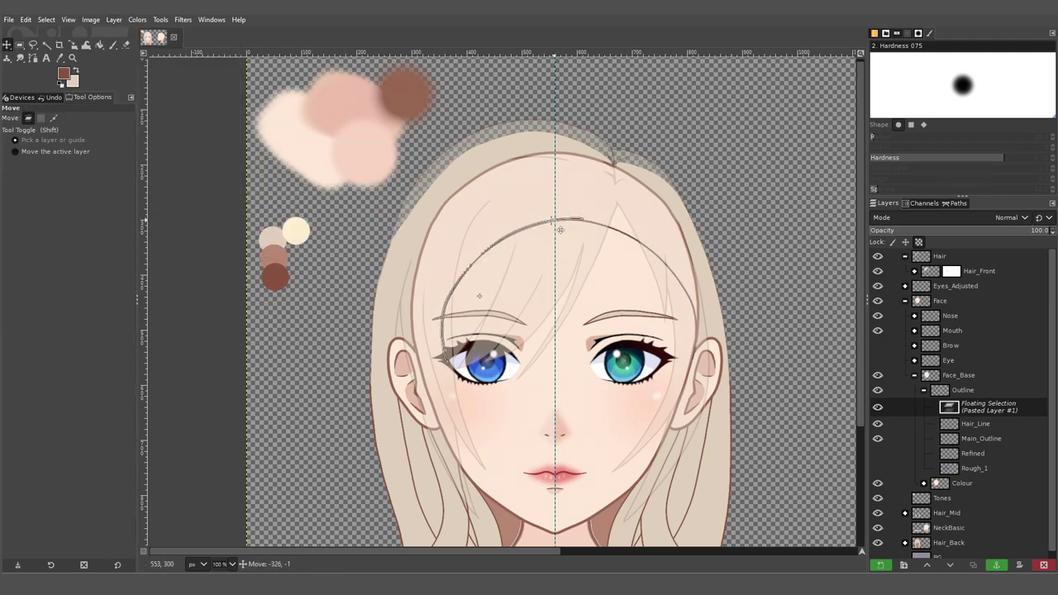
pyautogui.scroll(5, 560, 230)
pyautogui.scroll(-5, 546, 223)
pyautogui.hotkey('ctrl', 'h')
pyautogui.press('r')
pyautogui.scroll(-1, 562, 339)
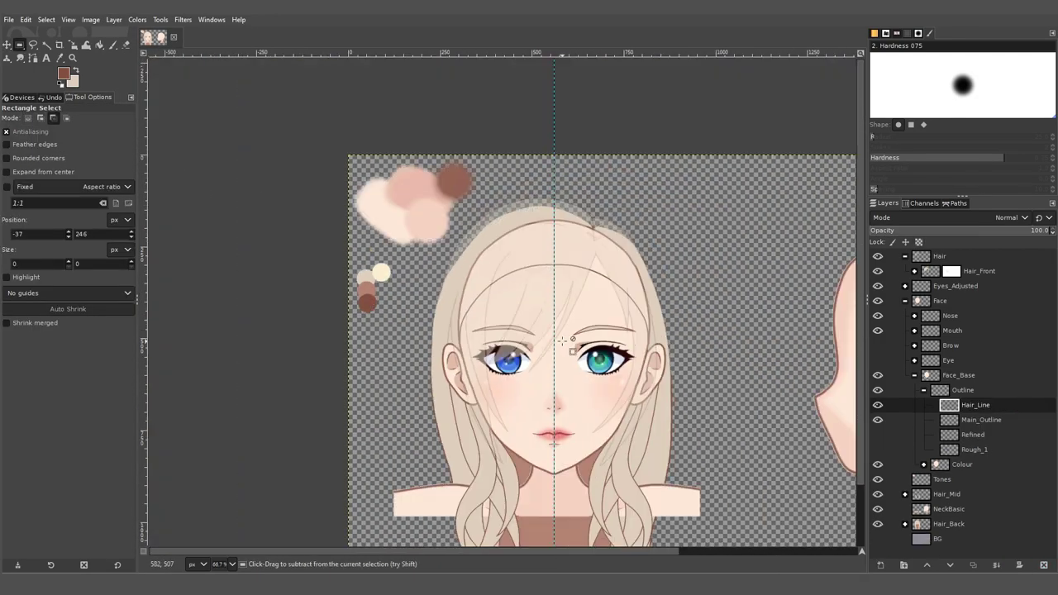
pyautogui.scroll(2, 562, 340)
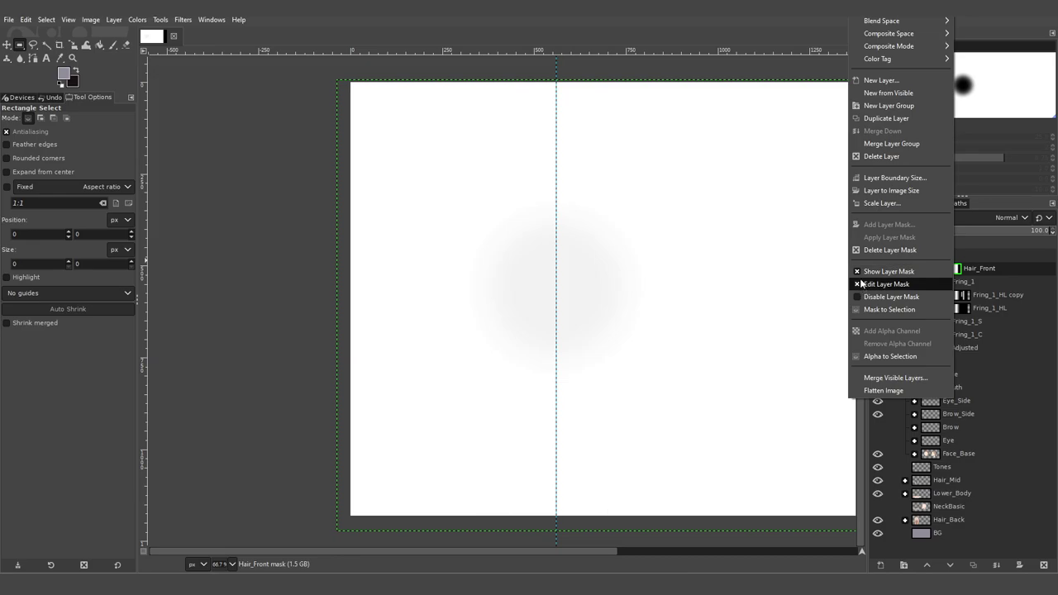
# Toggle the Hair_Front layer mask off and back on to show the face.
pyautogui.click(858, 276)
pyautogui.scroll(2, 579, 302)
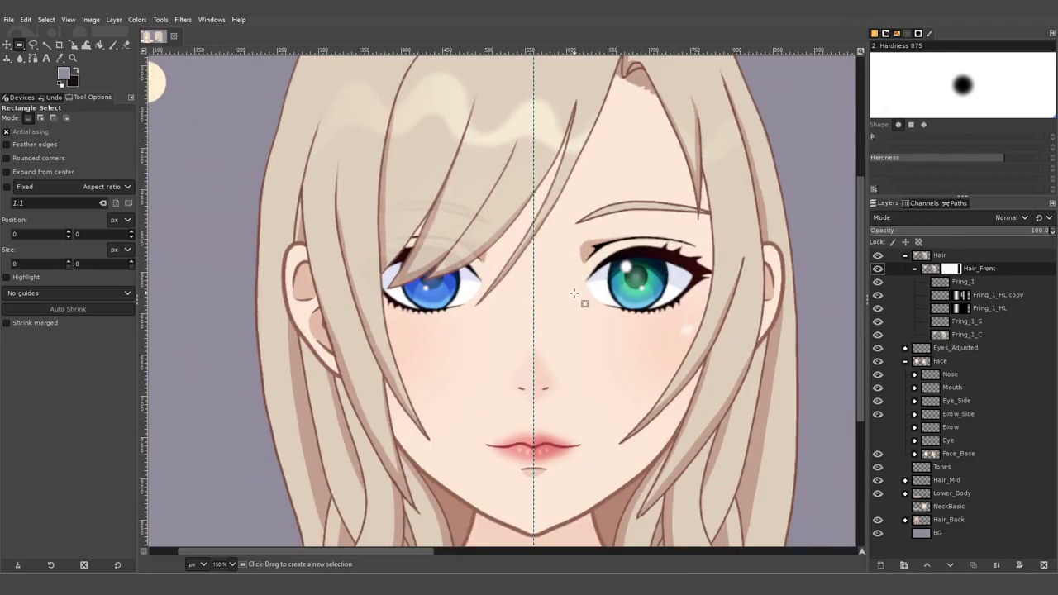
pyautogui.rightClick(959, 269)
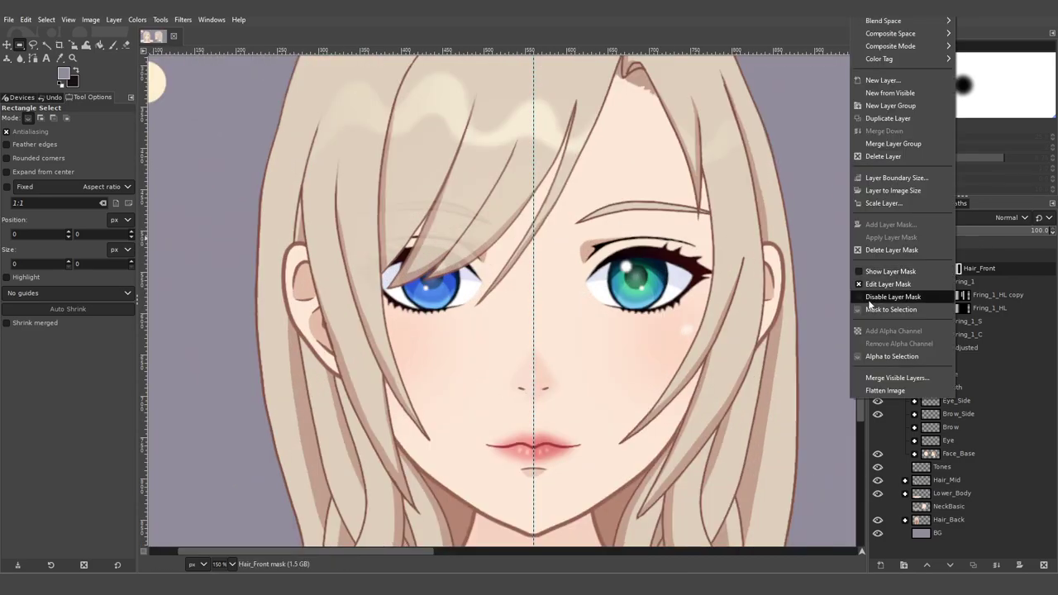
pyautogui.click(860, 299)
pyautogui.rightClick(956, 275)
pyautogui.click(861, 299)
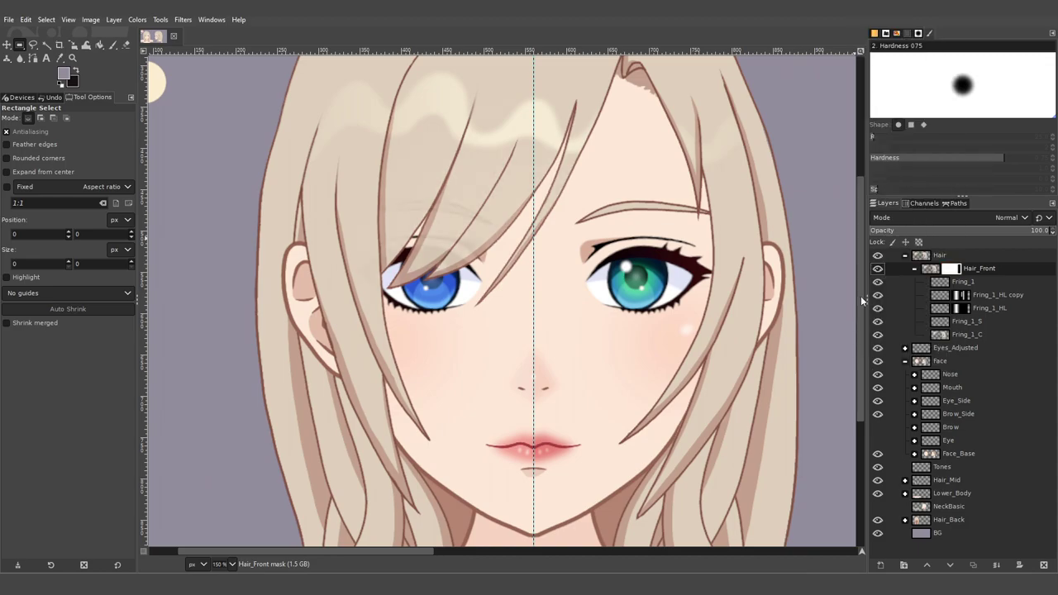
pyautogui.rightClick(951, 269)
pyautogui.click(958, 294)
# On the Fring_1_HL layer, delete the old wavy cream highlight.
pyautogui.rightClick(971, 277)
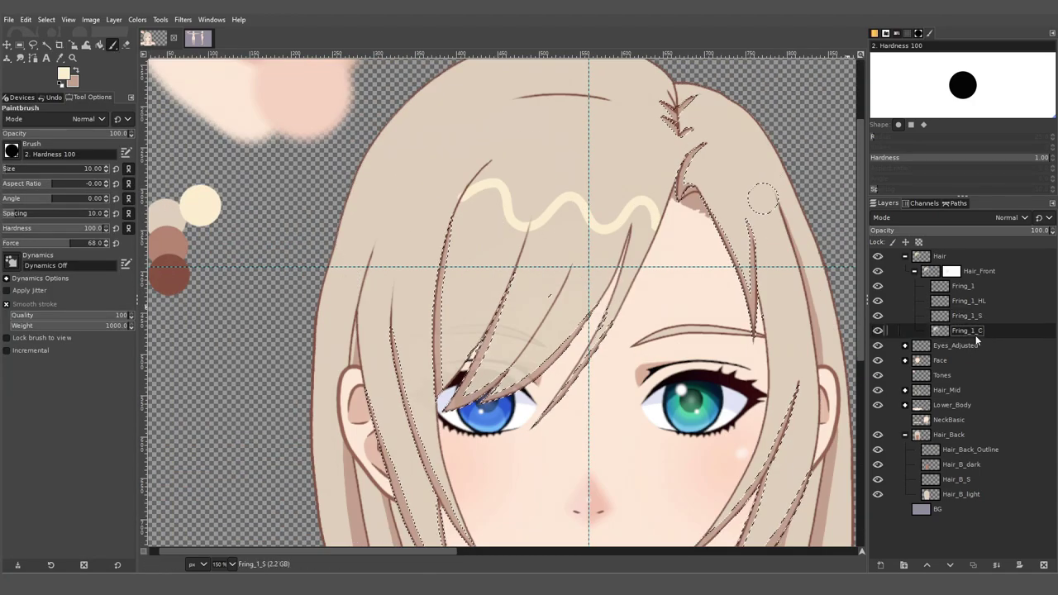
pyautogui.press('u')
pyautogui.click(969, 301)
pyautogui.press('r')
pyautogui.moveTo(437, 161)
pyautogui.mouseDown()
pyautogui.moveTo(555, 237)
pyautogui.moveTo(671, 281)
pyautogui.mouseUp()
pyautogui.press('Delete')
pyautogui.click(546, 221)
# Paint a new wavy cream highlight across the fringe.
pyautogui.press('p')
pyautogui.moveTo(441, 247); pyautogui.dragTo(457, 217)
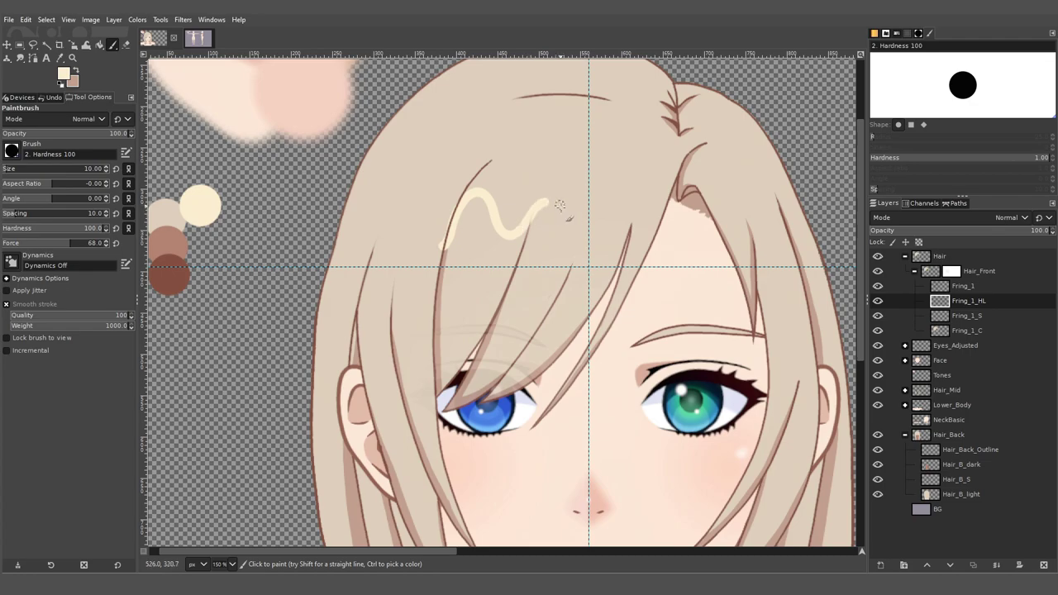
pyautogui.moveTo(559, 205)
pyautogui.mouseDown()
pyautogui.moveTo(580, 256)
pyautogui.moveTo(616, 228)
pyautogui.mouseUp()
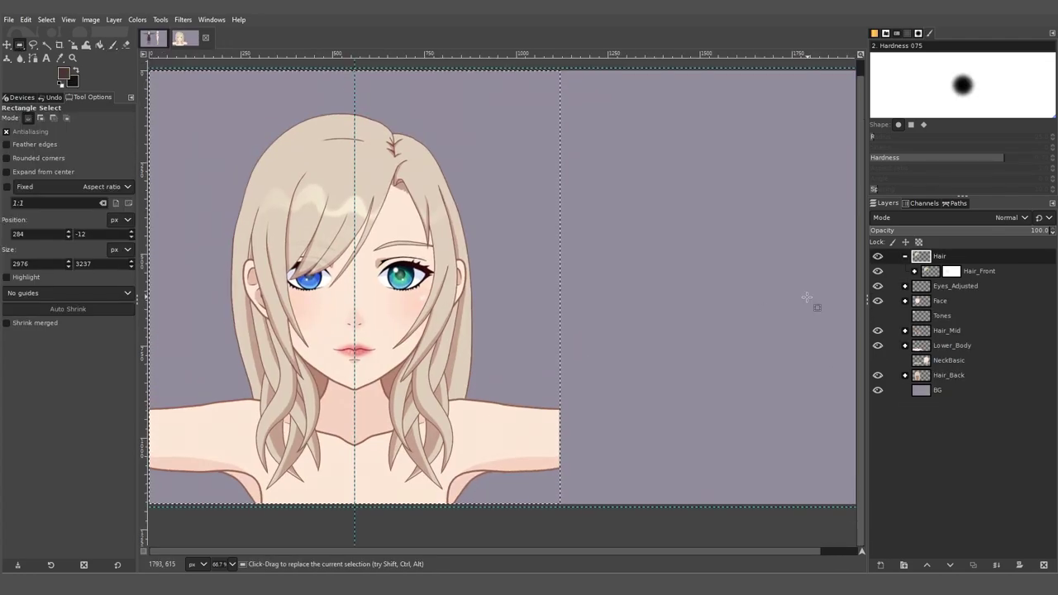
pyautogui.hscroll(2, 627, 129)
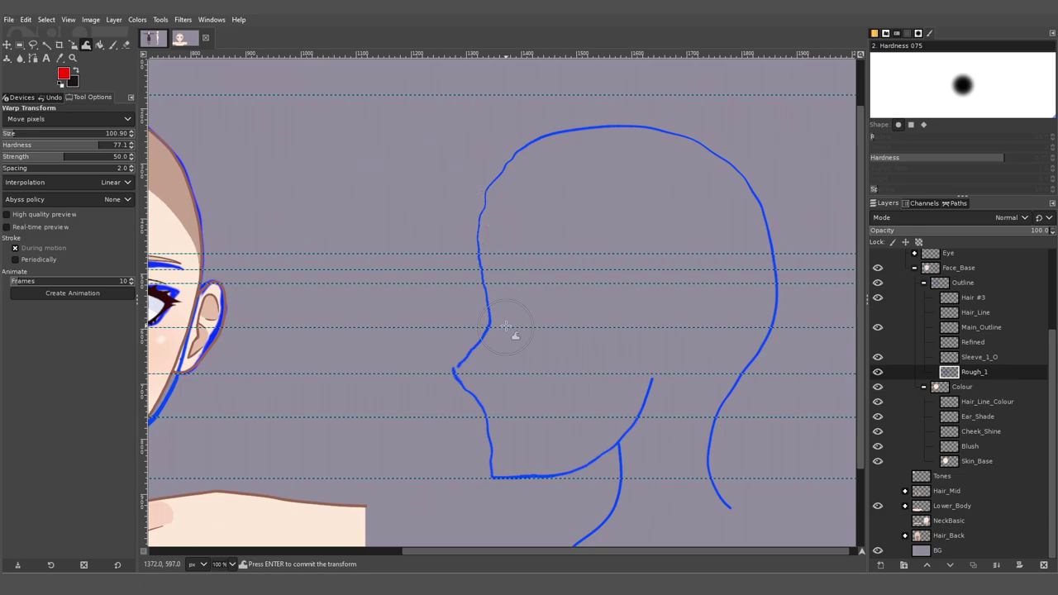
# Pan around the blue side-view head sketch to compare it with the front face guides.
pyautogui.hscroll(-4, 453, 378)
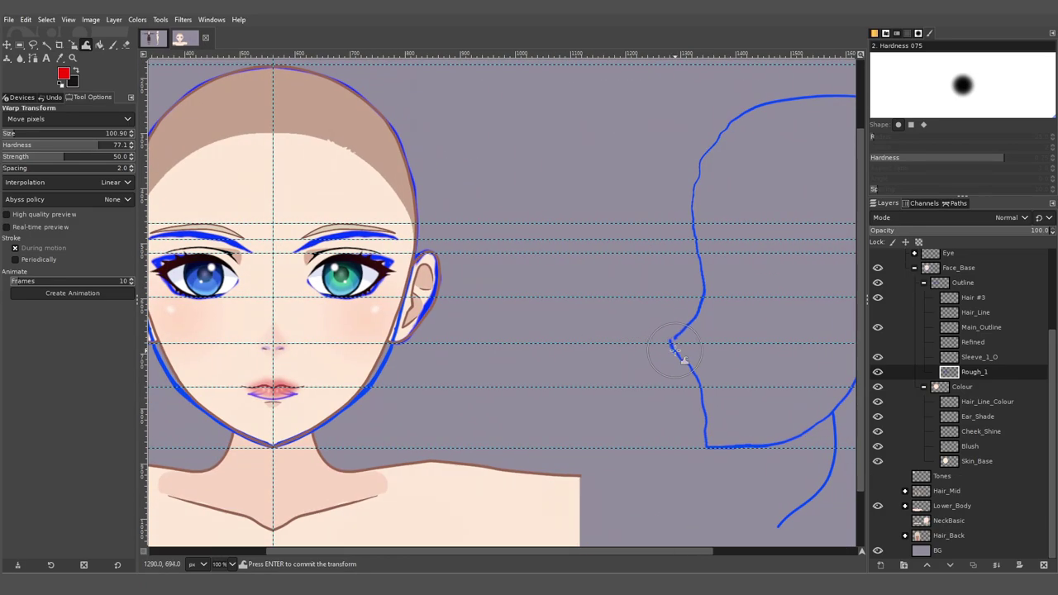
pyautogui.hscroll(4, 667, 438)
pyautogui.scroll(2, 508, 354)
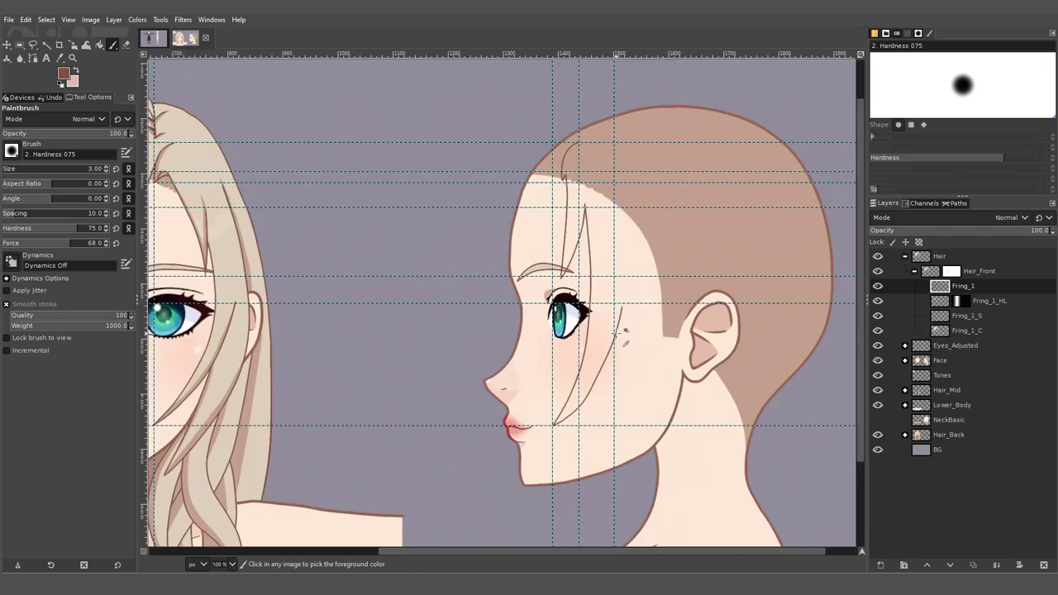
# Paint a short test stroke on the side-view cheek and undo the two stray curved strokes.
pyautogui.moveTo(612, 286); pyautogui.dragTo(611, 301)
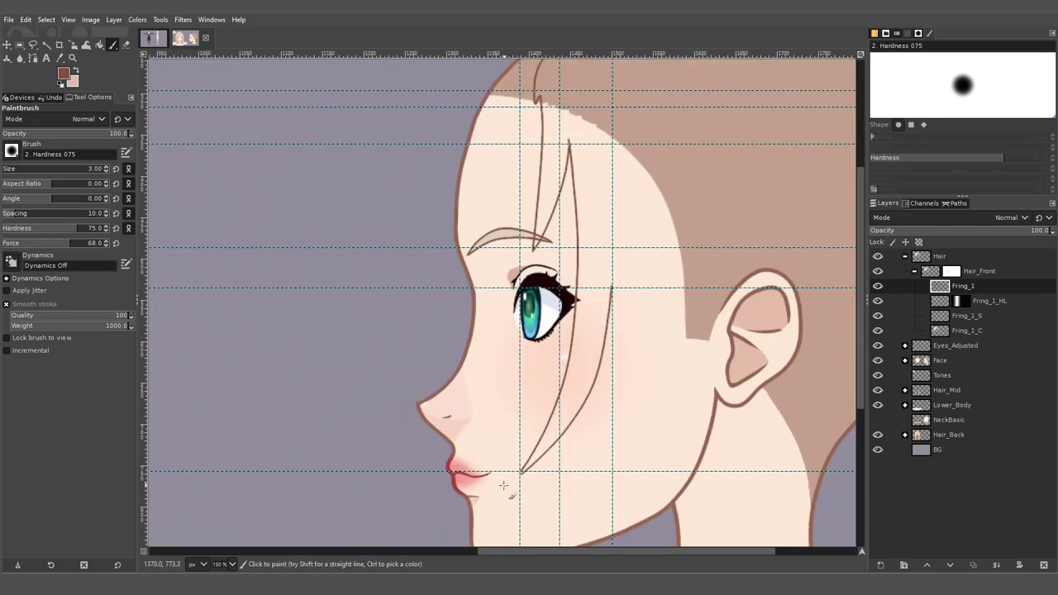
pyautogui.hotkey('ctrl', 'z')
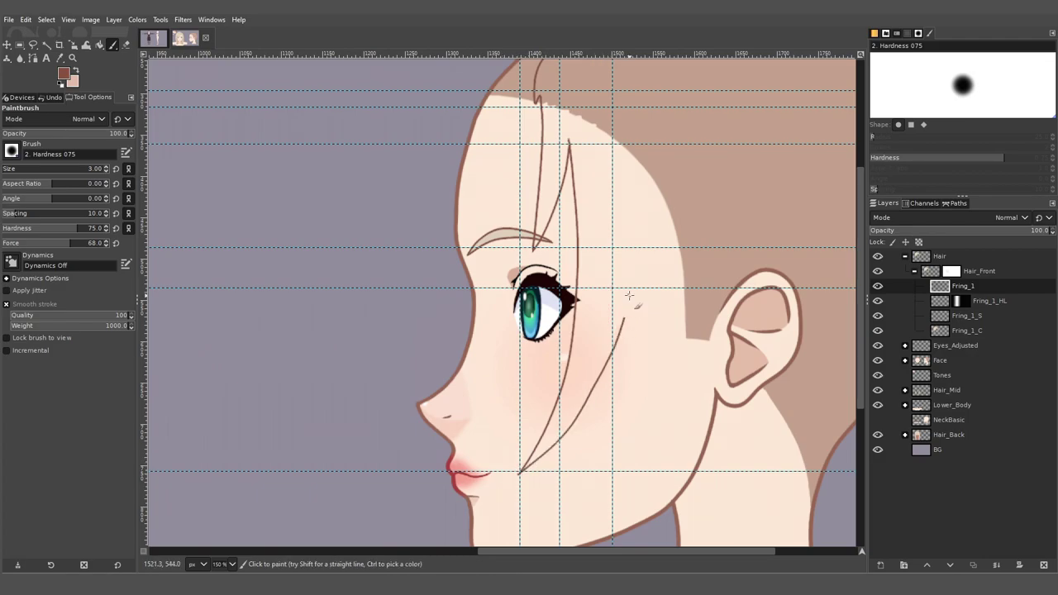
pyautogui.scroll(-1, 630, 264)
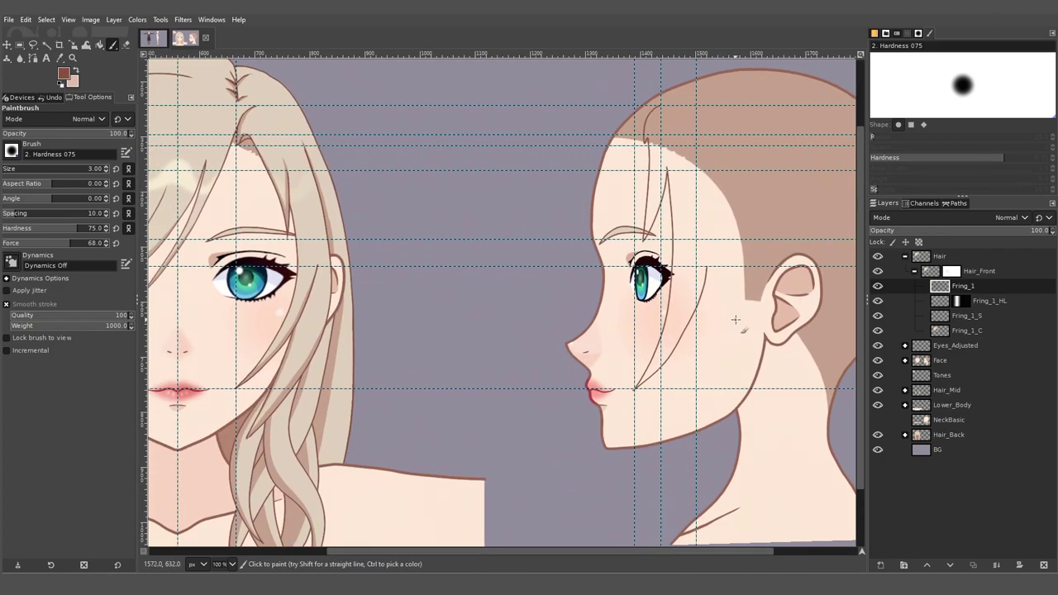
pyautogui.hotkey('ctrl', 'z')
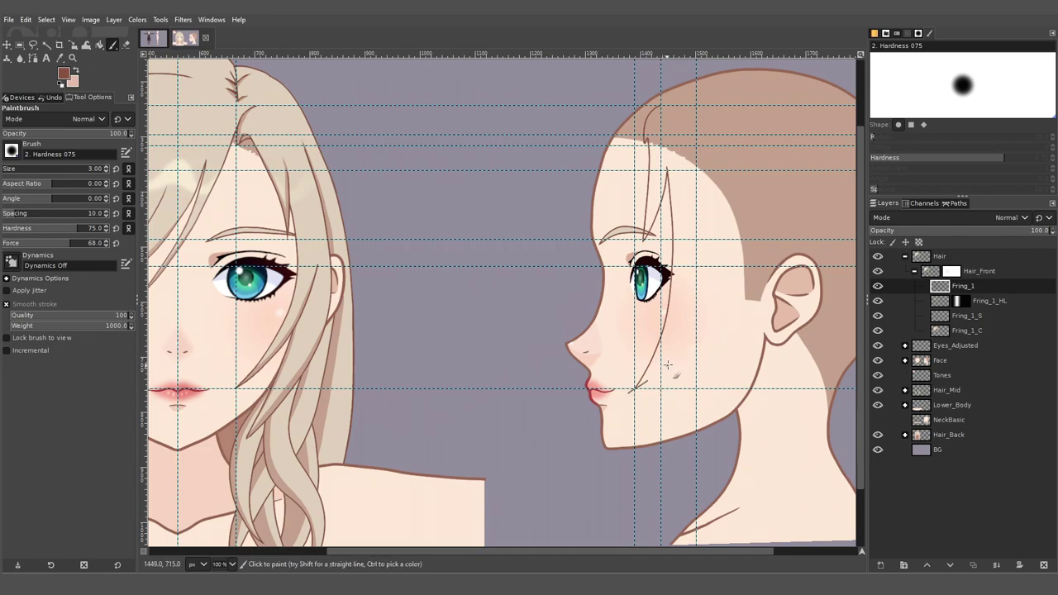
pyautogui.hscroll(2, 739, 305)
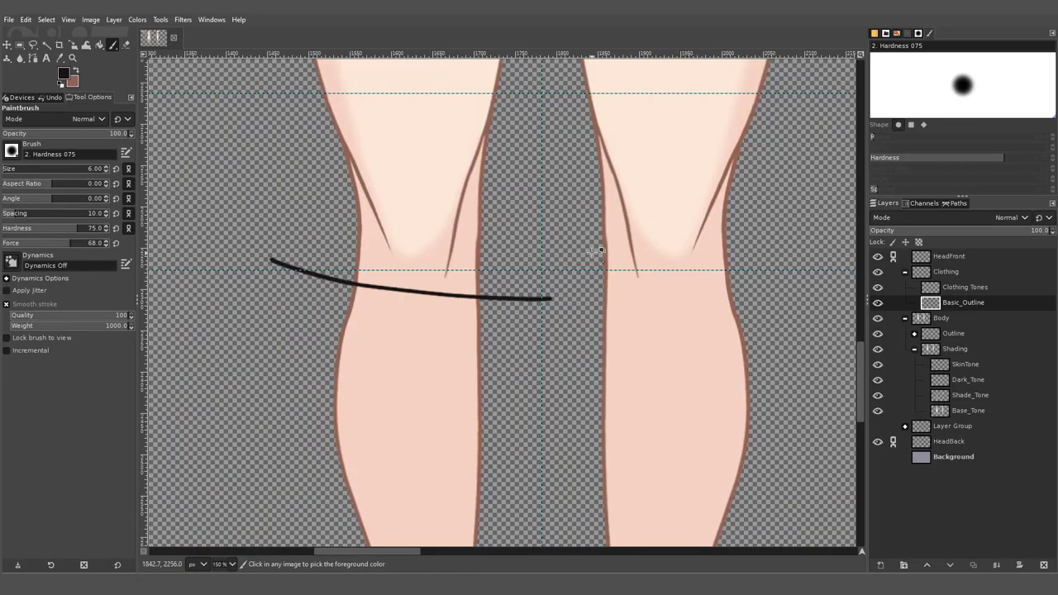
# Ink the gown outline along the left waist on Basic_Outline.
pyautogui.scroll(-3, 548, 300)
pyautogui.scroll(2, 485, 183)
pyautogui.scroll(2, 484, 182)
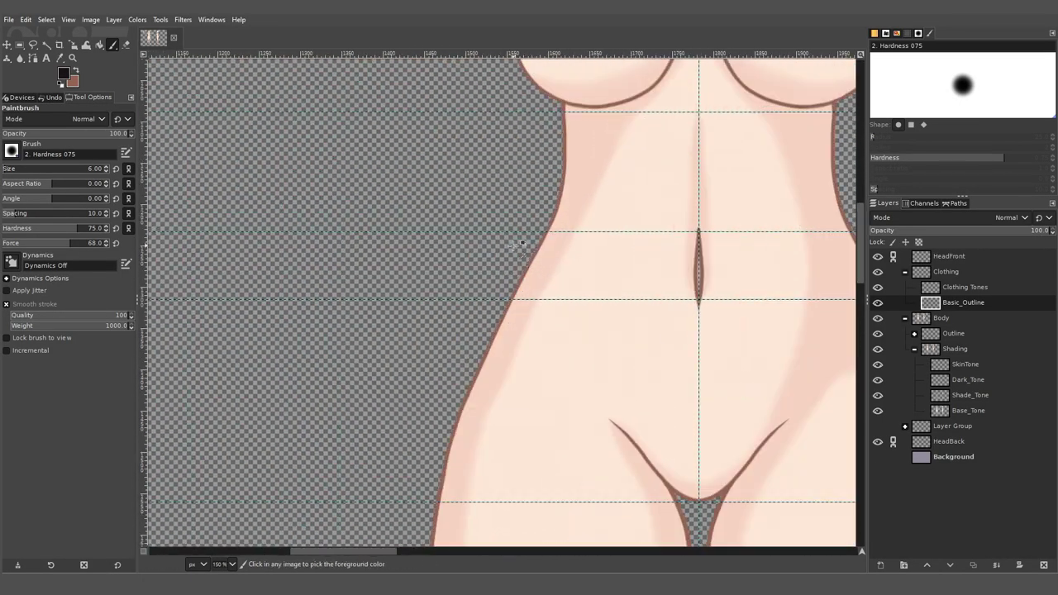
pyautogui.moveTo(516, 162); pyautogui.dragTo(518, 174)
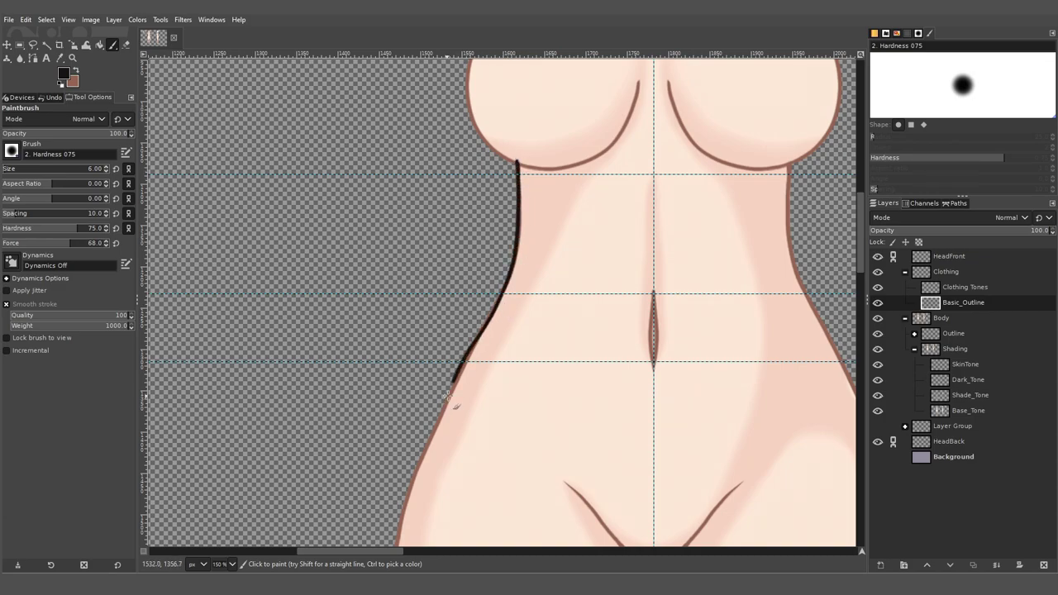
pyautogui.scroll(-3, 447, 397)
pyautogui.scroll(2, 543, 243)
# Undo the two stray leg strokes and start renaming the new stockings layer group.
pyautogui.hotkey('ctrl', 'z')
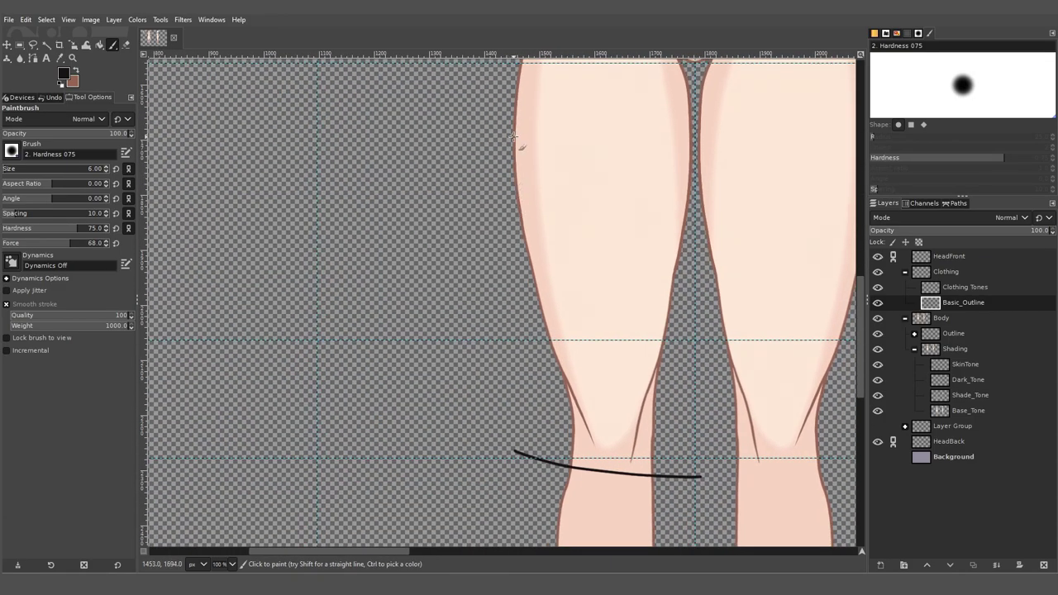
pyautogui.hotkey('ctrl', 'z')
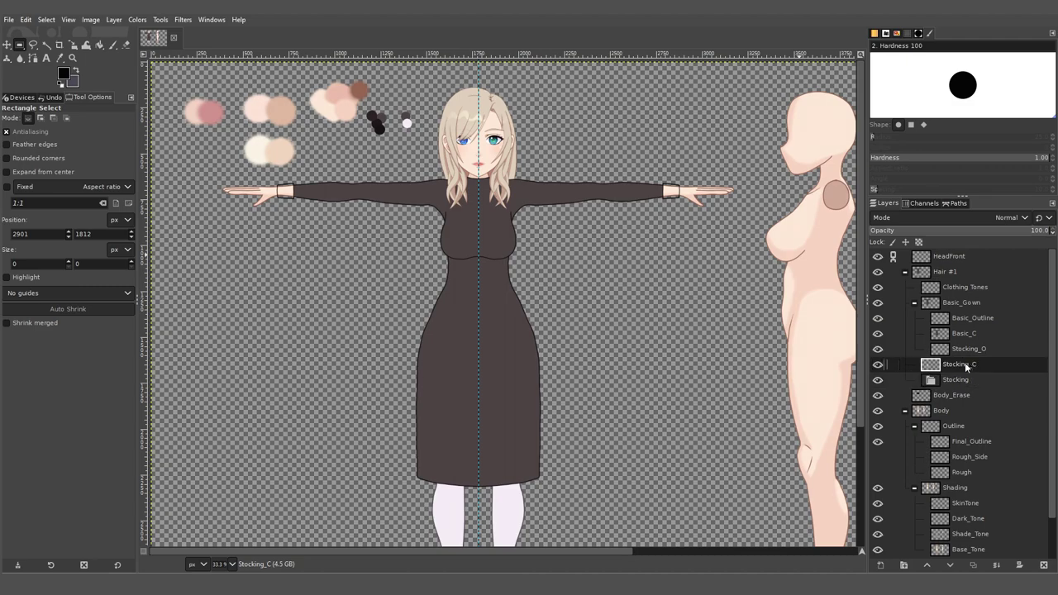
pyautogui.doubleClick(964, 348)
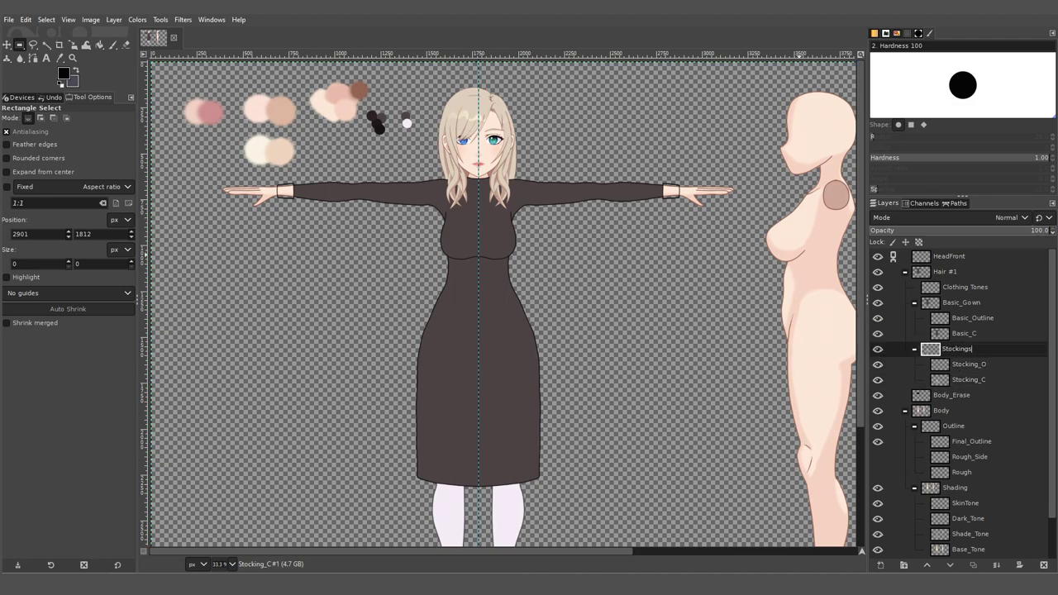
# Name the layer group 'Stockings' and collapse it.
pyautogui.write('Stockings')
pyautogui.press('Return')
pyautogui.click(914, 348)
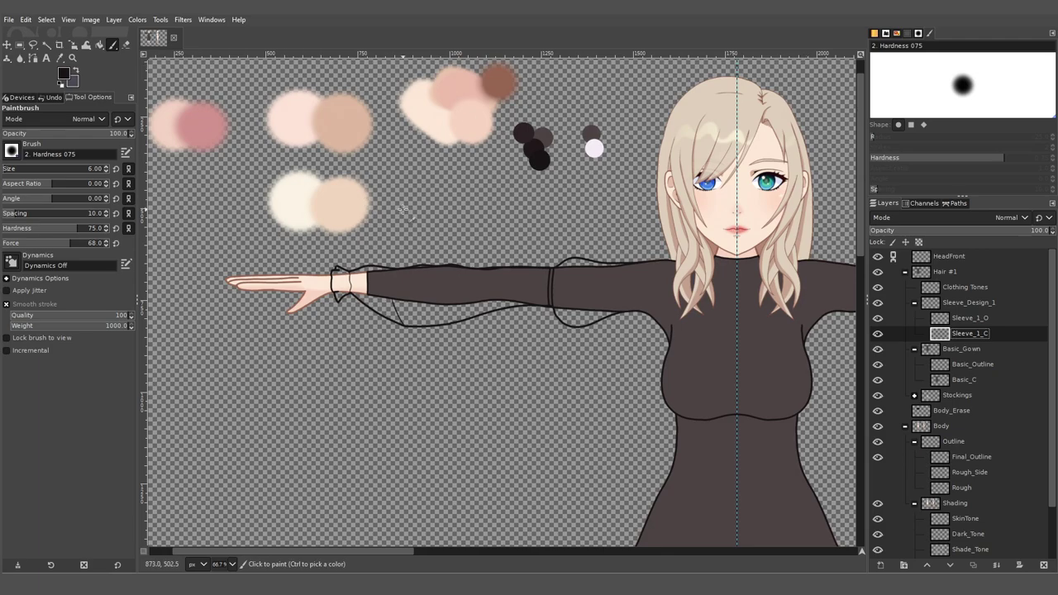
# Make the sleeve outline layer active and select the sleeve region on the canvas.
pyautogui.click(46, 45)
pyautogui.scroll(2, 383, 291)
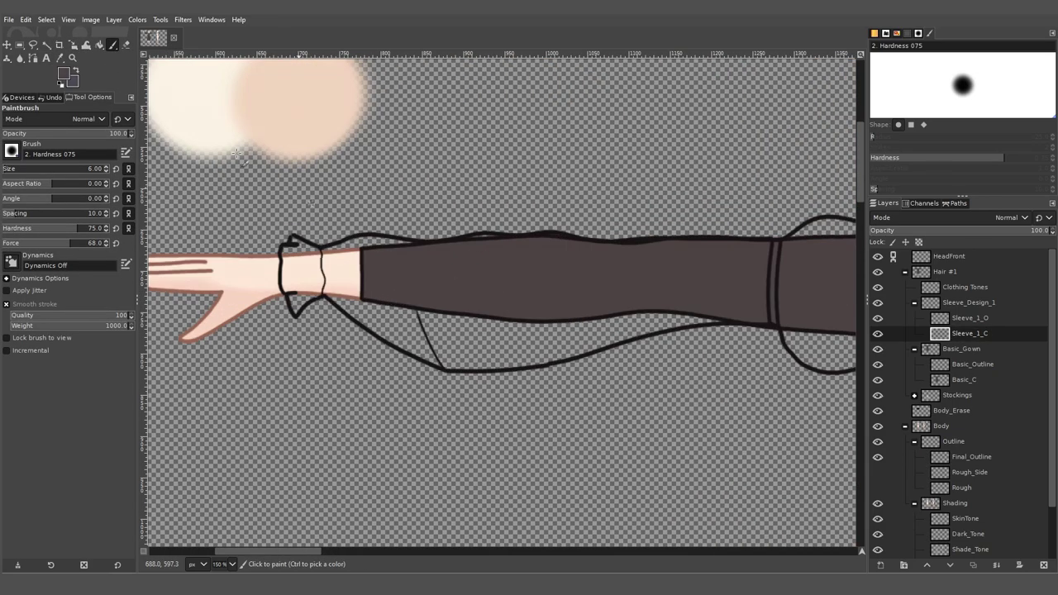
pyautogui.press('pageup')
pyautogui.click(512, 302)
pyautogui.hotkey('ctrl', 'shift', 'a')
pyautogui.hscroll(5, 512, 302)
pyautogui.press('r')
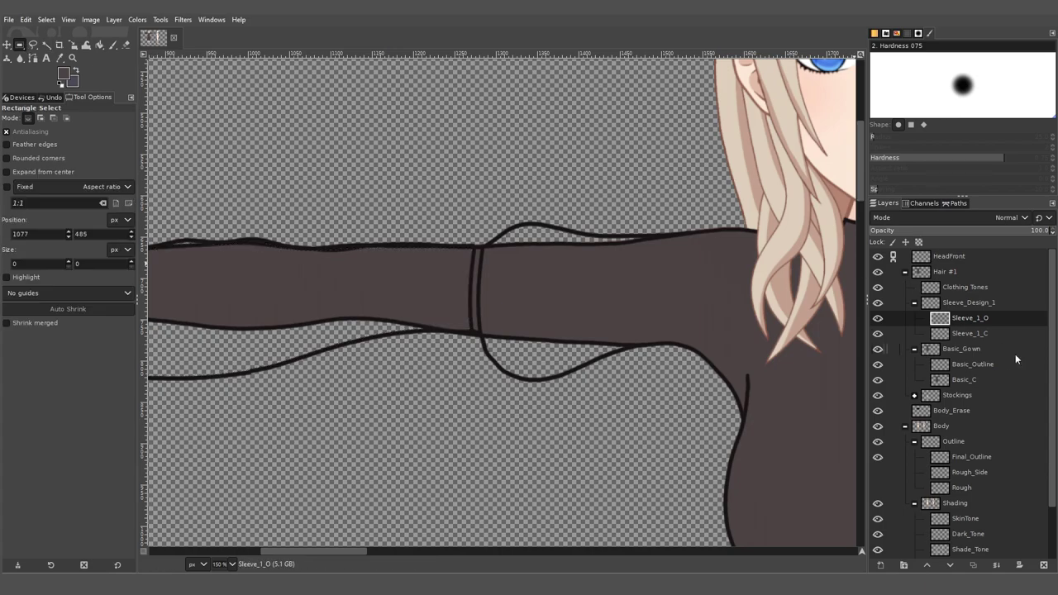
pyautogui.hotkey('ctrl', 'shift', 'd')
# Remove the old Sleeve_1_C layer and place the renamed sleeve copy below Sleeve_1_O.
pyautogui.rightClick(964, 223)
pyautogui.press('Escape')
pyautogui.click(1045, 564)
pyautogui.moveTo(971, 318); pyautogui.dragTo(993, 337)
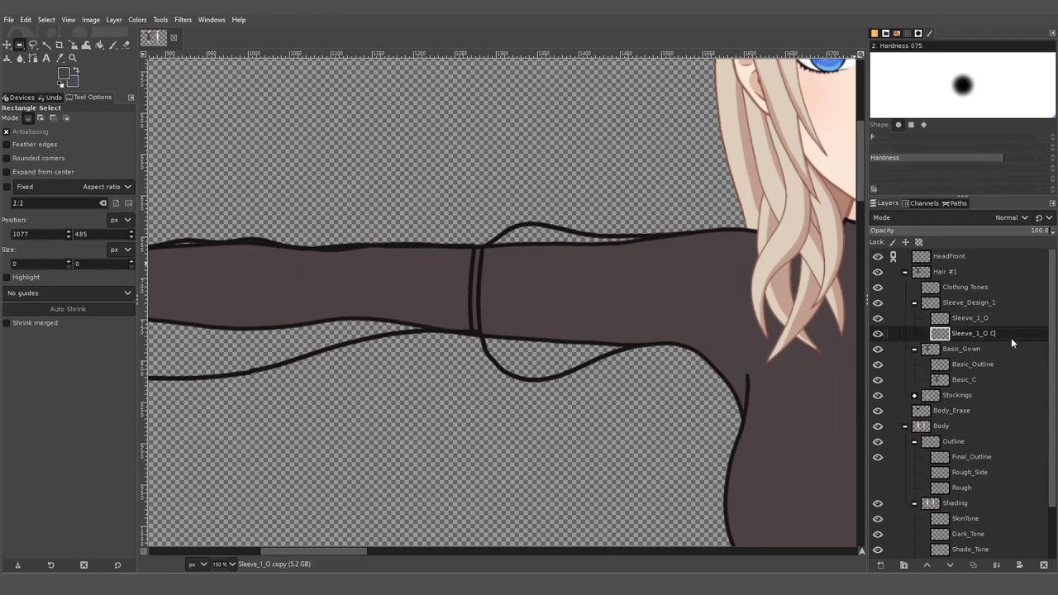
pyautogui.press('Return')
pyautogui.press('p')
pyautogui.hotkey('shift', 'ctrl', 'j')
# Zoom in on the left sleeve and box-select it.
pyautogui.press('1')
pyautogui.scroll(-3, 421, 211)
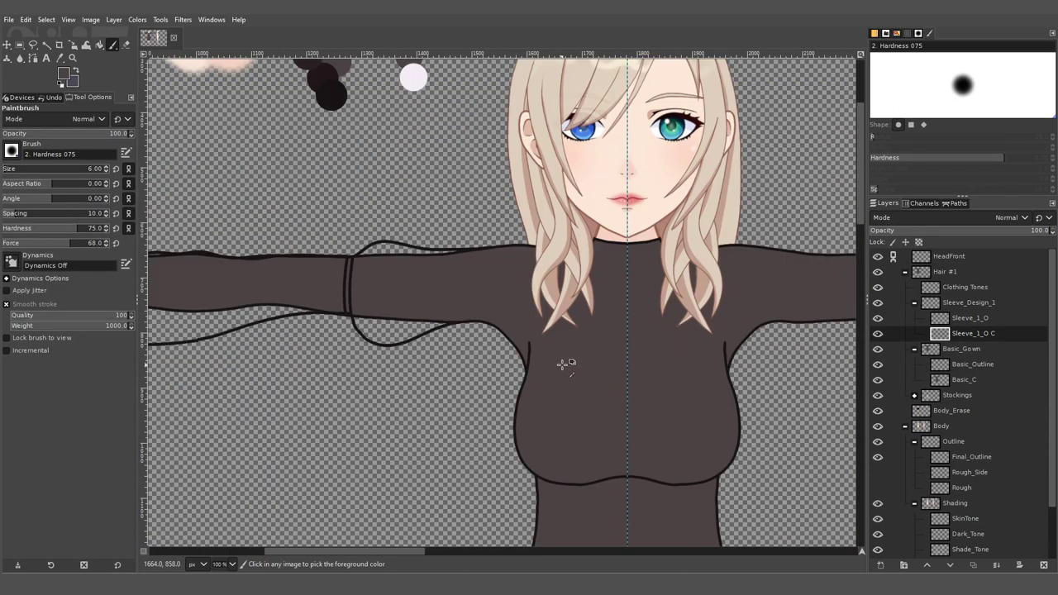
pyautogui.hscroll(-3, 562, 359)
pyautogui.press('2')
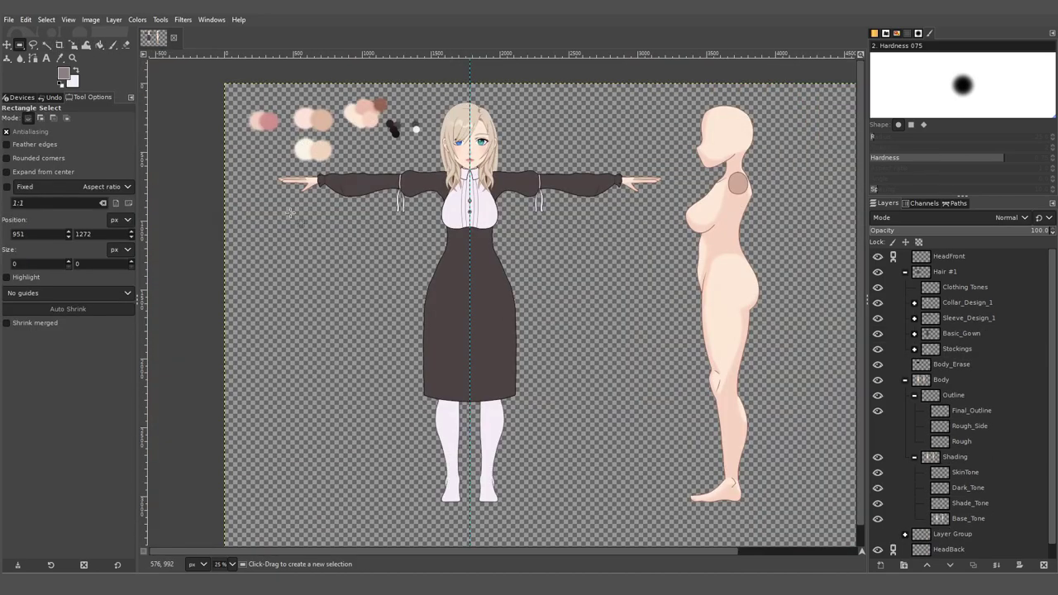
pyautogui.hotkey('shift', '2')
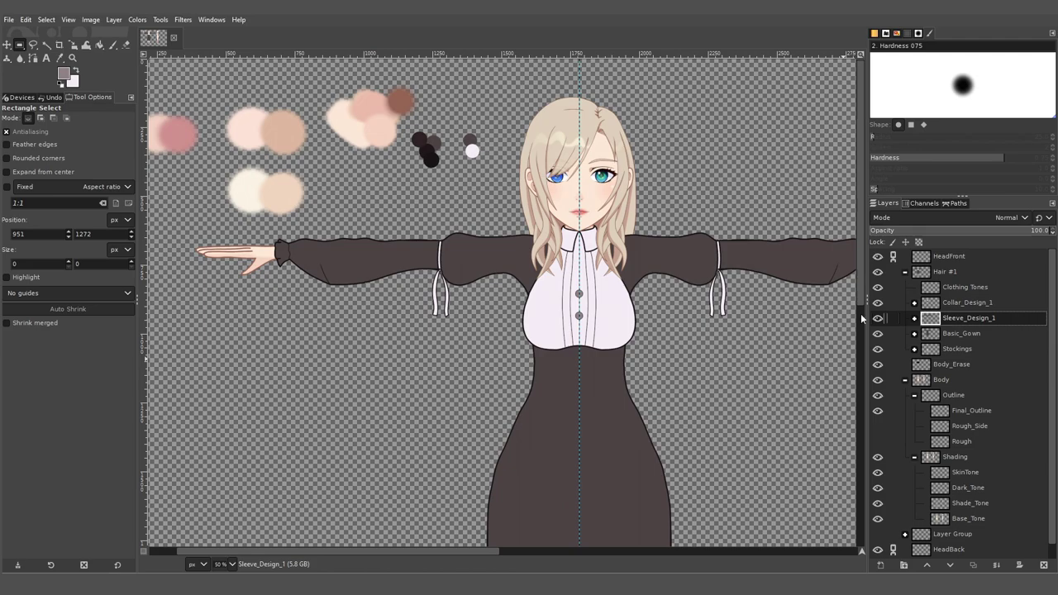
pyautogui.moveTo(236, 214); pyautogui.dragTo(400, 315)
# Expand Sleeve_Design_1 and duplicate Sleeve_1_O into a Sleeve_1_O copy layer.
pyautogui.click(914, 318)
pyautogui.click(978, 335)
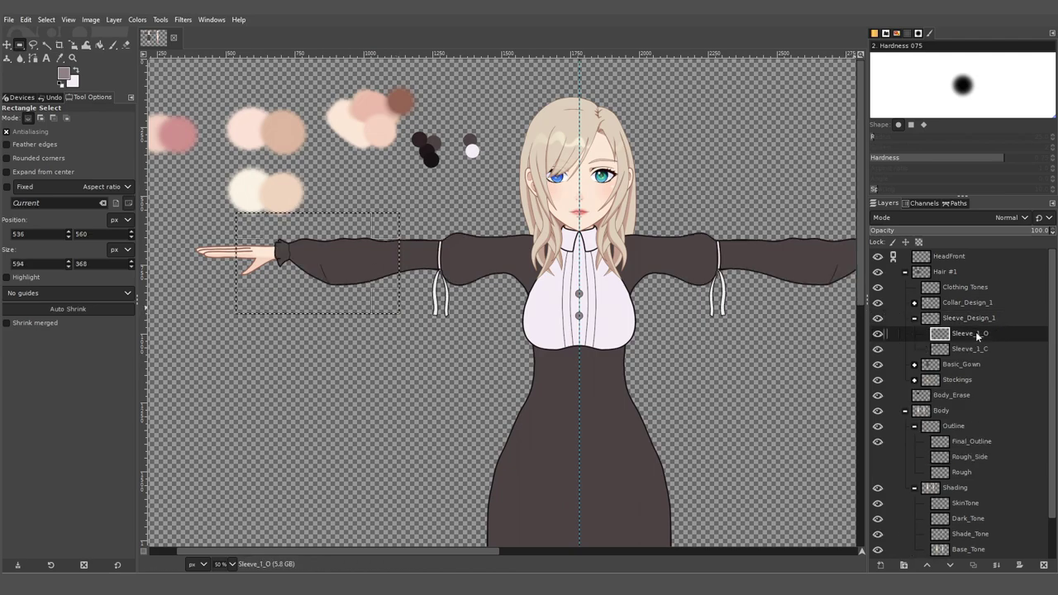
pyautogui.rightClick(978, 335)
pyautogui.click(926, 97)
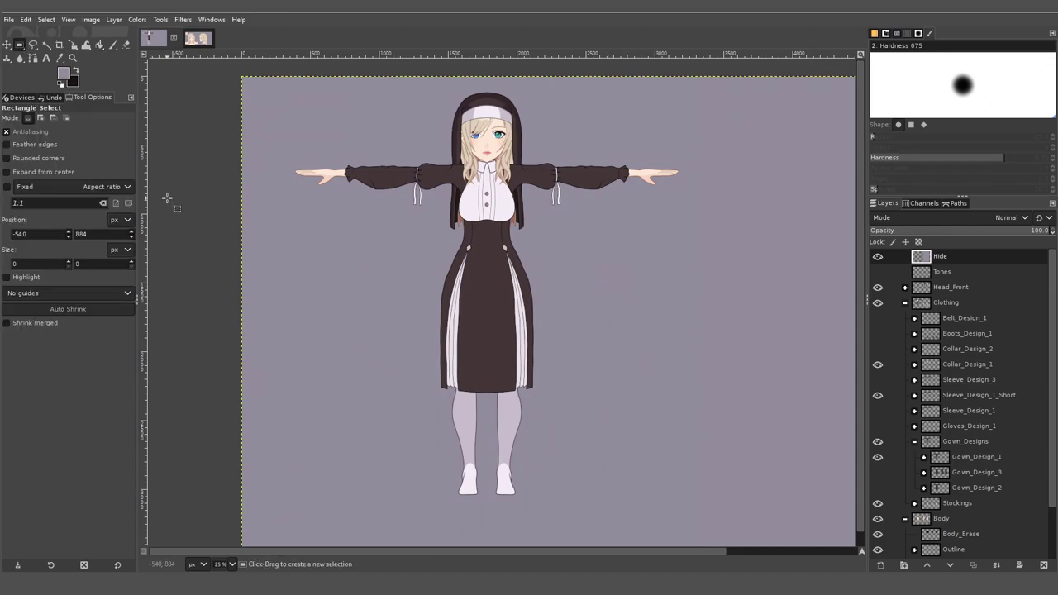
# Swap in the plain Gown_Design_3, V-collar Collar_Design_2 and buckled-cuff Sleeve_Design_3.
pyautogui.scroll(2, 598, 331)
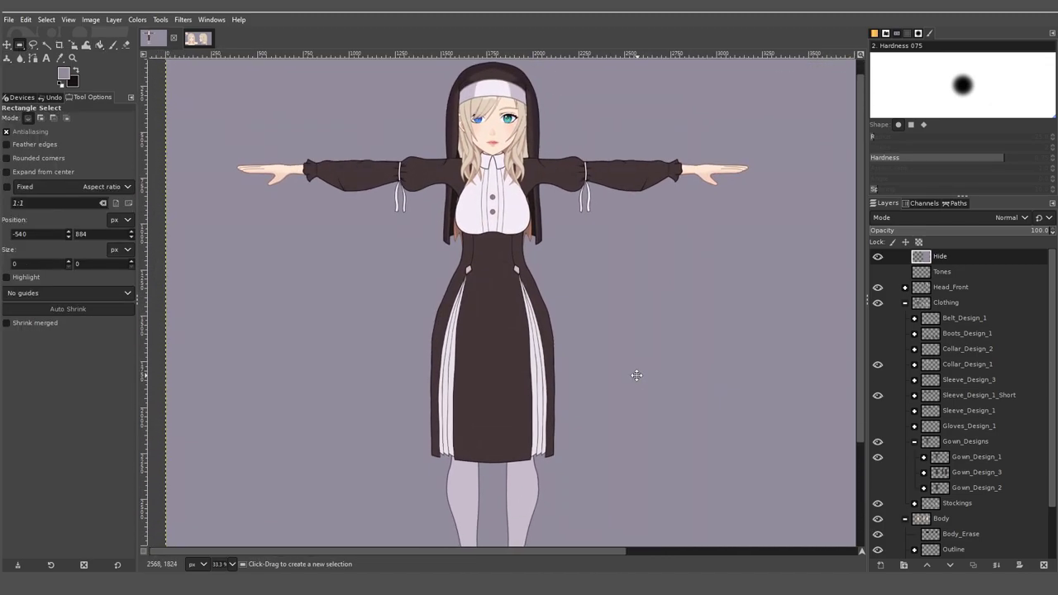
pyautogui.click(878, 472)
pyautogui.click(878, 458)
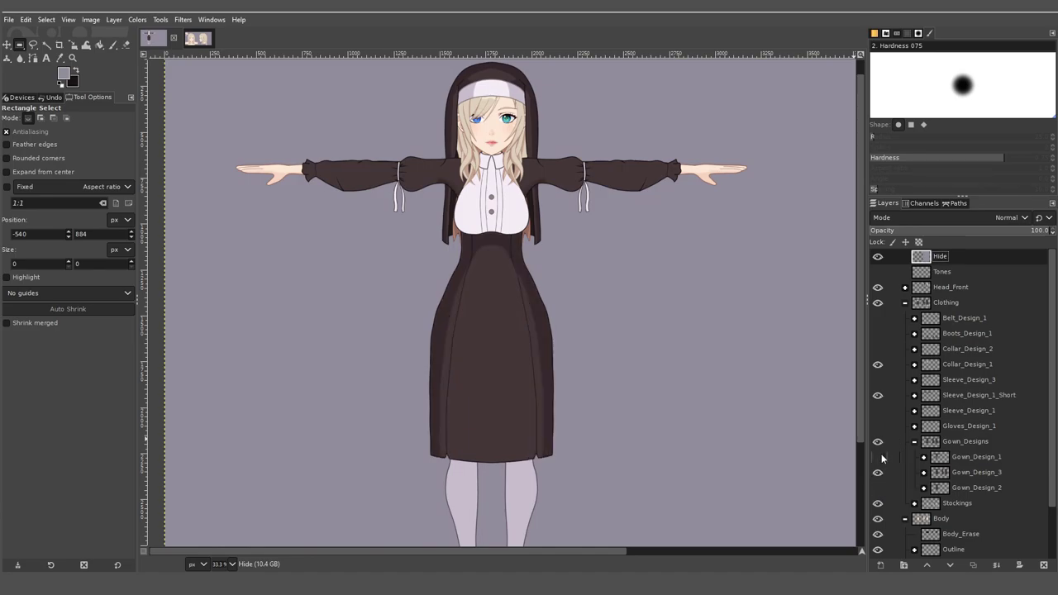
pyautogui.click(878, 349)
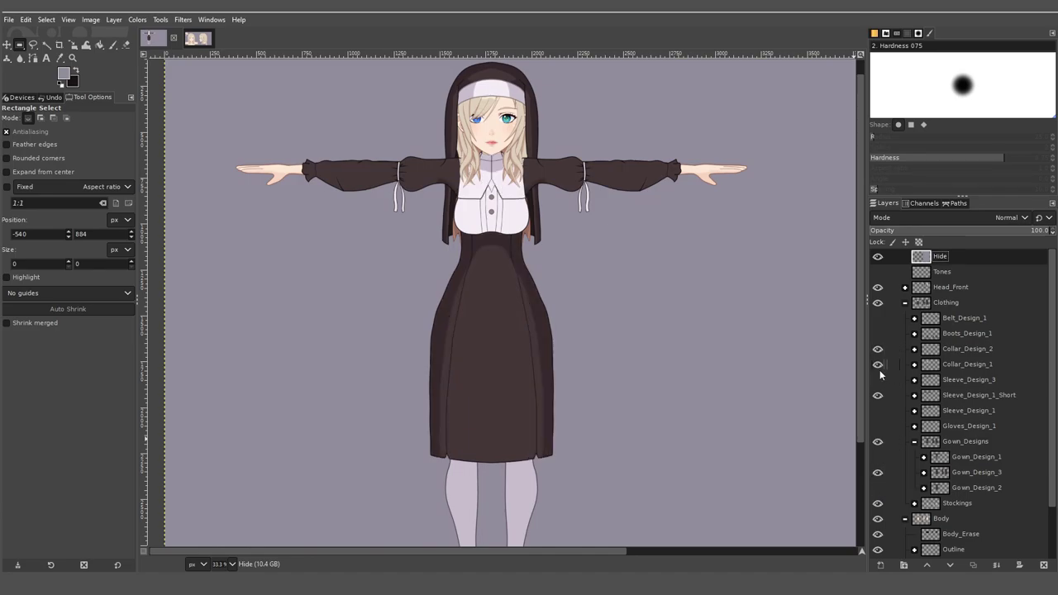
pyautogui.click(878, 364)
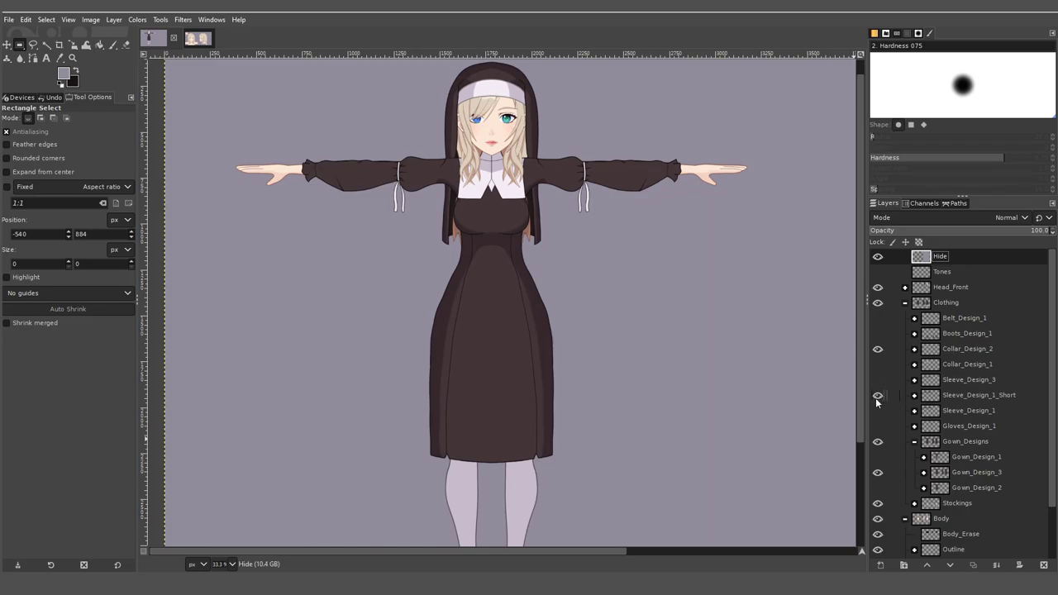
pyautogui.click(878, 380)
pyautogui.click(878, 395)
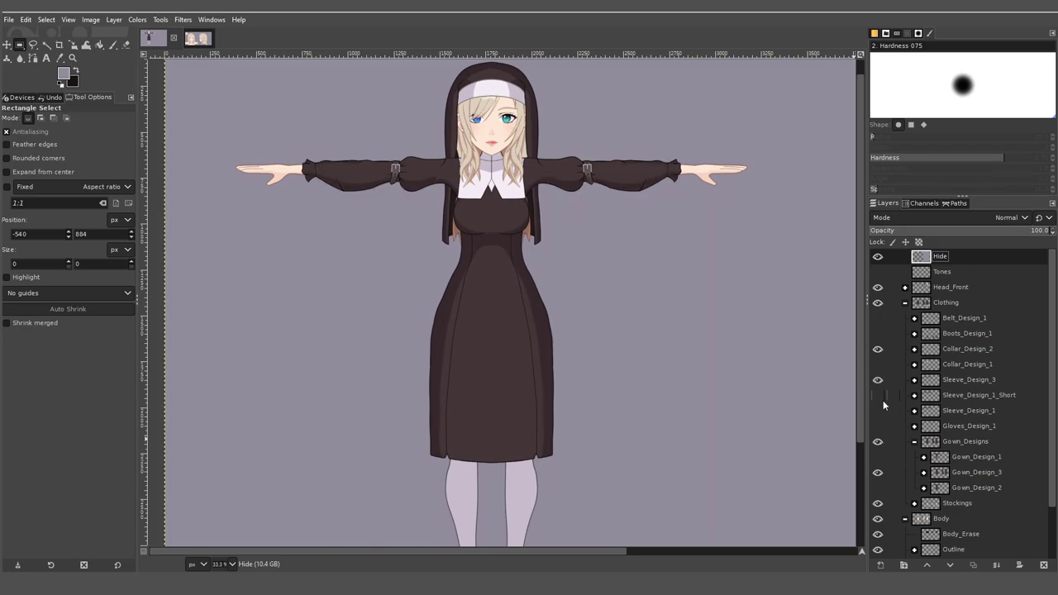
# Show the belt and the brown boots on the figure.
pyautogui.click(878, 318)
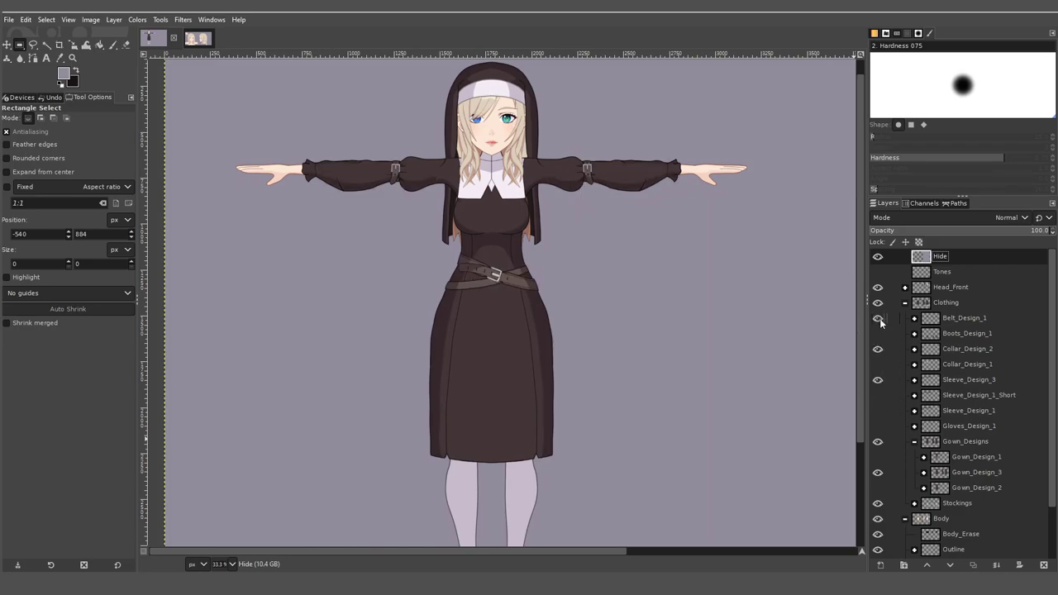
pyautogui.scroll(-5, 706, 249)
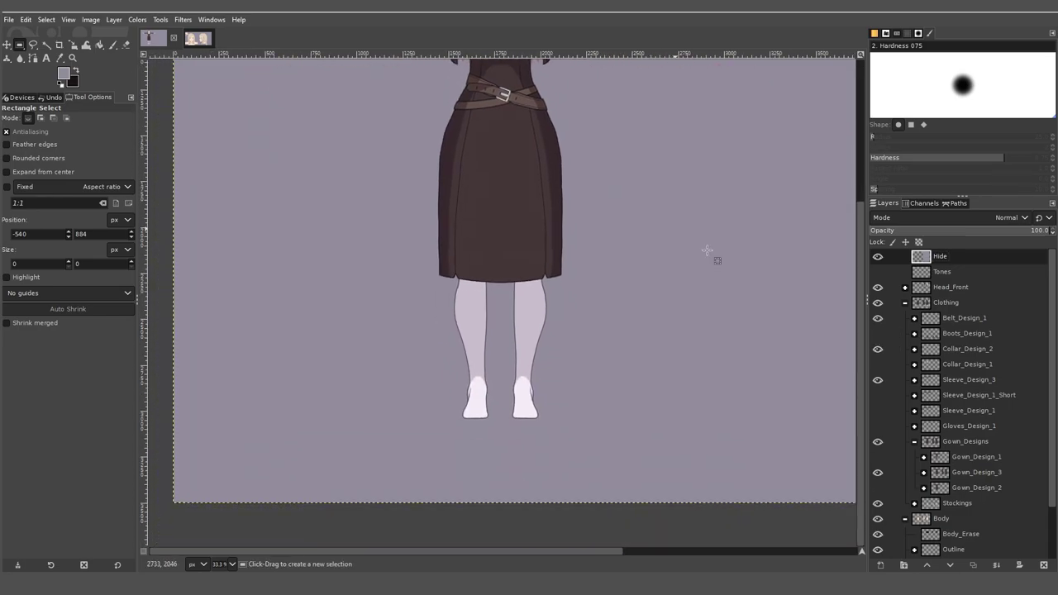
pyautogui.click(878, 333)
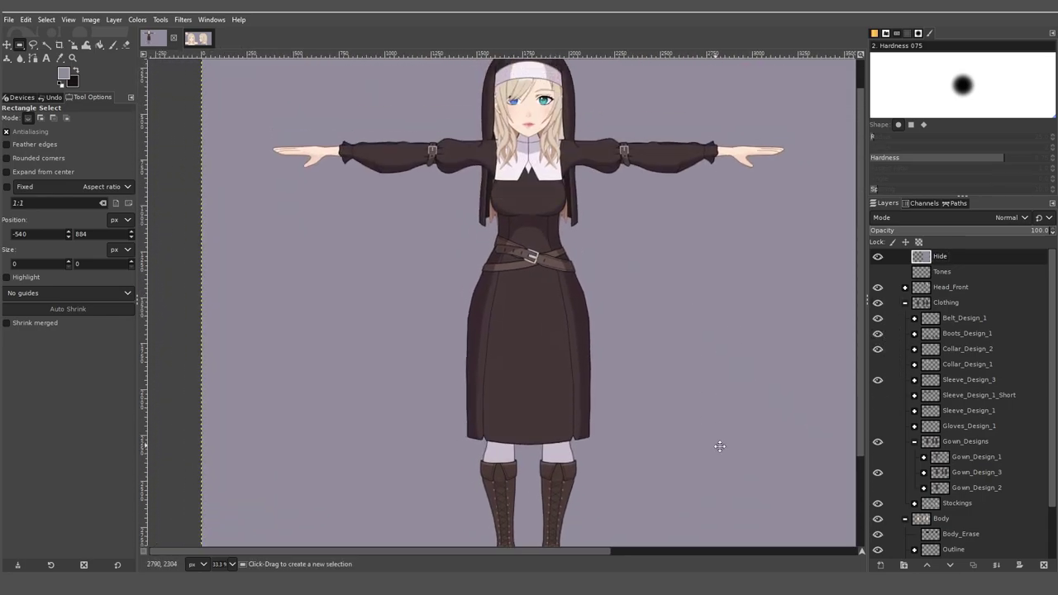
pyautogui.scroll(1, 720, 446)
pyautogui.scroll(-3, 623, 373)
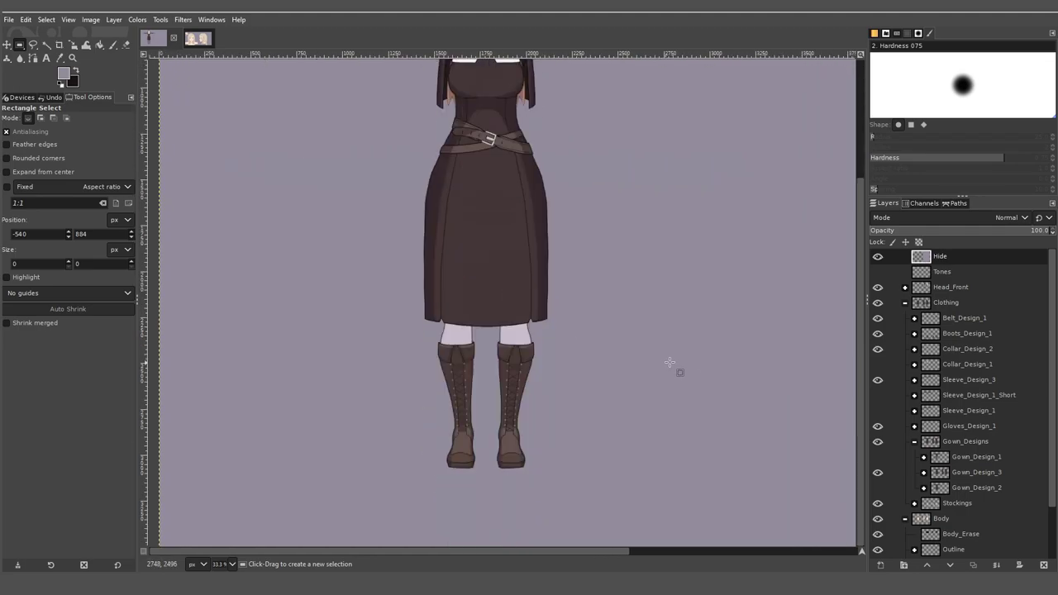
pyautogui.moveTo(638, 378); pyautogui.dragTo(561, 368)
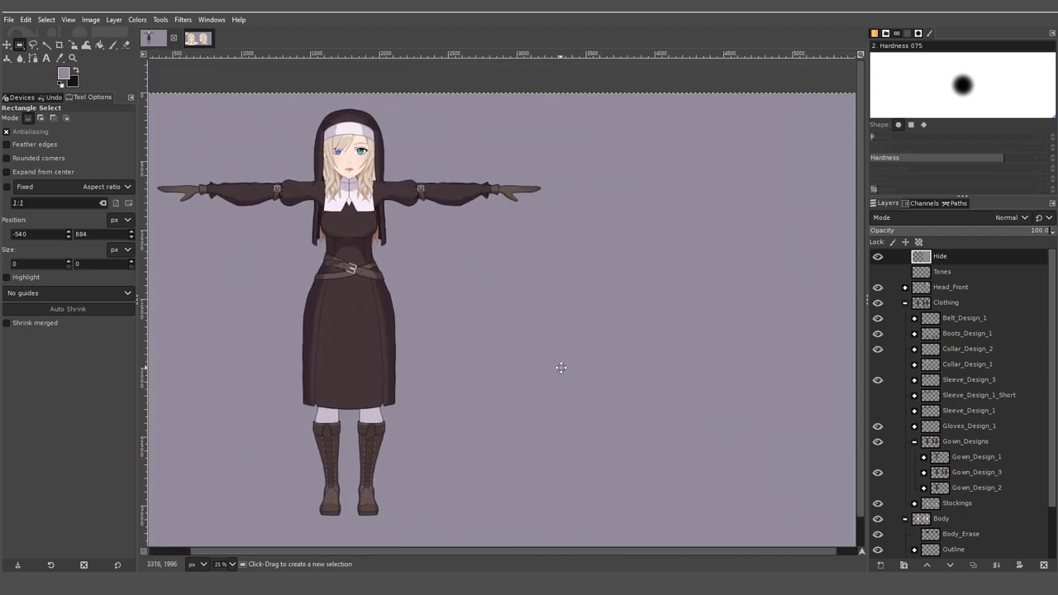
# Reveal the side and back views beside the front view.
pyautogui.click(878, 257)
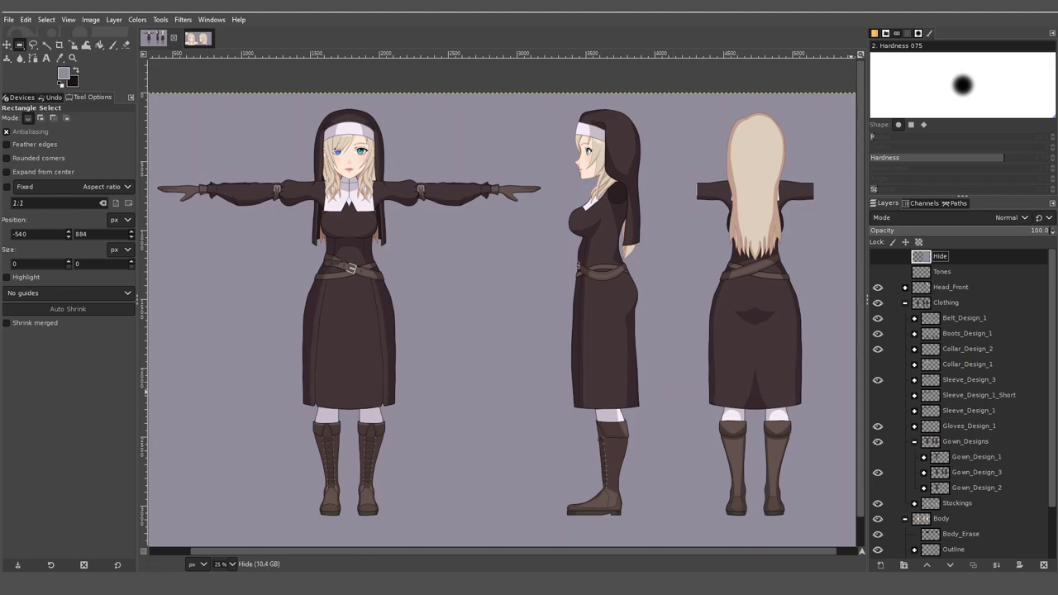
pyautogui.scroll(3, 644, 222)
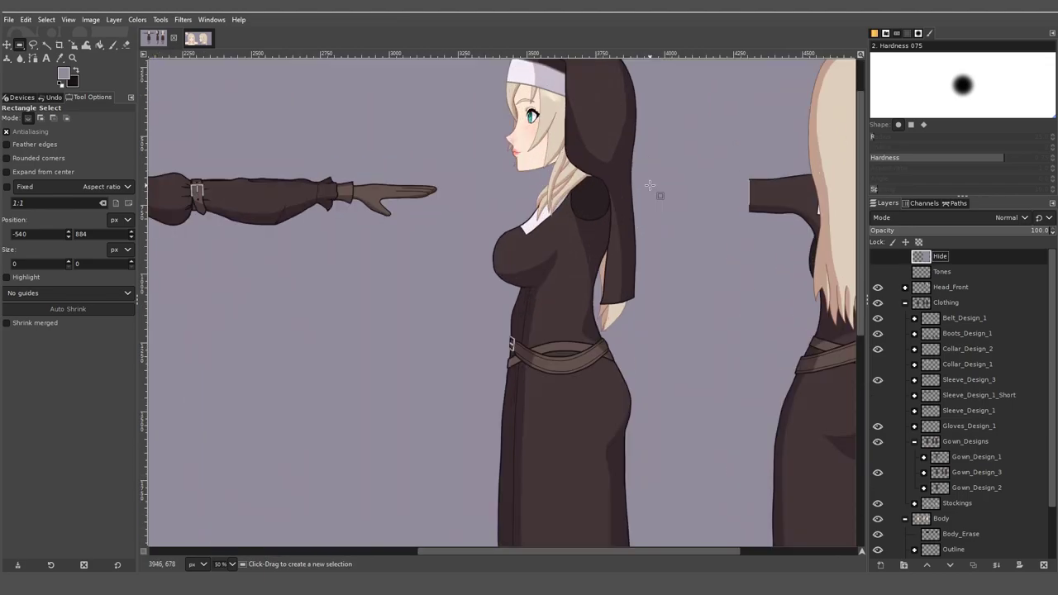
pyautogui.scroll(-3, 691, 354)
pyautogui.hscroll(5, 466, 306)
pyautogui.scroll(-1, 466, 306)
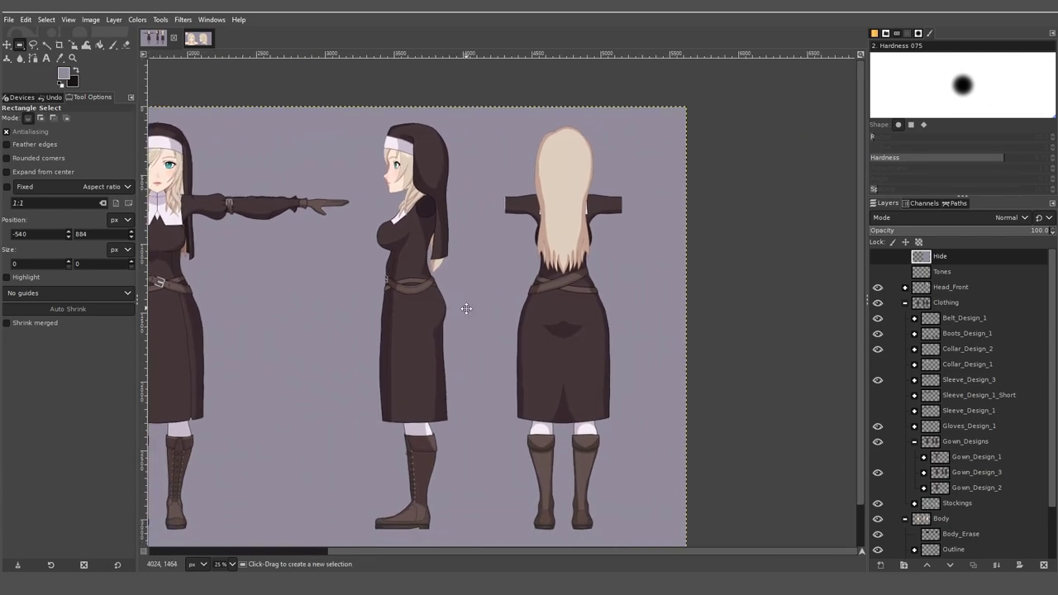
# Hide the heads on all three figures to inspect the outfit.
pyautogui.click(878, 287)
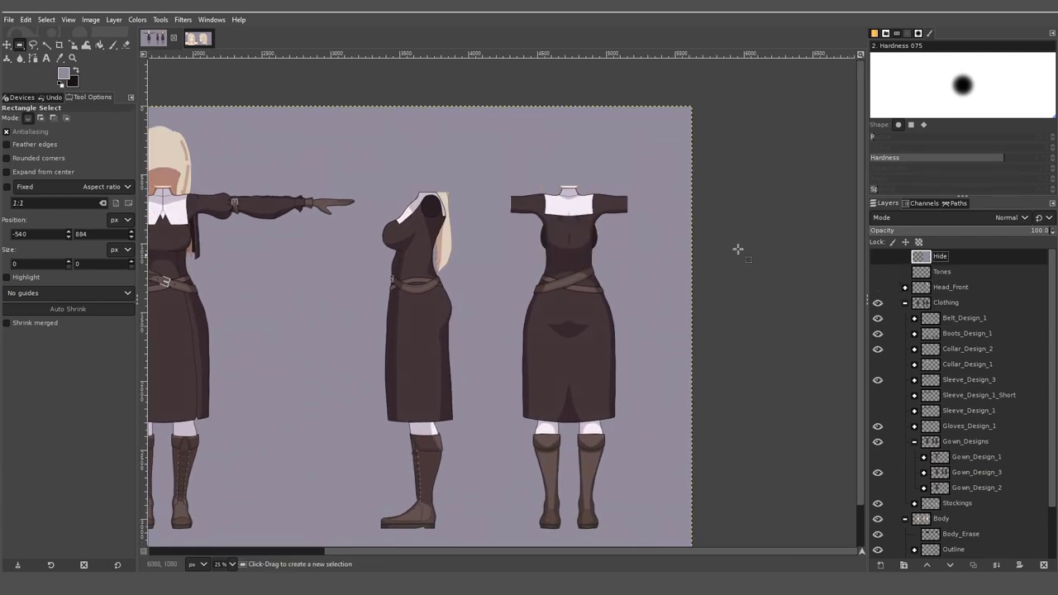
pyautogui.scroll(3, 610, 220)
pyautogui.scroll(-2, 634, 204)
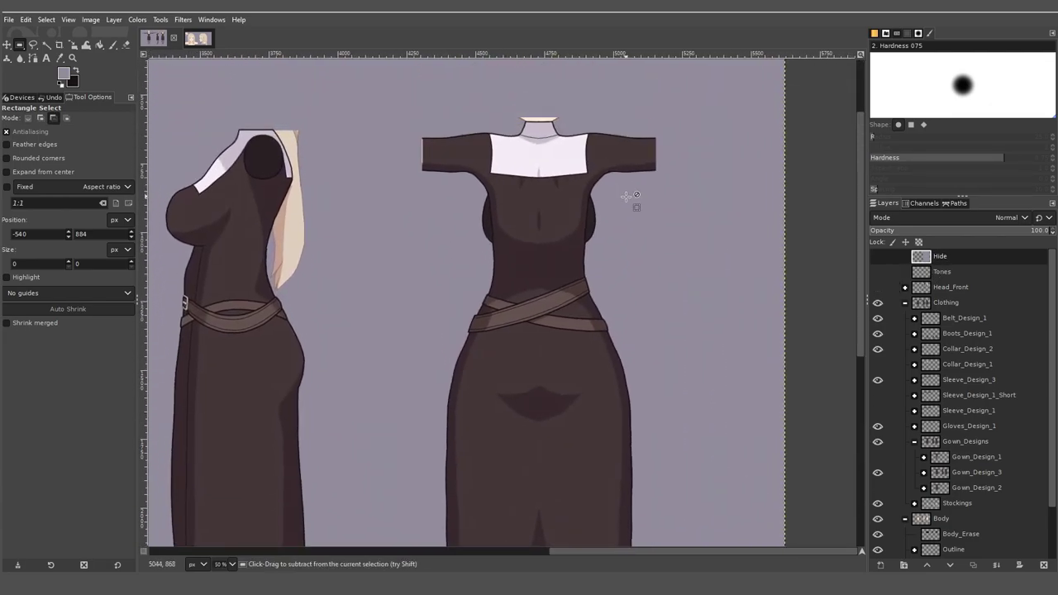
pyautogui.hscroll(-4, 701, 311)
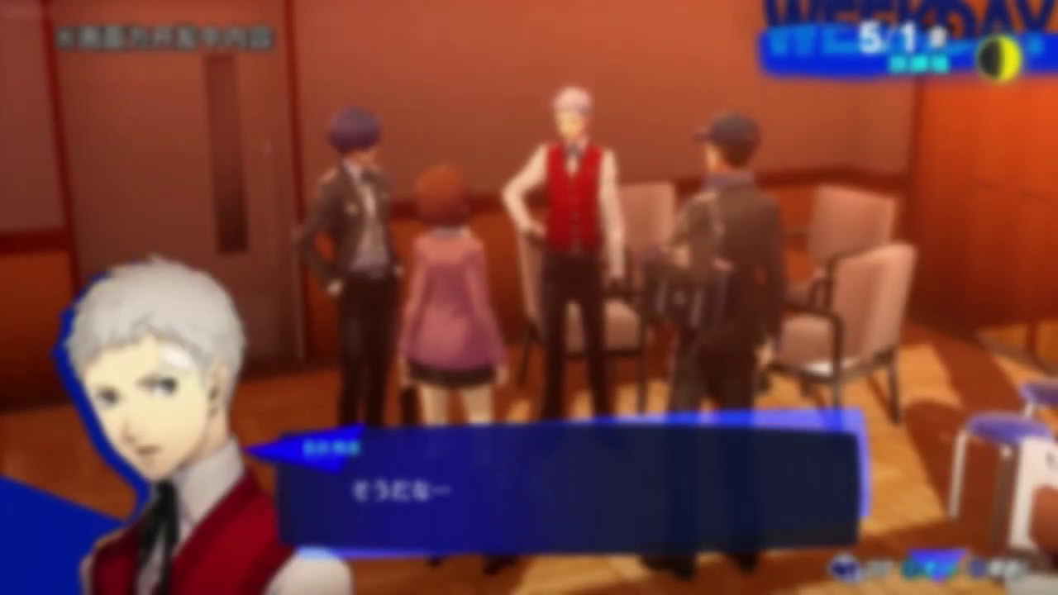
# Advance the dialogue to the white-haired student's next line.
pyautogui.press('Return')
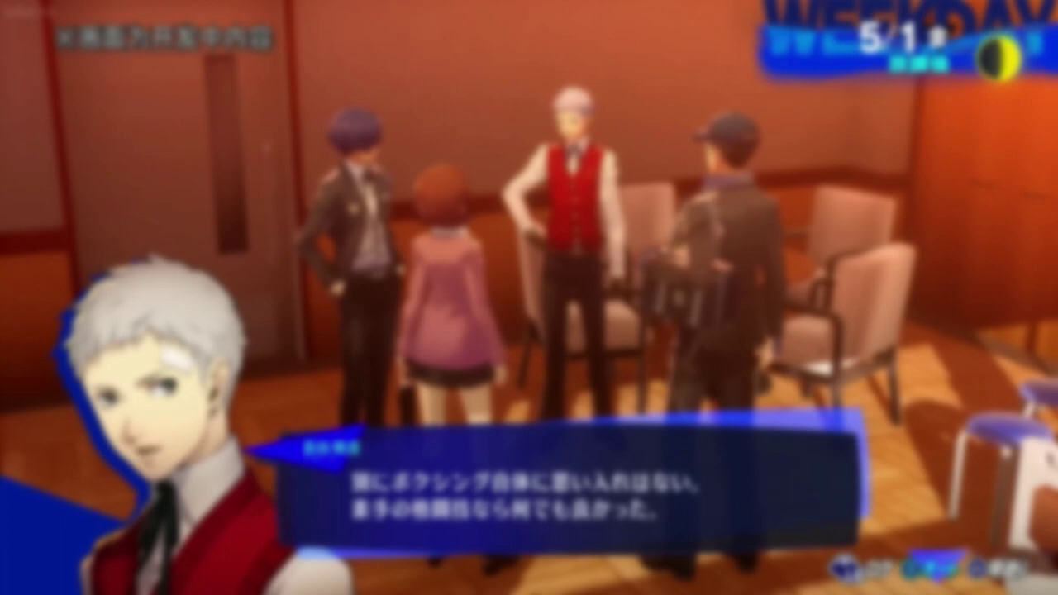